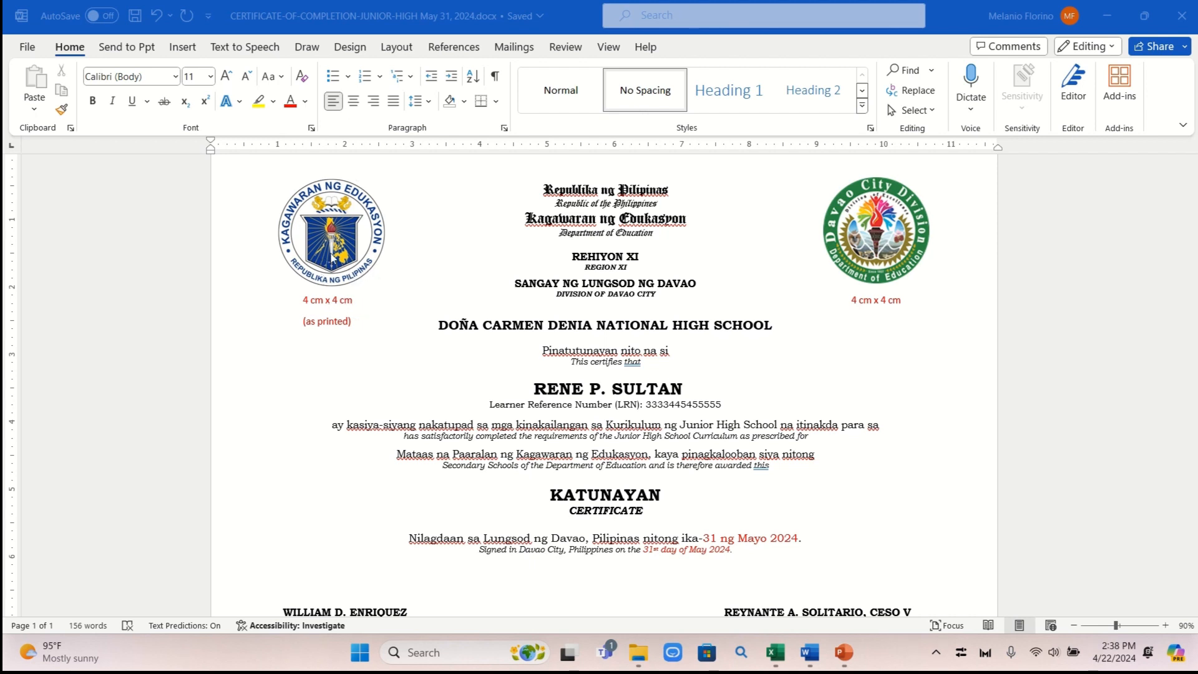
Switch Word to the EDITED DIPLOMA-SENIOR-HIGH template with the STEM strand placeholder
scroll(584, 336, down, 1)
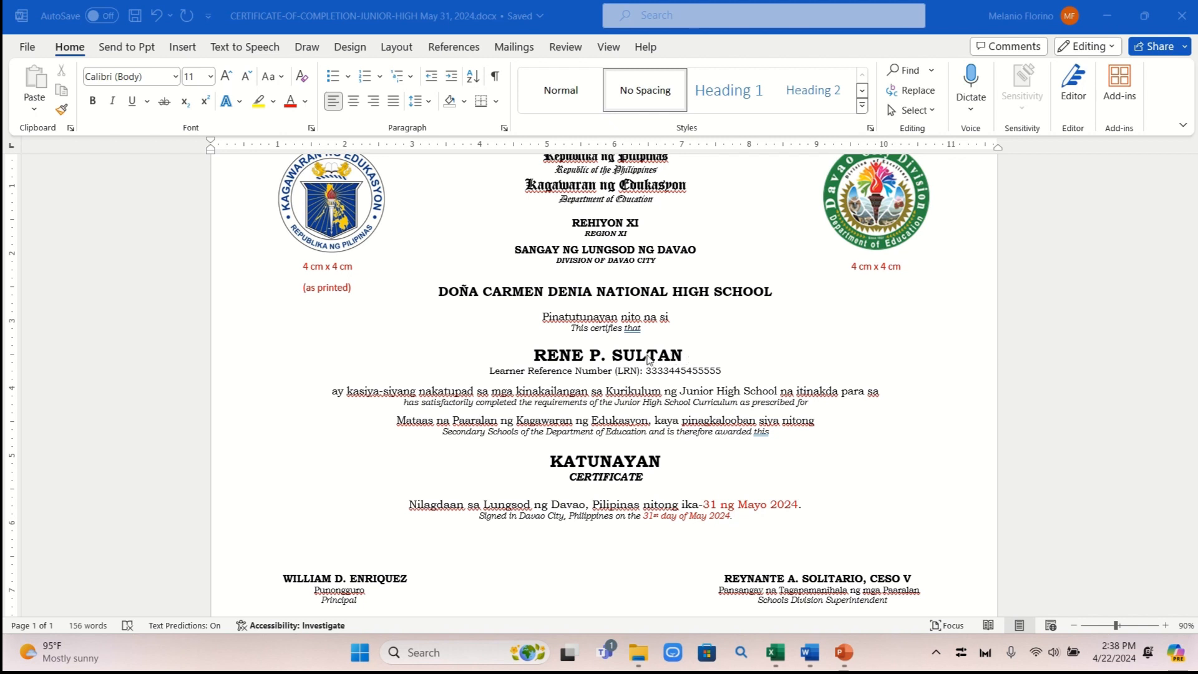
mouse_move(809, 652)
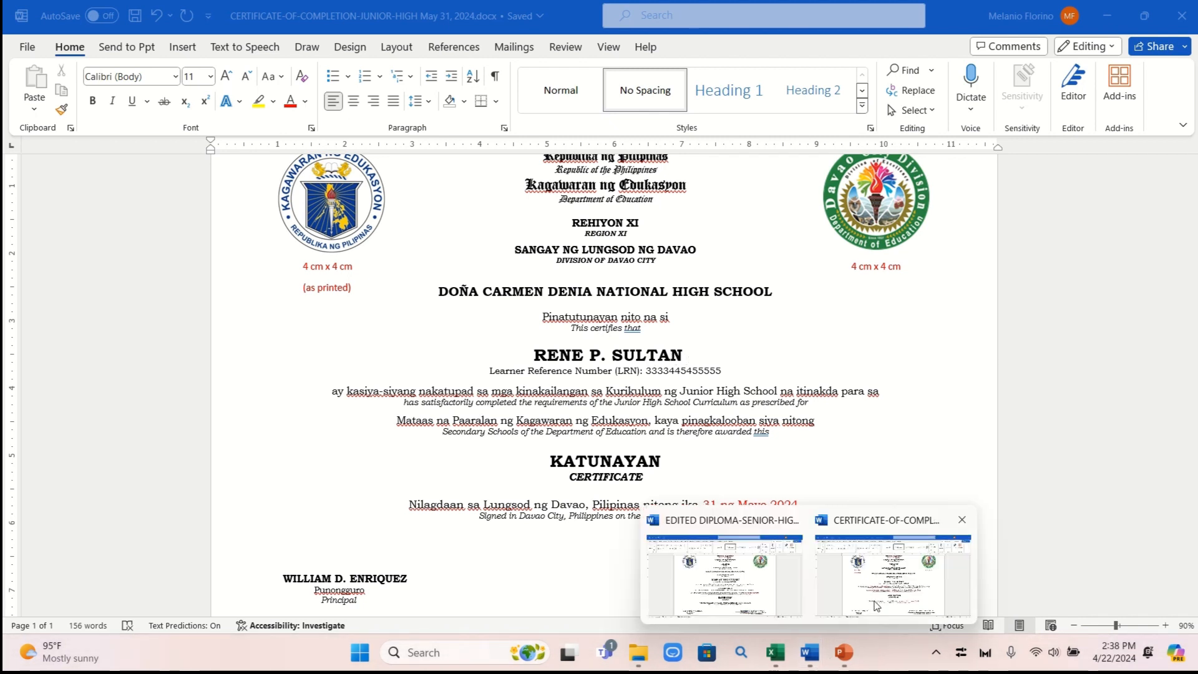
mouse_move(803, 600)
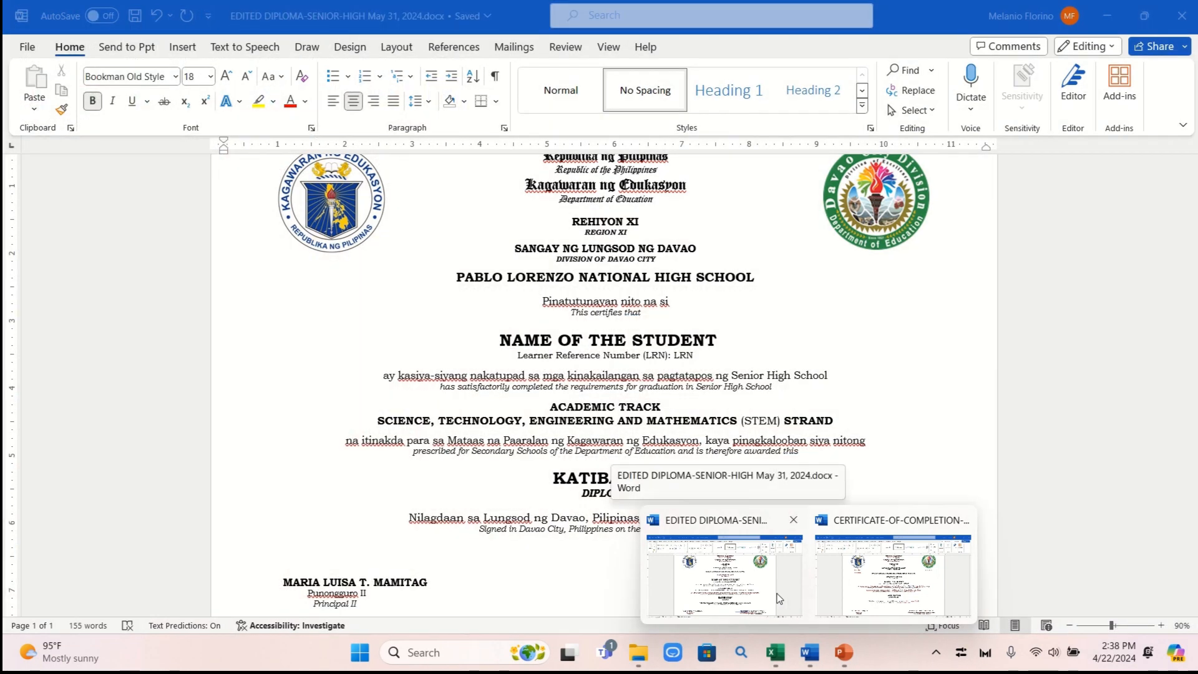
click(778, 592)
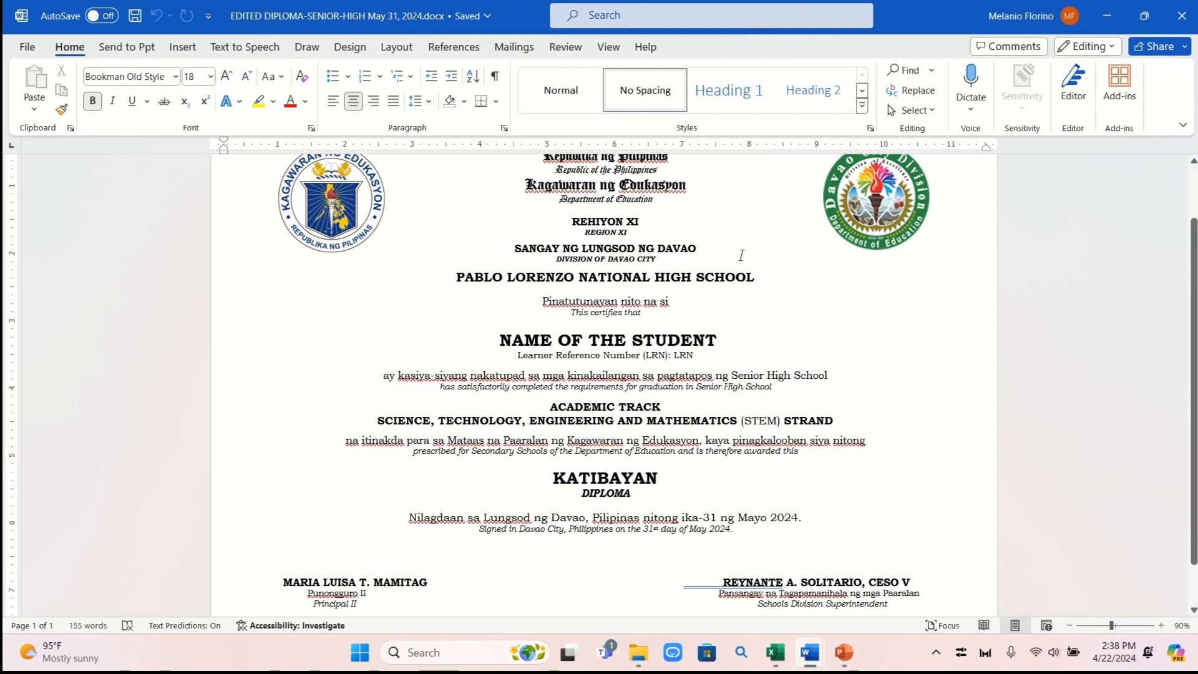
Switch to Charity.xls in Excel and scroll down to the Grade 12 student list
mouse_move(783, 661)
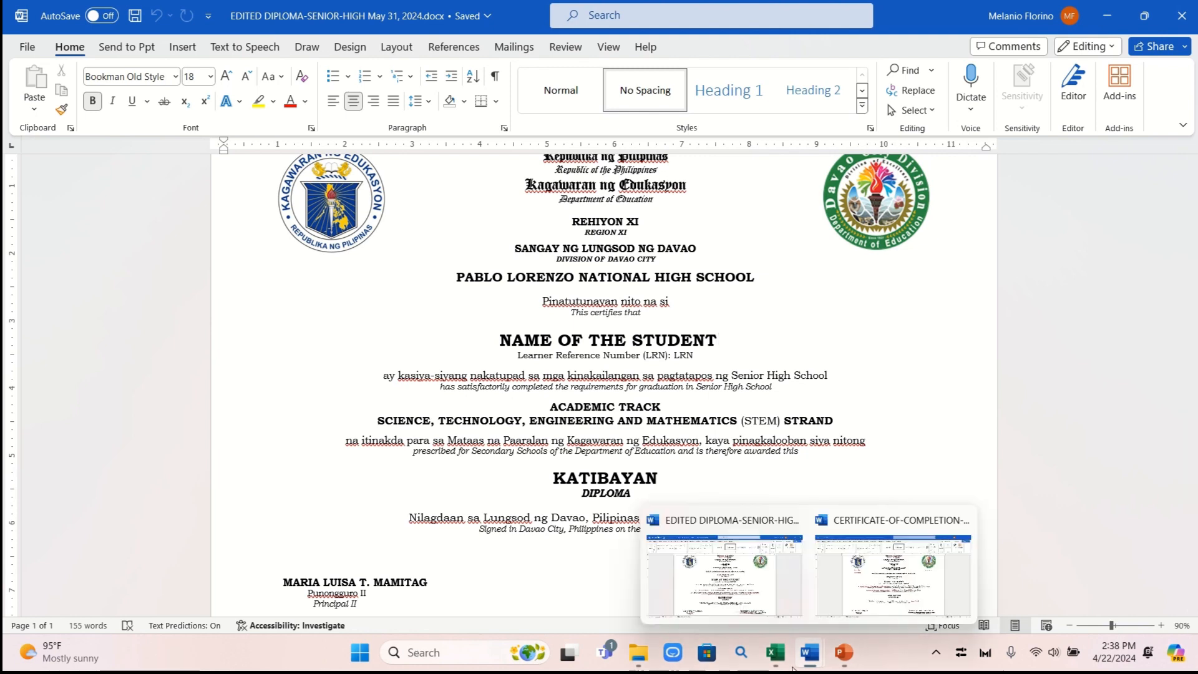
click(723, 604)
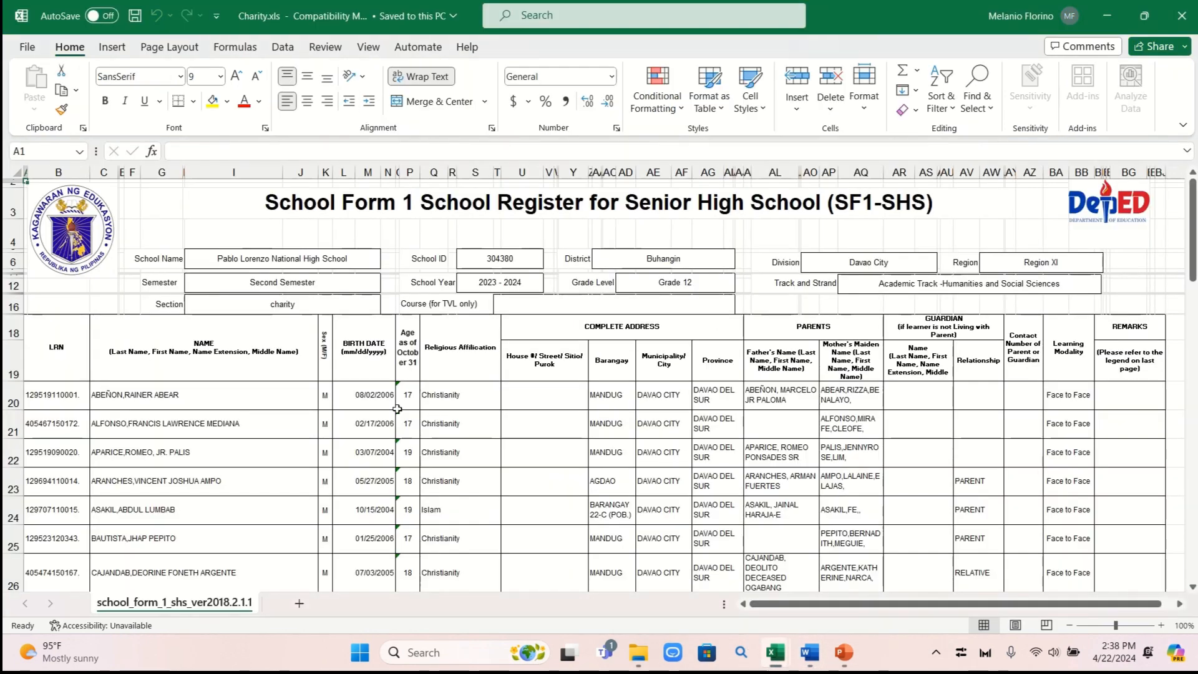
scroll(163, 368, down, 1)
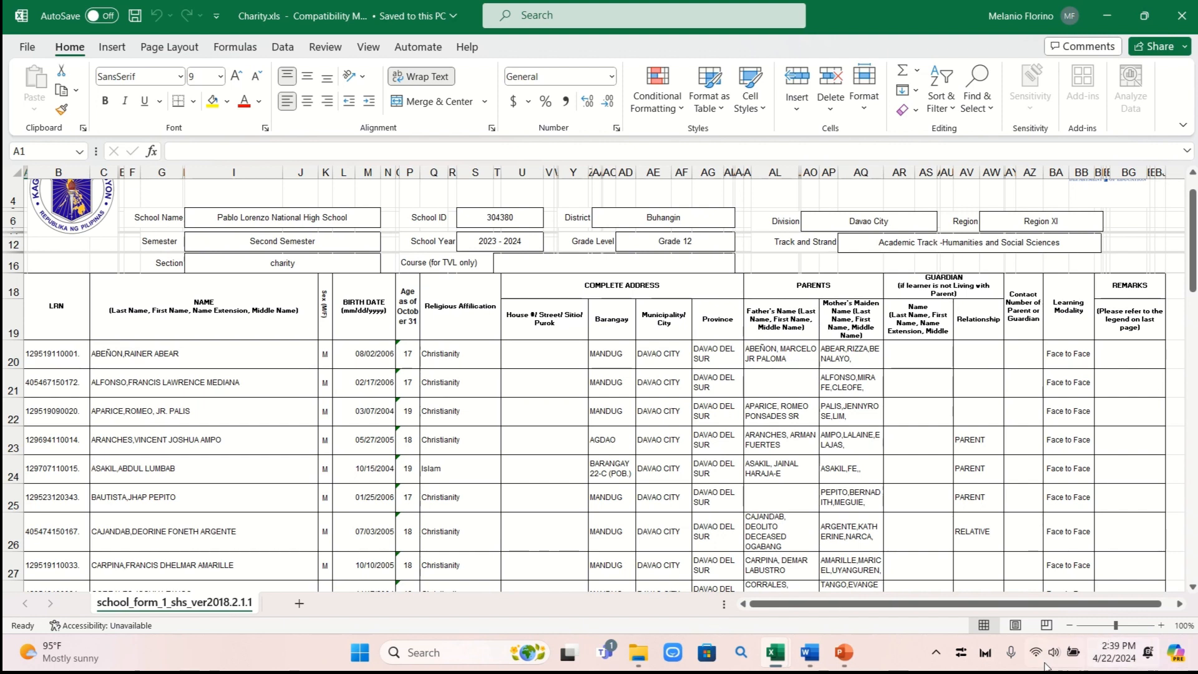
mouse_move(808, 659)
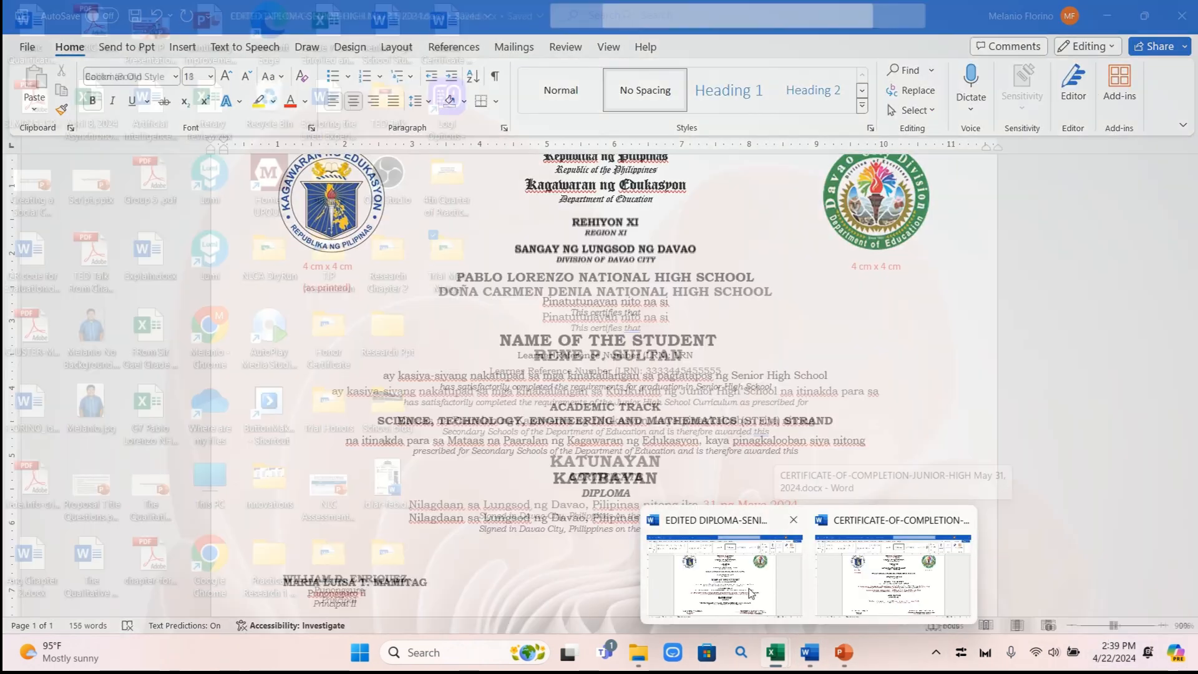
click(751, 586)
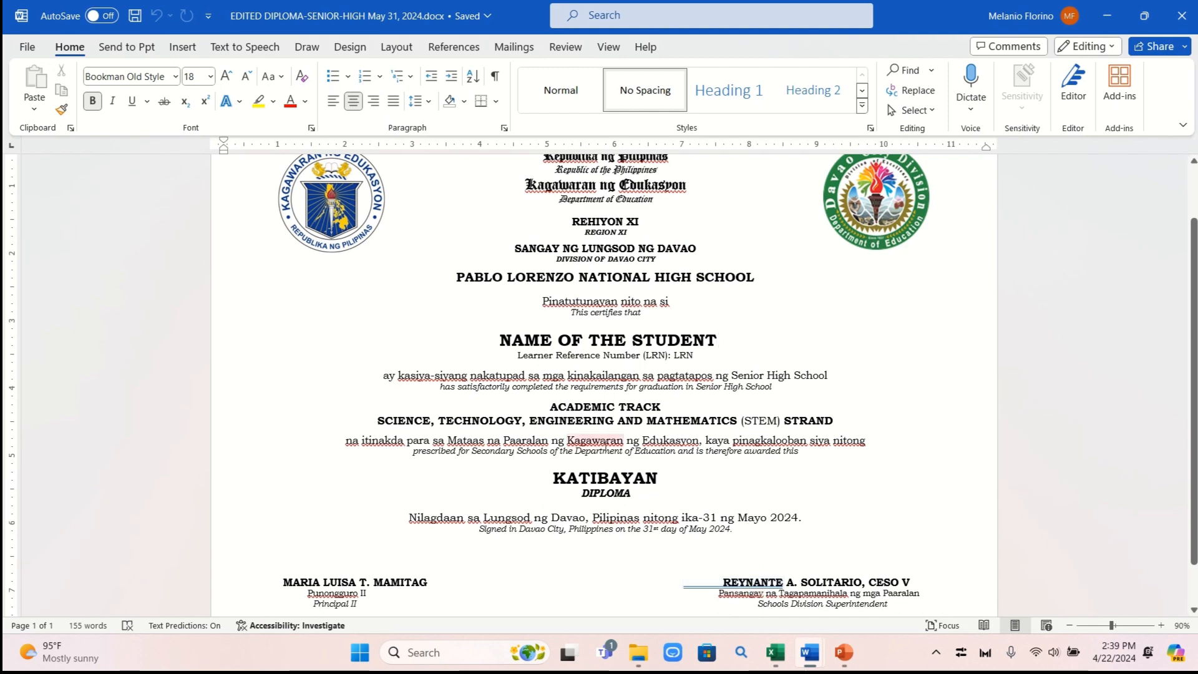
mouse_move(764, 668)
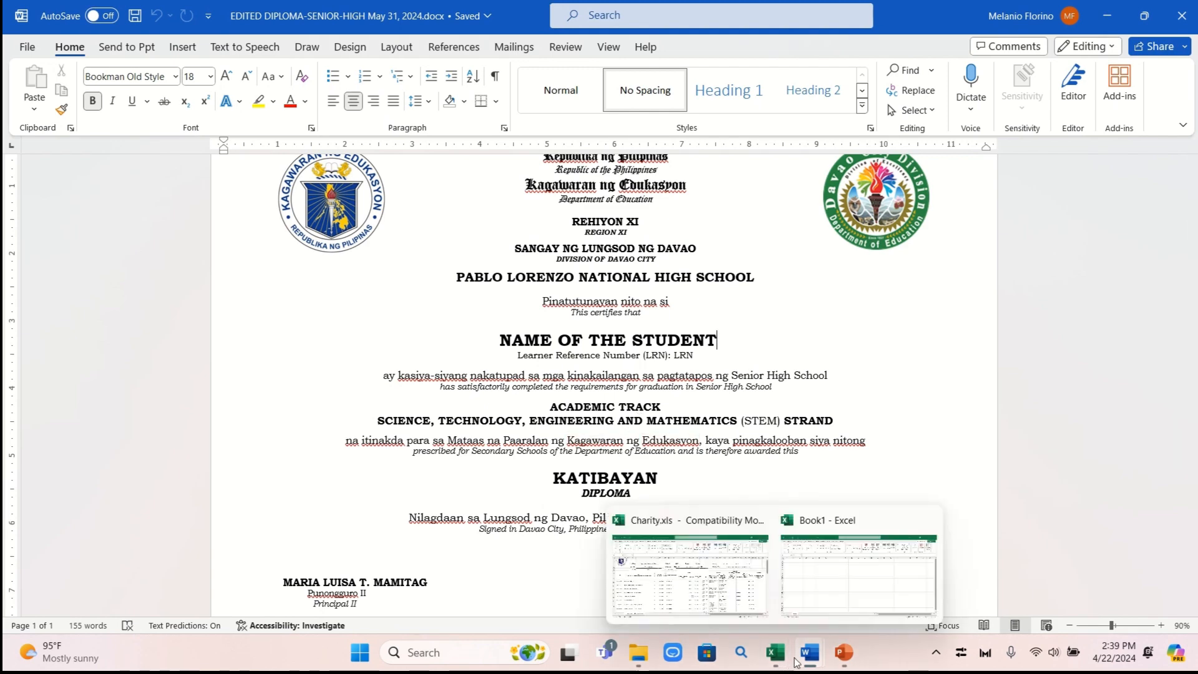
mouse_move(809, 660)
click(885, 583)
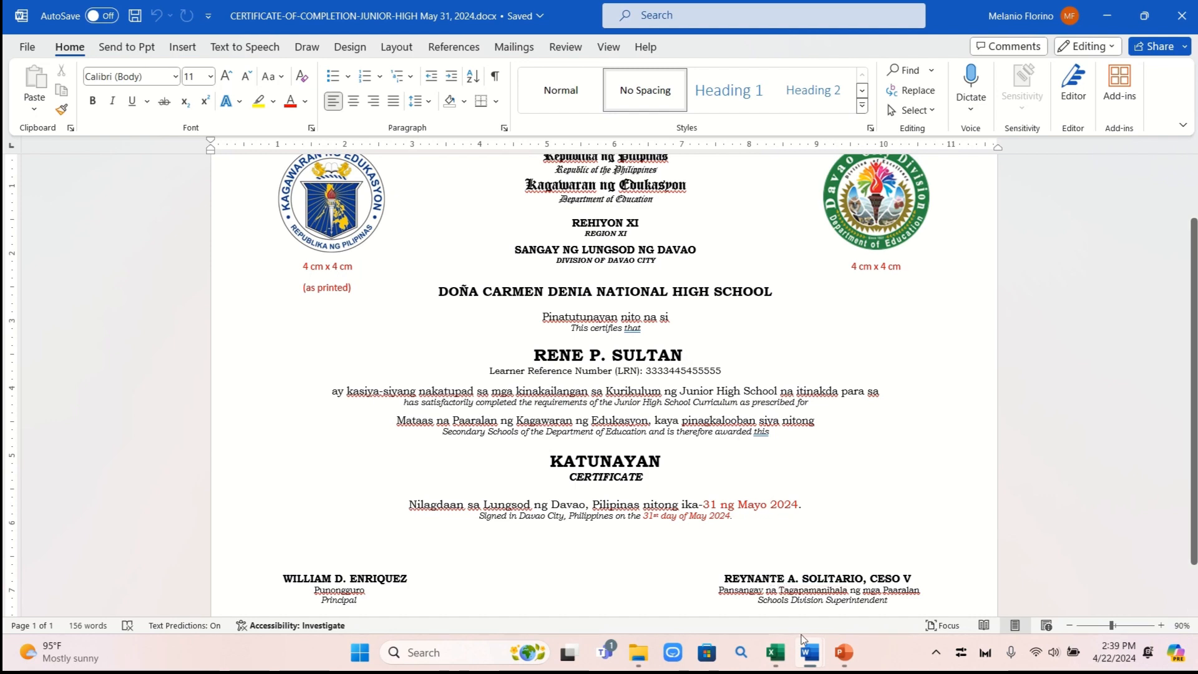
mouse_move(775, 656)
click(695, 585)
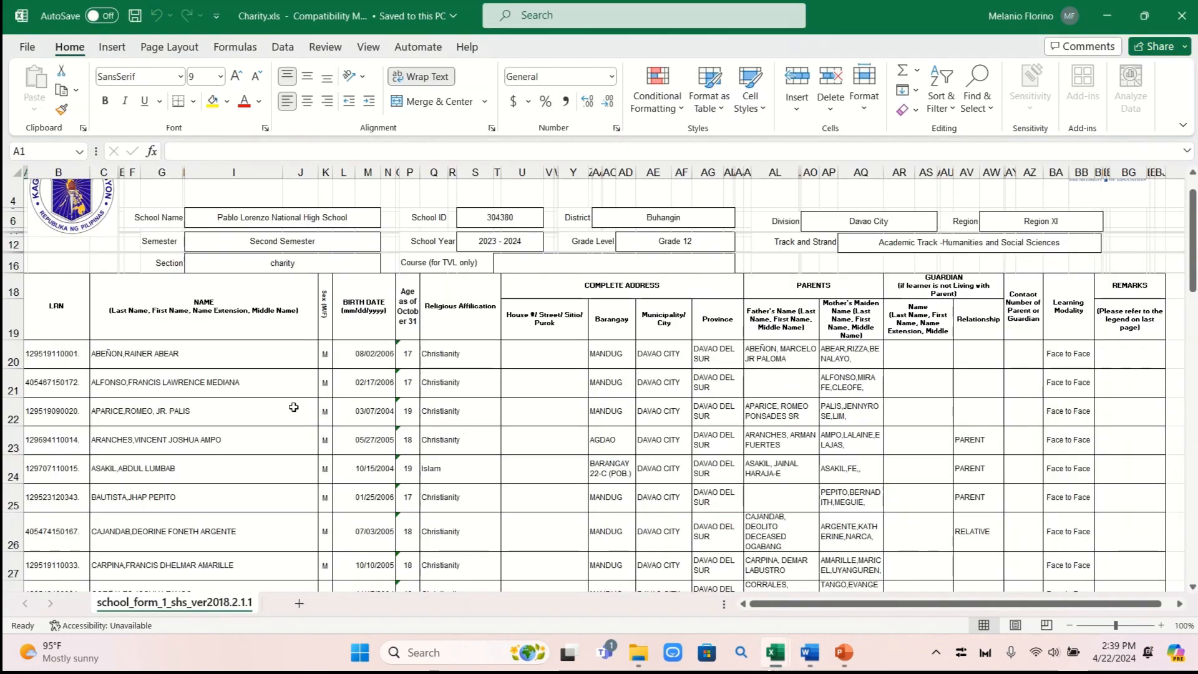
Copy the male students' names (C20:J39) from Charity.xls into Book1 at cell A1
scroll(199, 374, down, 1)
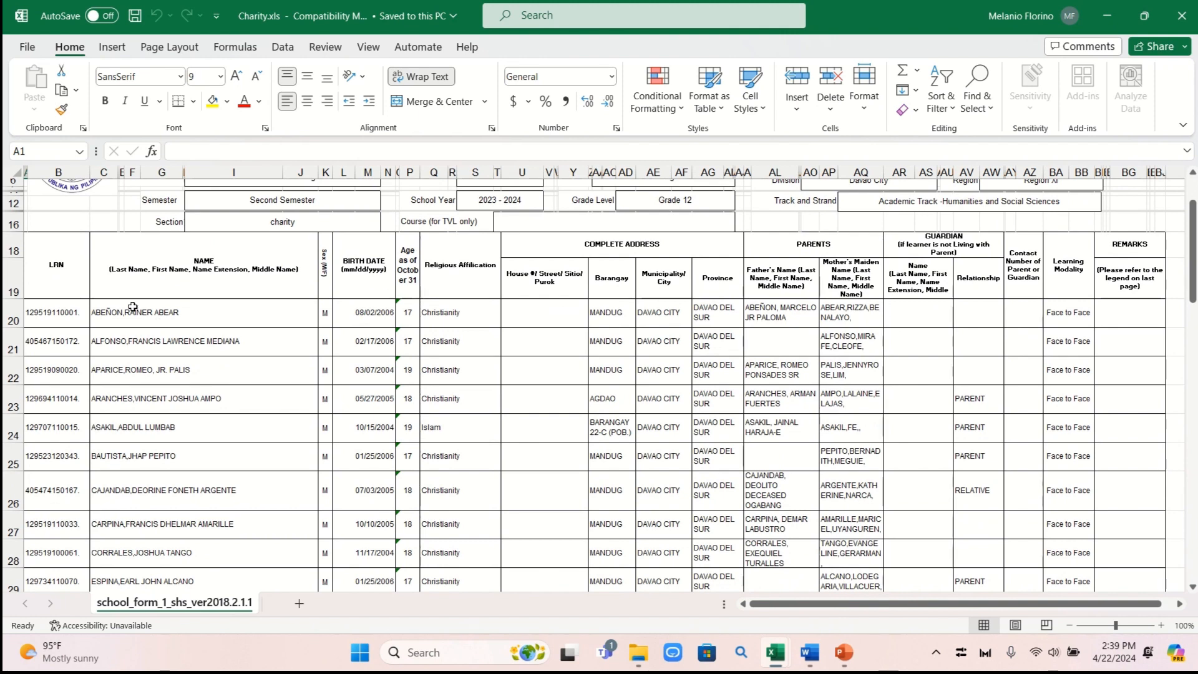
drag(133, 308, 168, 491)
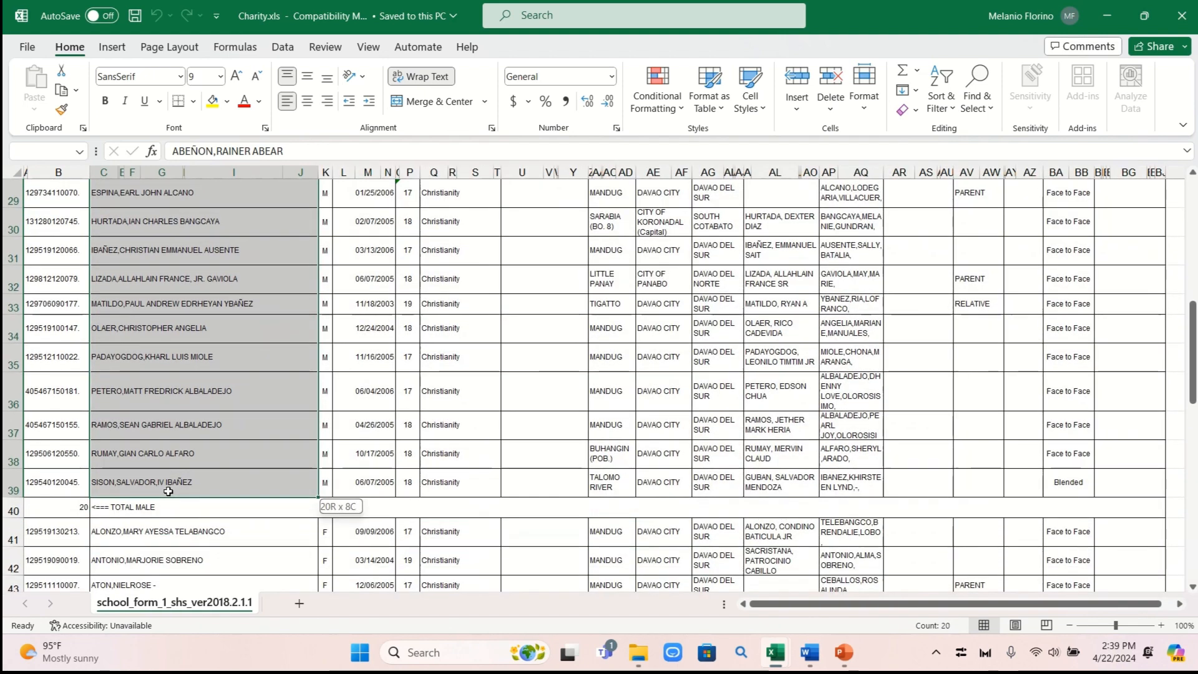
right_click(169, 491)
click(193, 168)
mouse_move(809, 652)
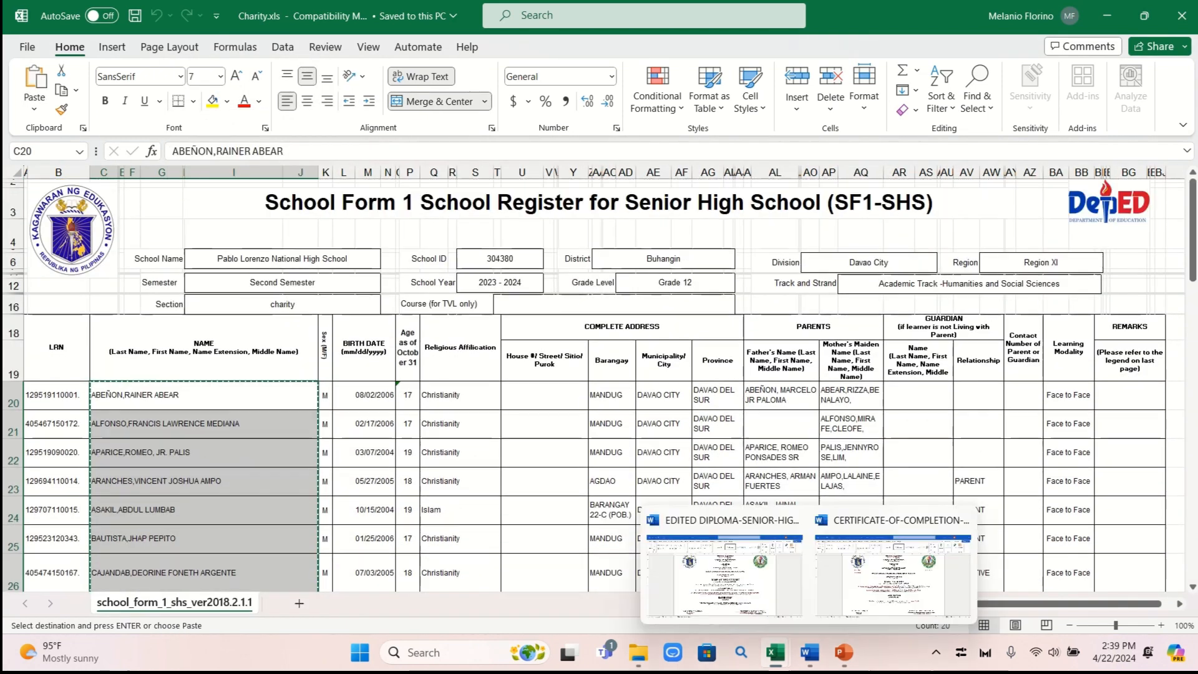
click(825, 604)
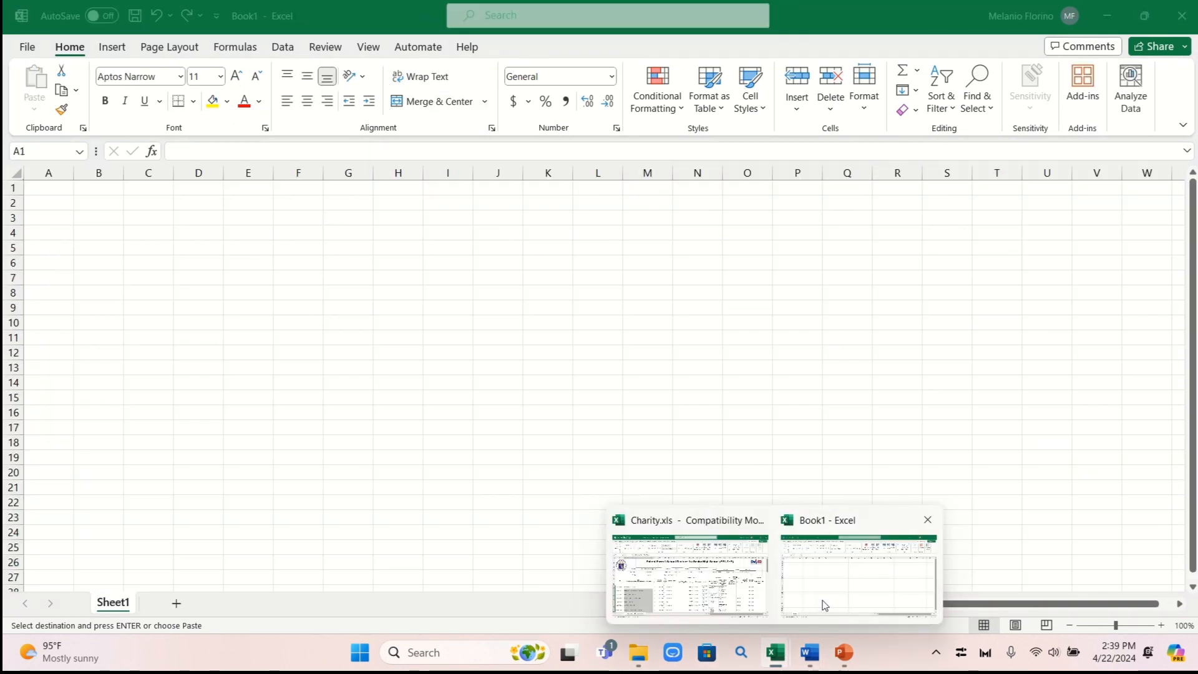
right_click(40, 187)
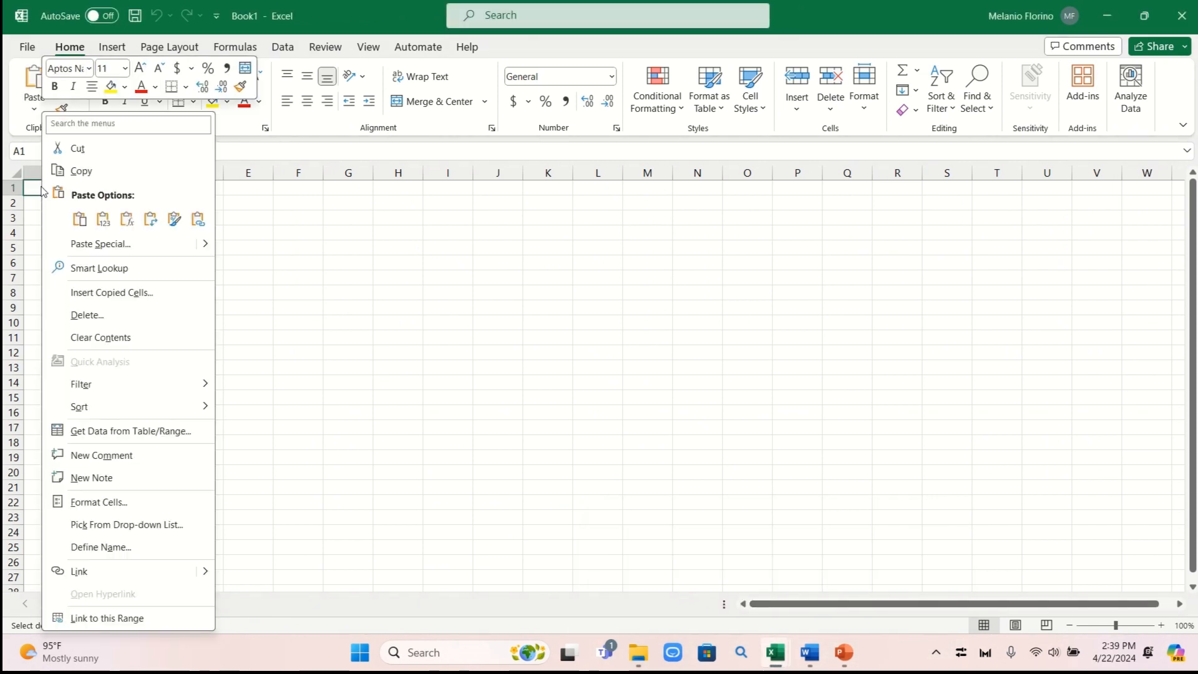
click(79, 219)
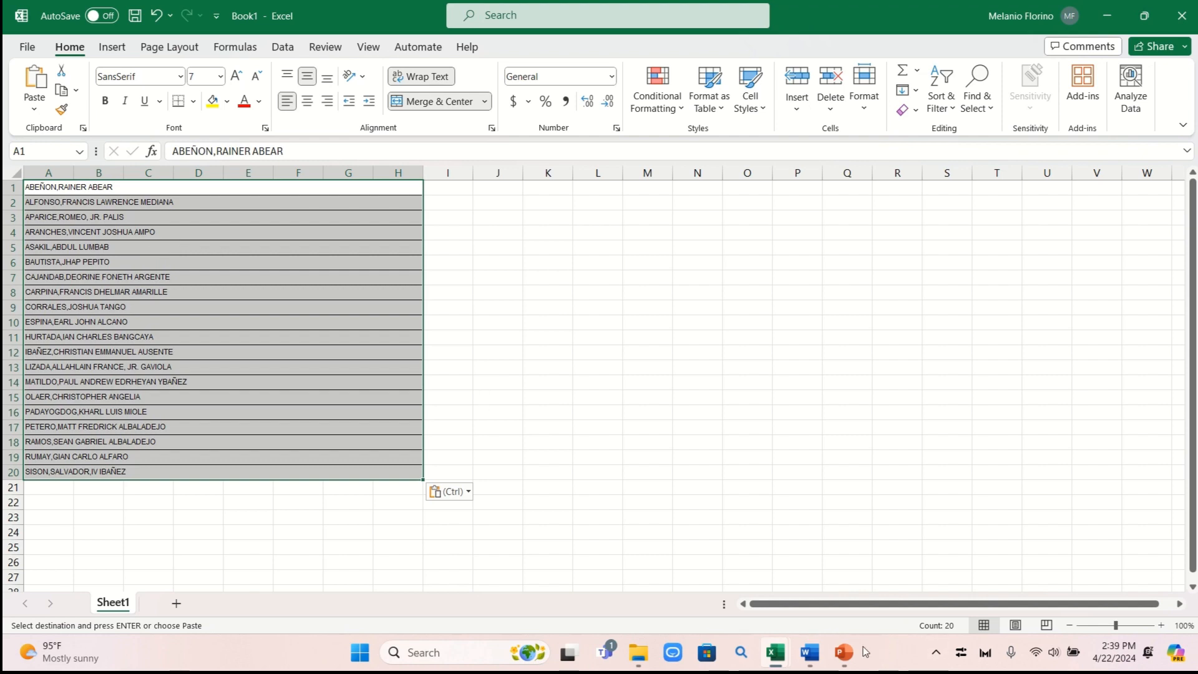
Copy the female students' names (C41:J61) from Charity.xls into Book1 starting at A21
mouse_move(809, 652)
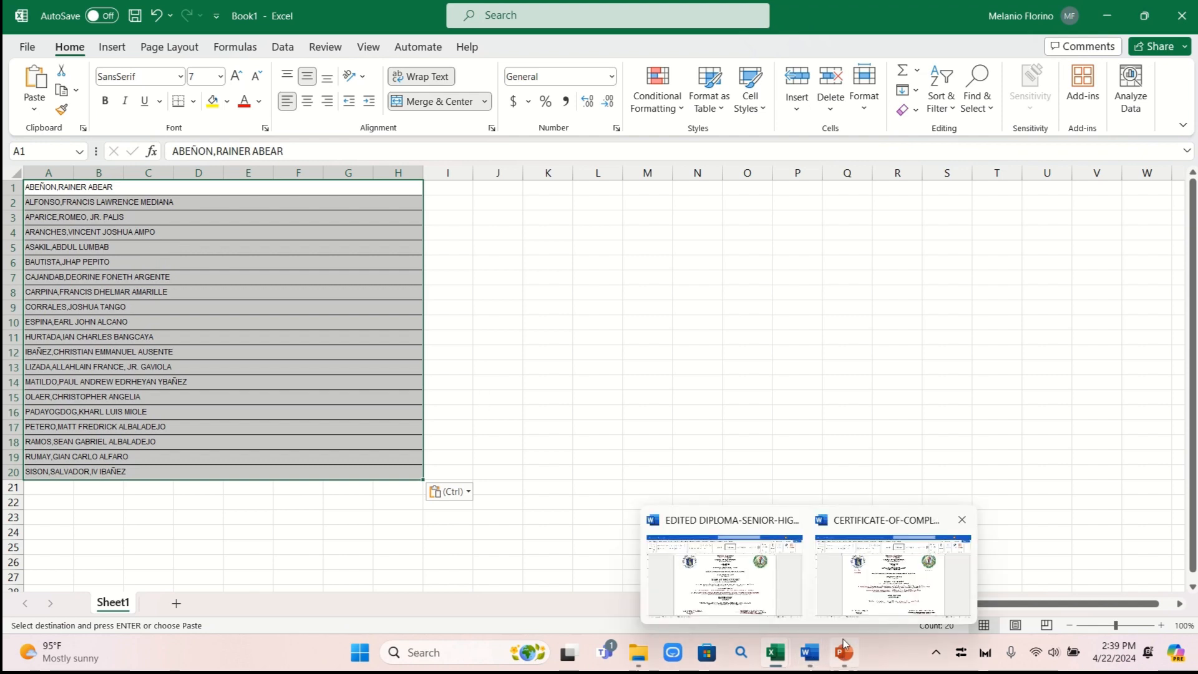
click(708, 594)
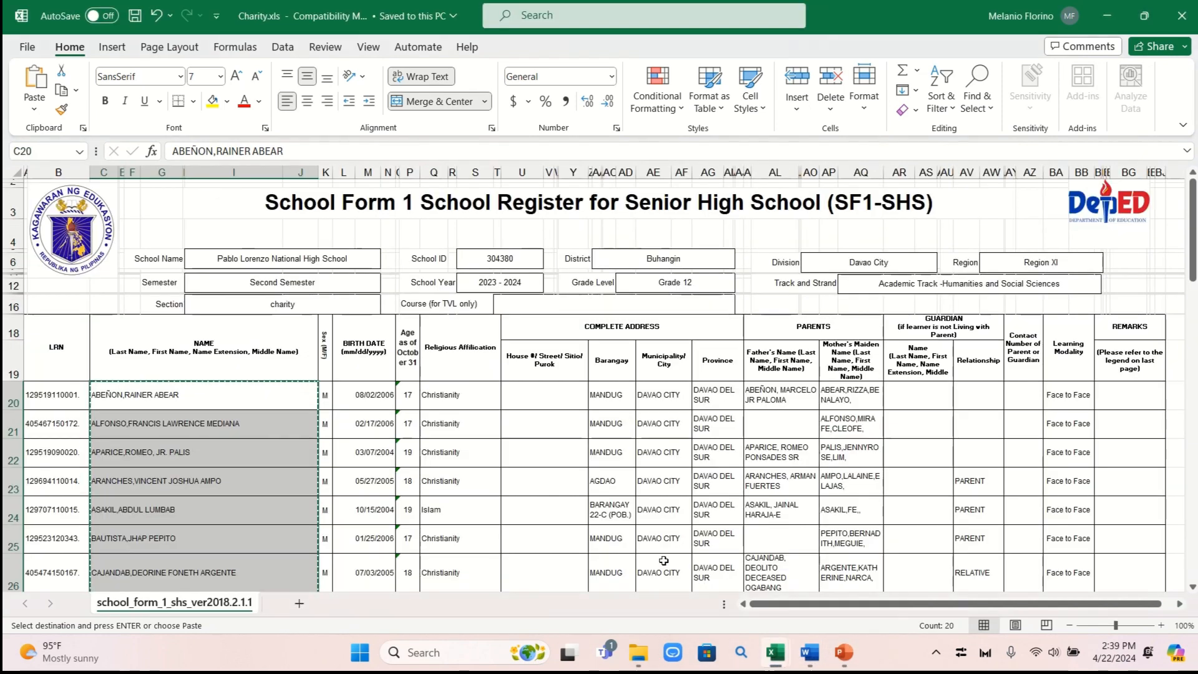
scroll(311, 432, down, 10)
scroll(311, 431, up, 2)
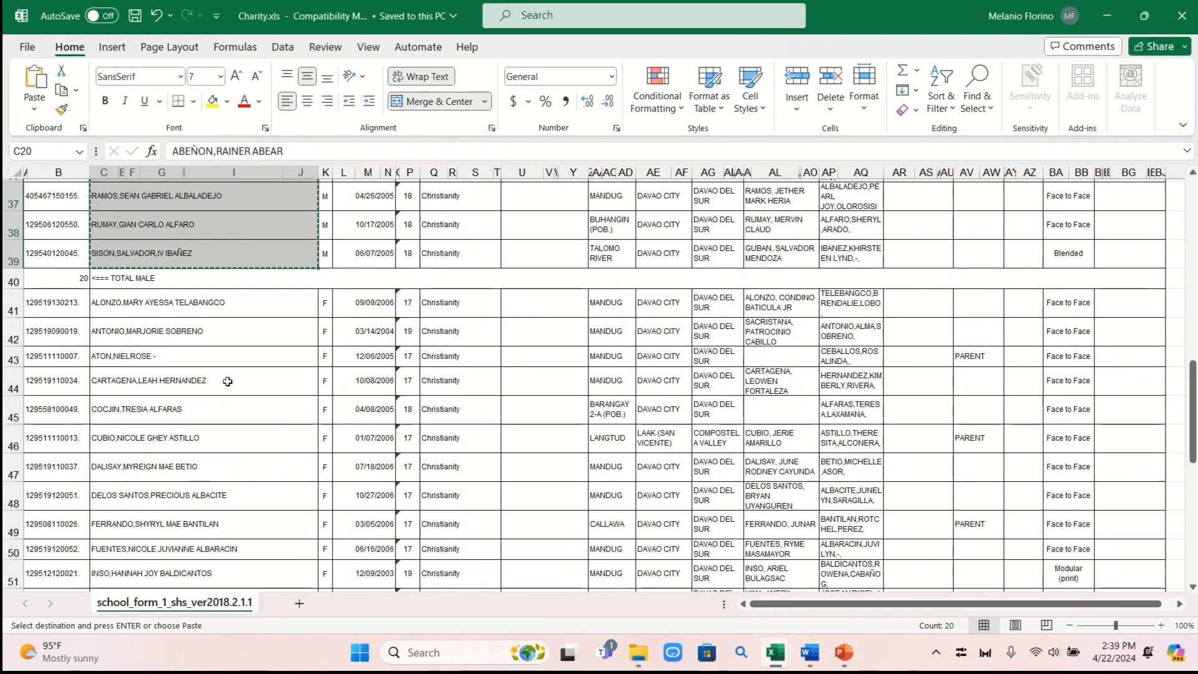
drag(187, 300, 172, 479)
right_click(172, 479)
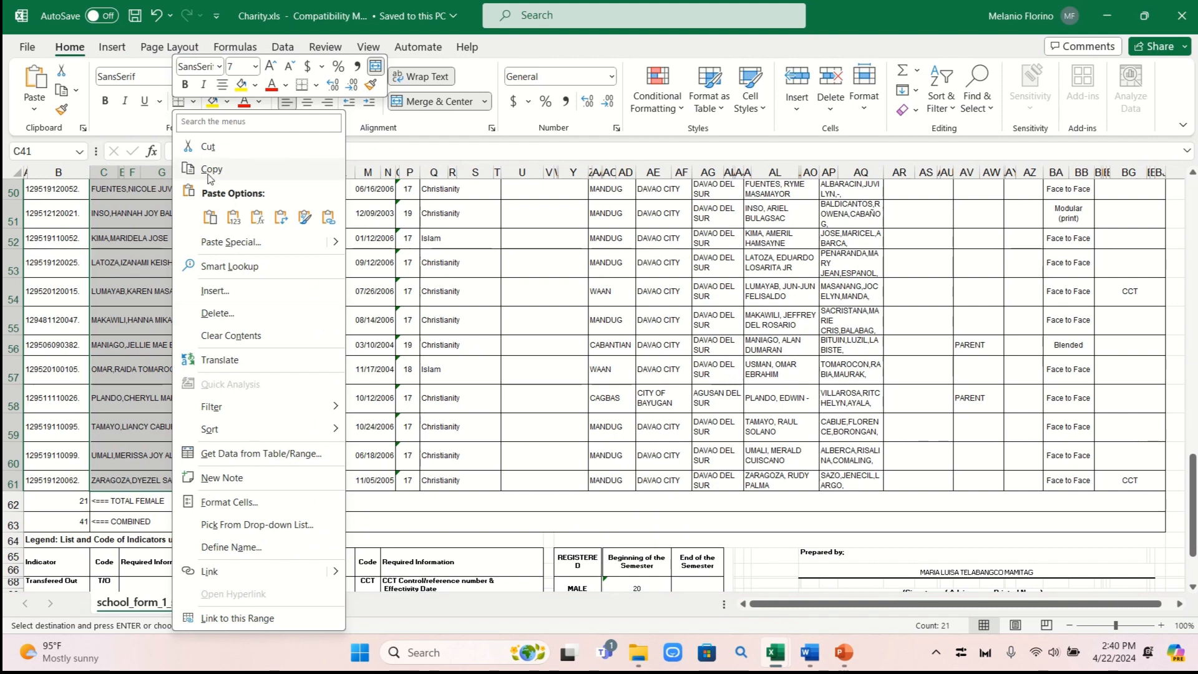
click(208, 170)
scroll(212, 311, up, 5)
mouse_move(773, 654)
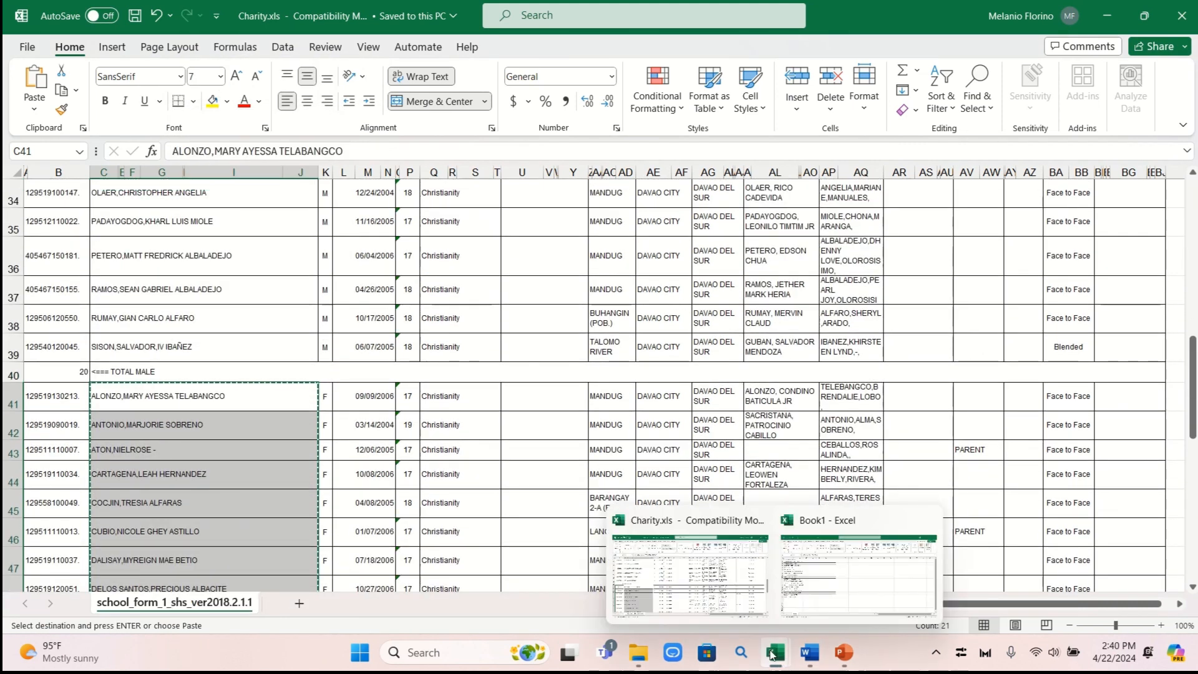
click(858, 570)
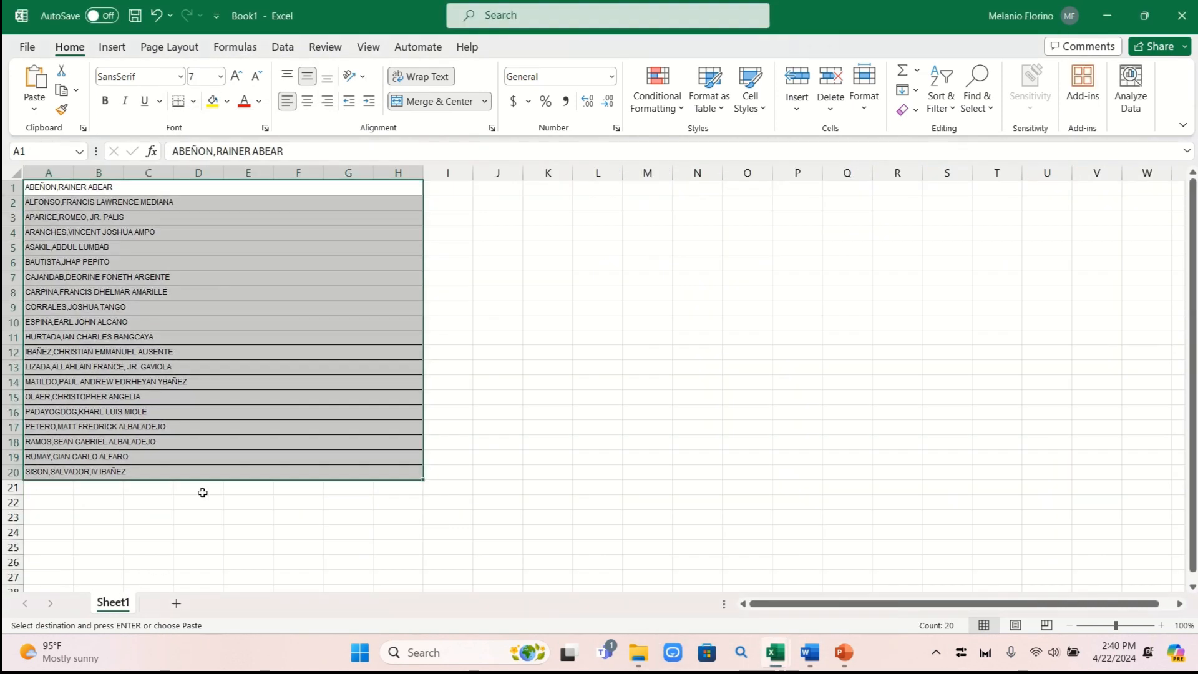
click(52, 485)
right_click(53, 485)
click(97, 220)
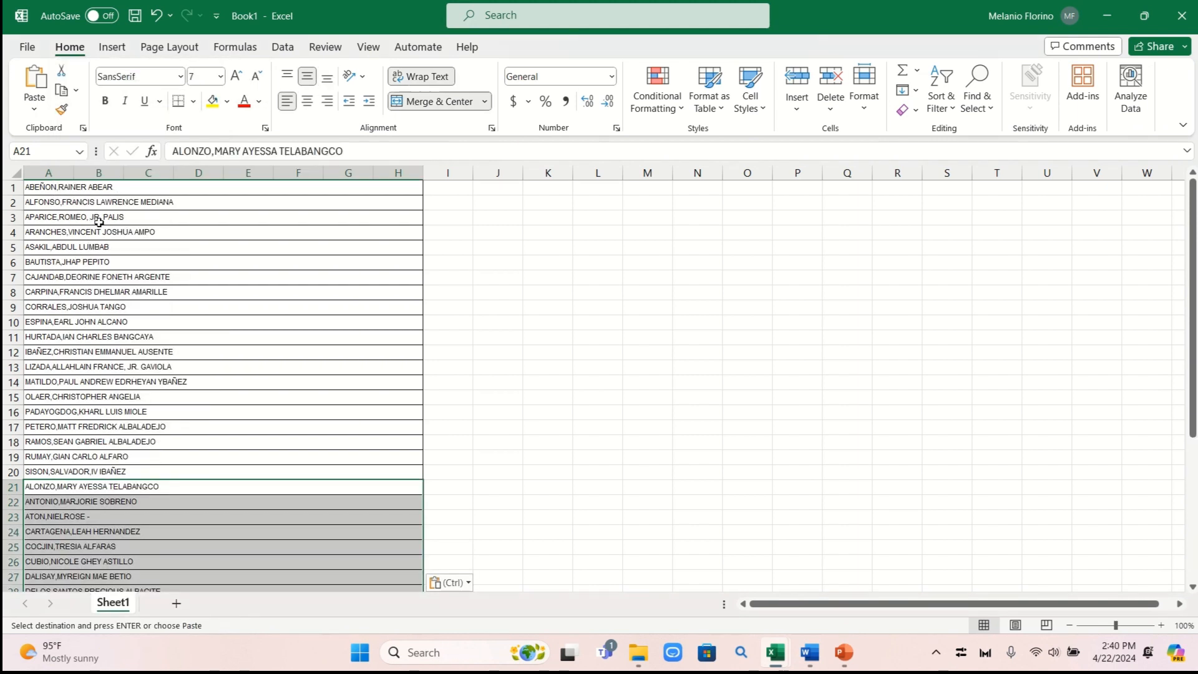
click(643, 410)
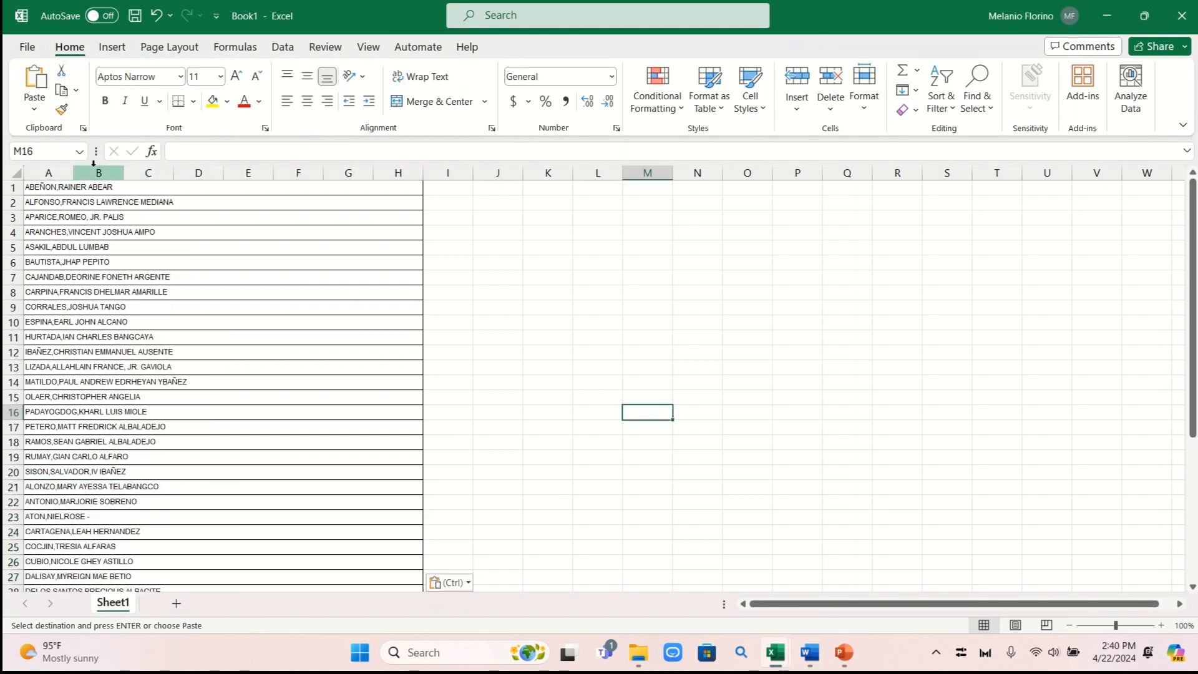
Delete columns B to H and widen column A so the names sit on one line
drag(94, 164, 368, 195)
click(695, 352)
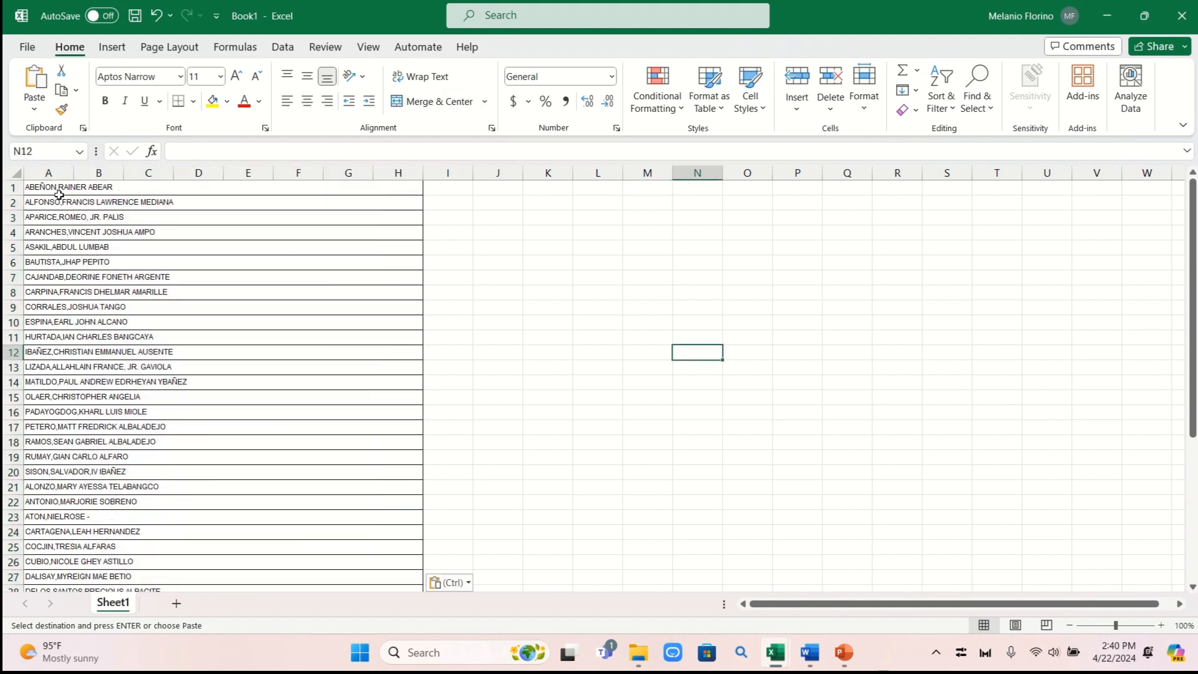
drag(103, 174, 398, 185)
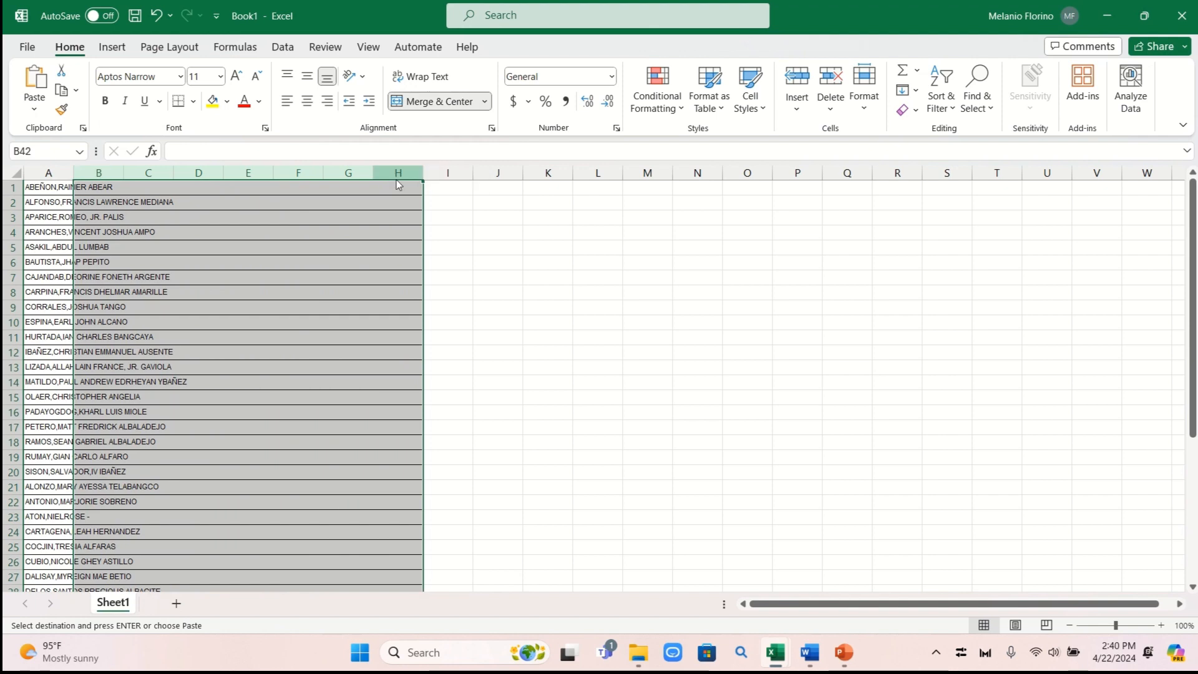
right_click(398, 185)
click(436, 358)
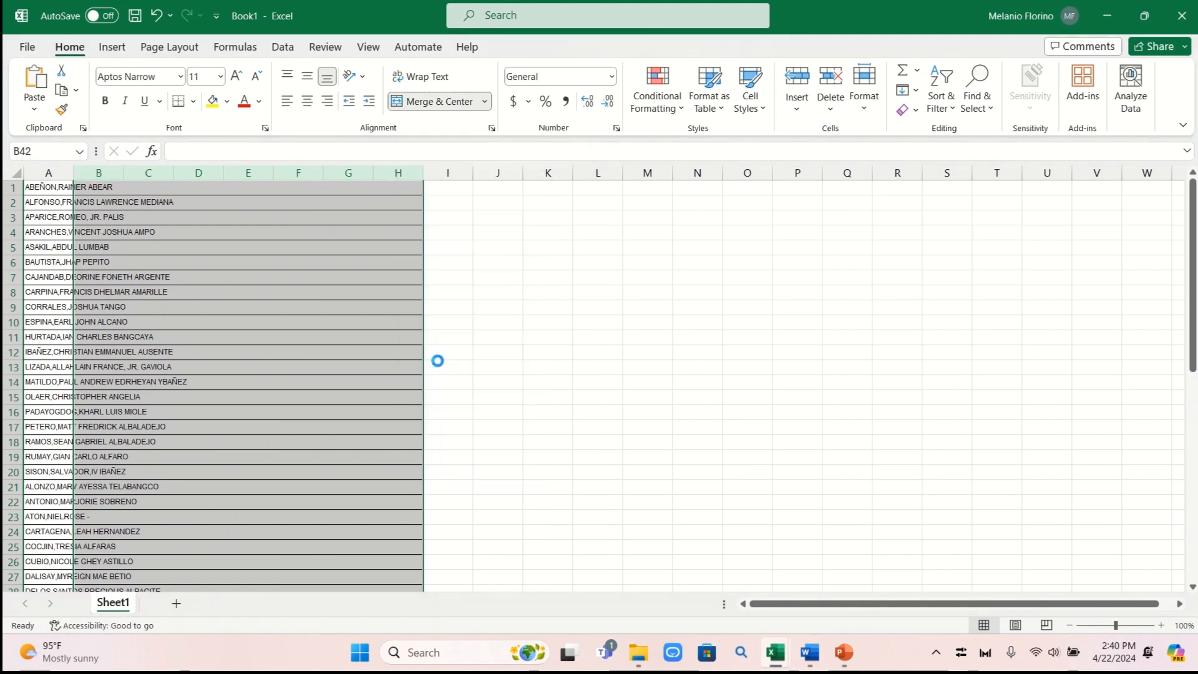
click(549, 367)
scroll(219, 184, up, 10)
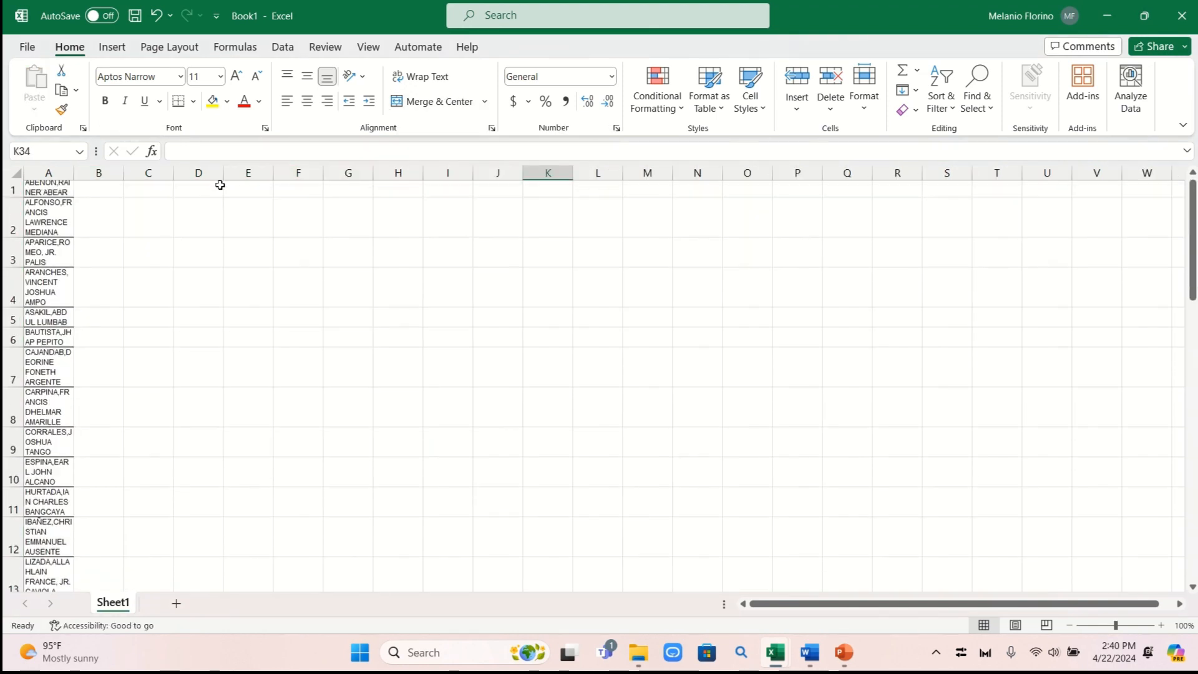
drag(74, 173, 215, 173)
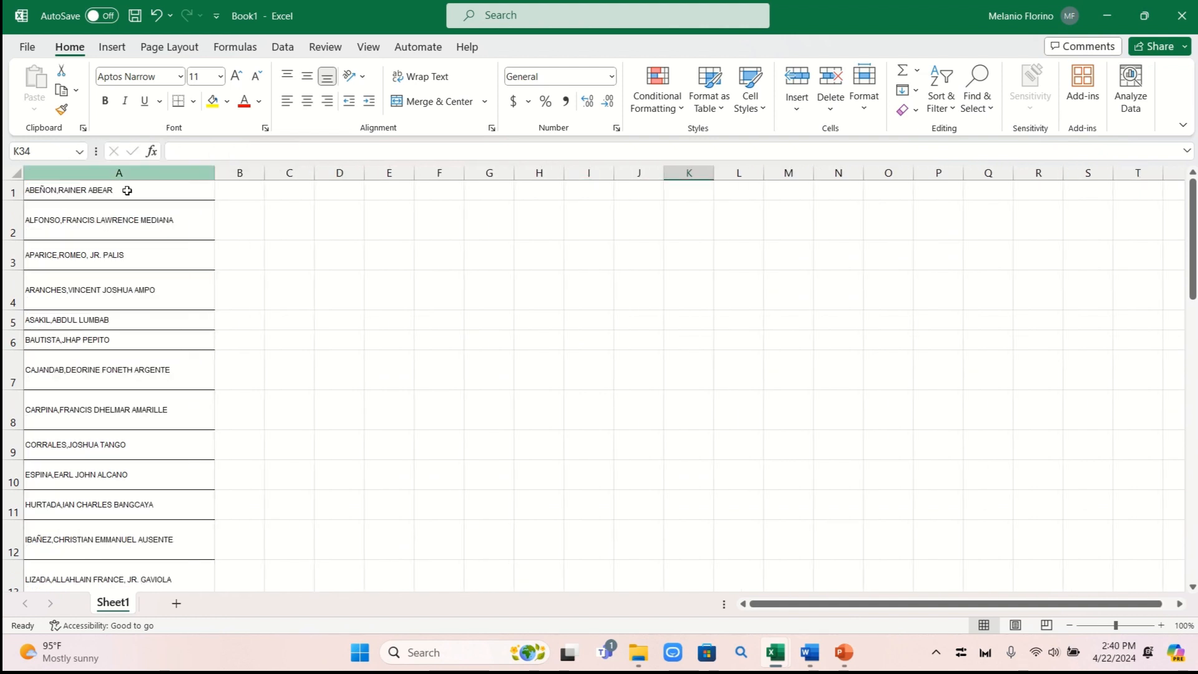
scroll(163, 218, down, 1)
scroll(164, 217, up, 1)
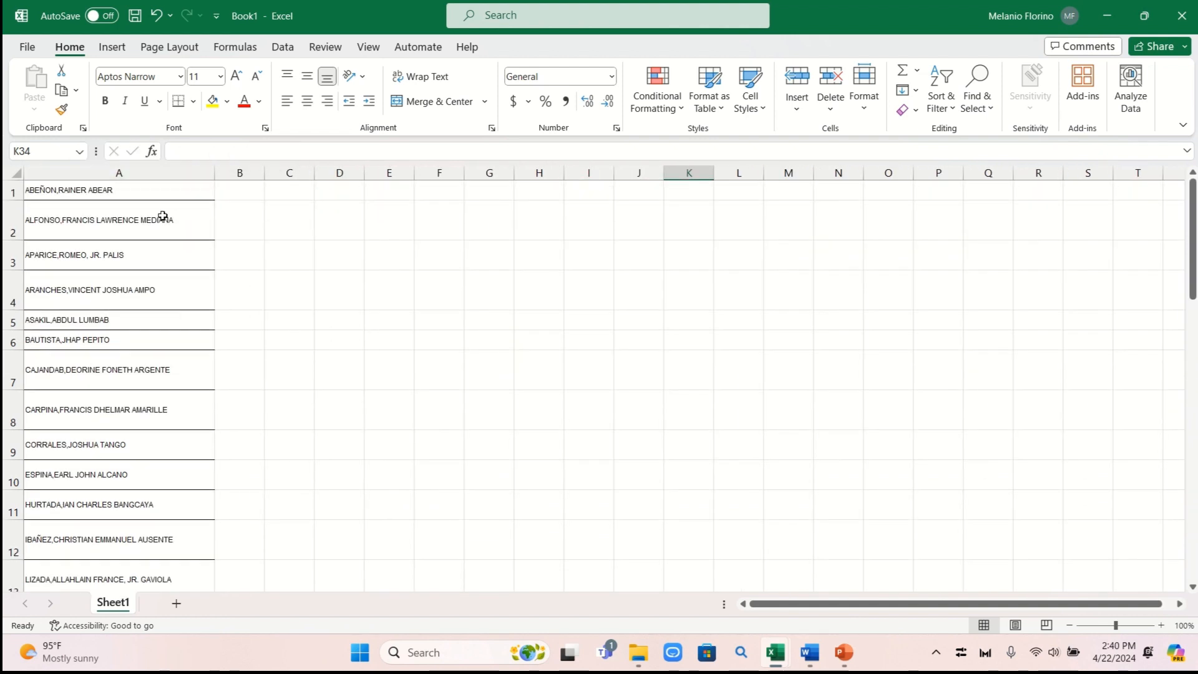
Undo the last four changes to restore the earlier sheet layout
click(154, 17)
click(154, 16)
click(154, 16)
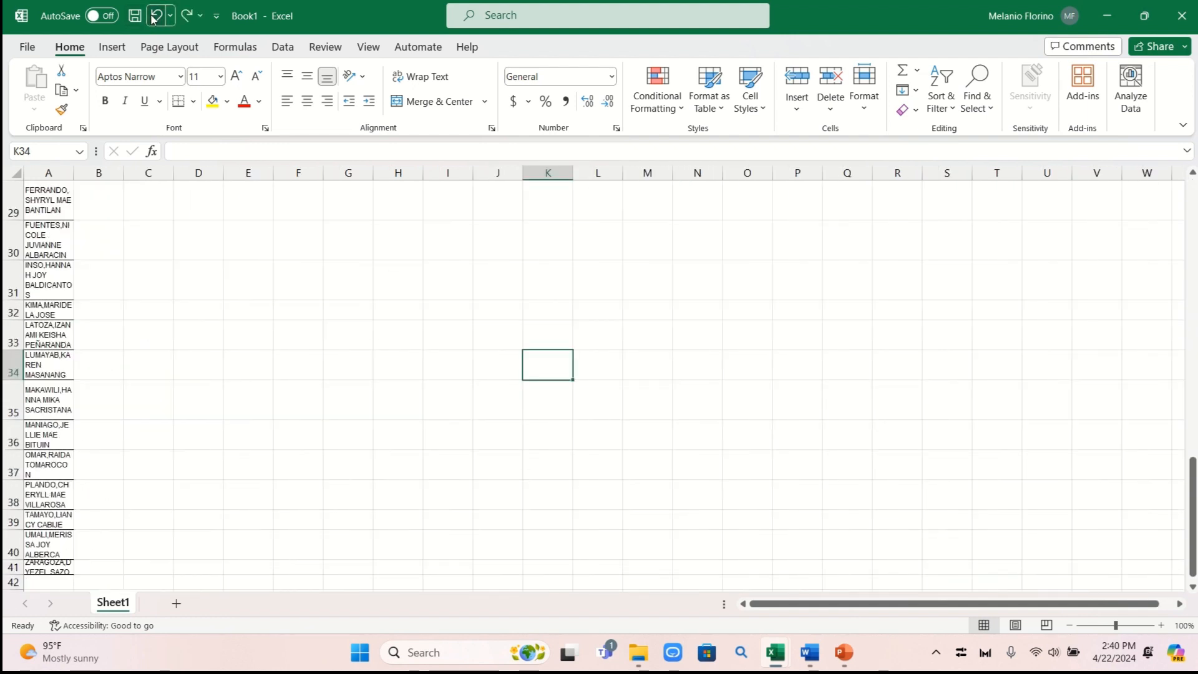
click(154, 17)
click(427, 273)
scroll(428, 267, up, 10)
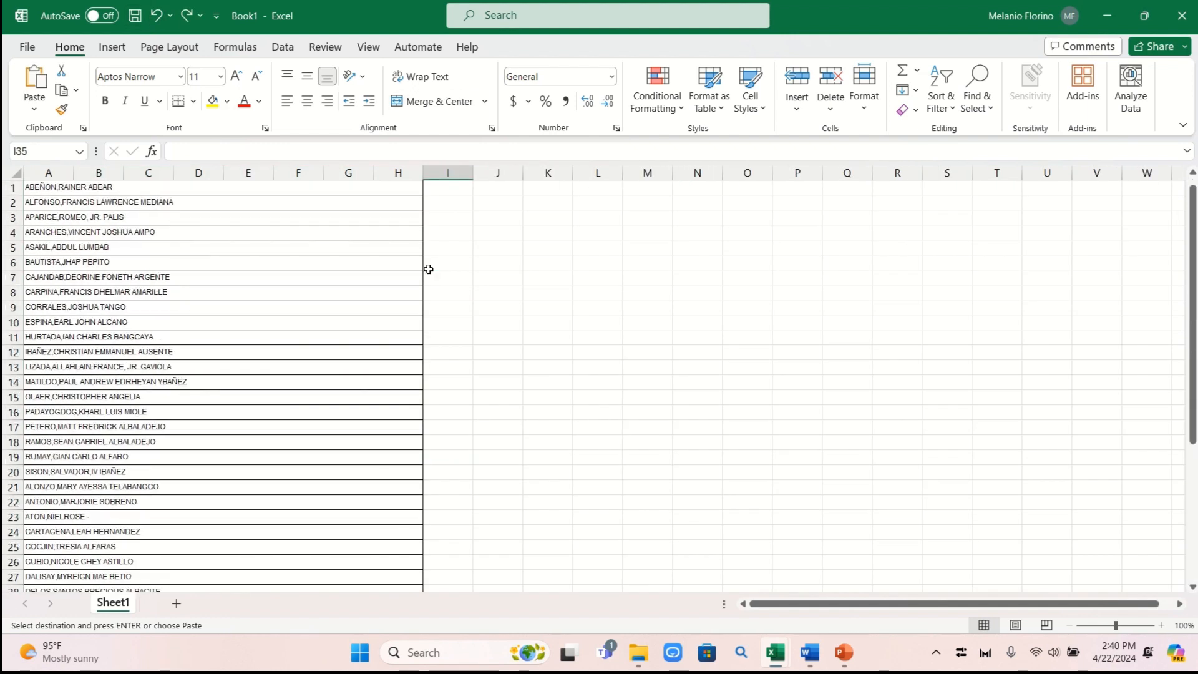
click(471, 262)
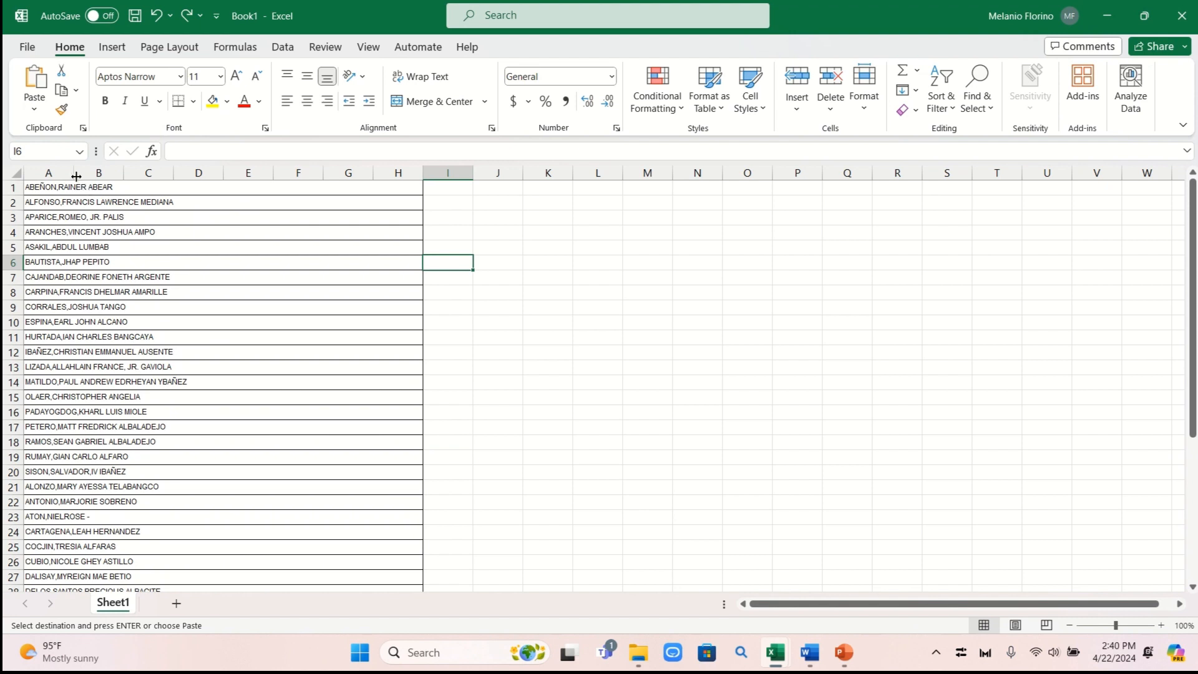
Widen column A again, delete columns B through H, and select the names in column A
drag(72, 172, 201, 174)
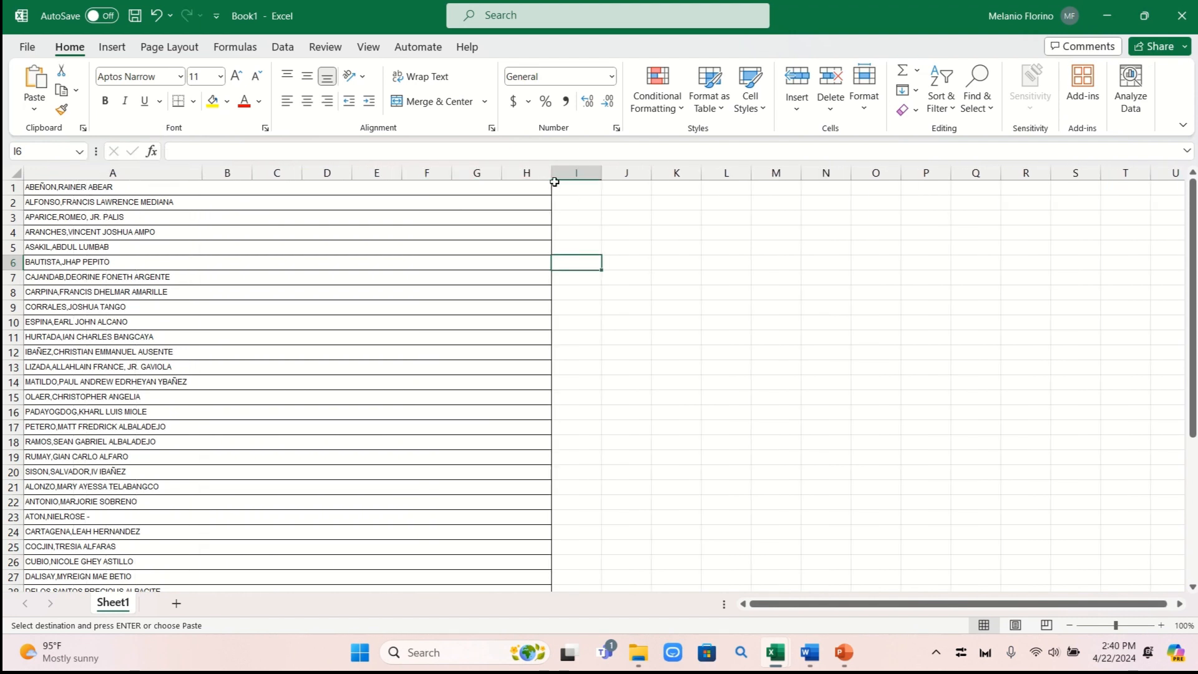
click(534, 172)
drag(534, 172, 227, 173)
right_click(242, 175)
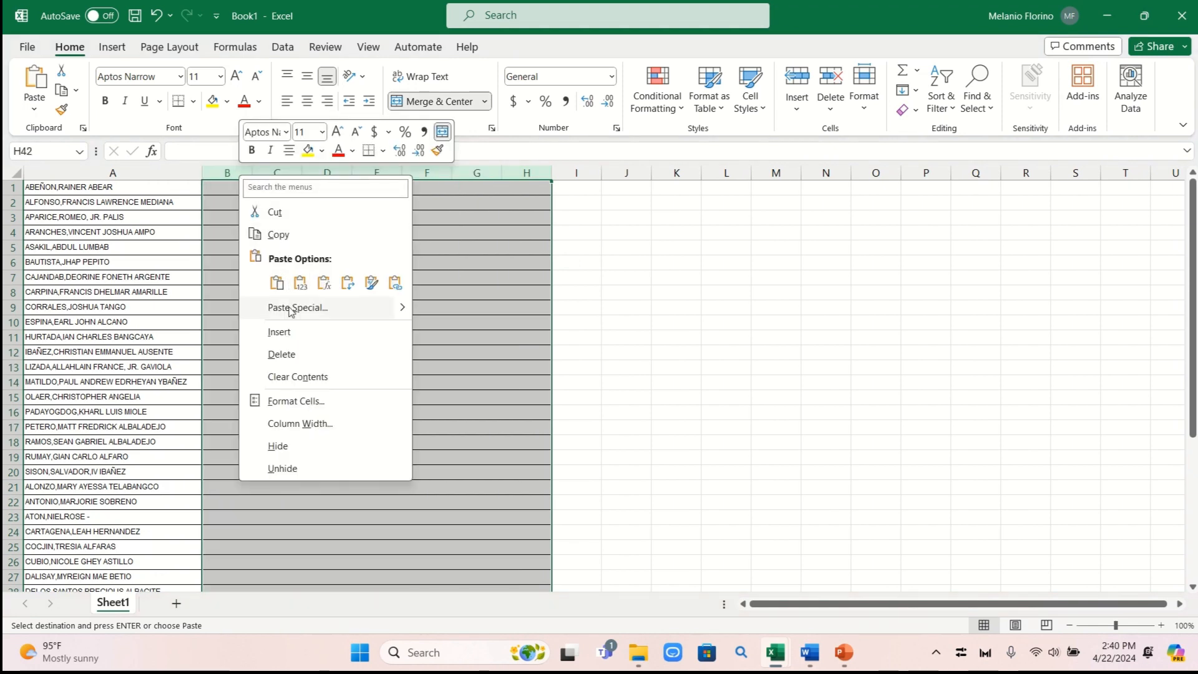
click(281, 354)
scroll(288, 356, down, 9)
click(504, 355)
scroll(502, 353, up, 9)
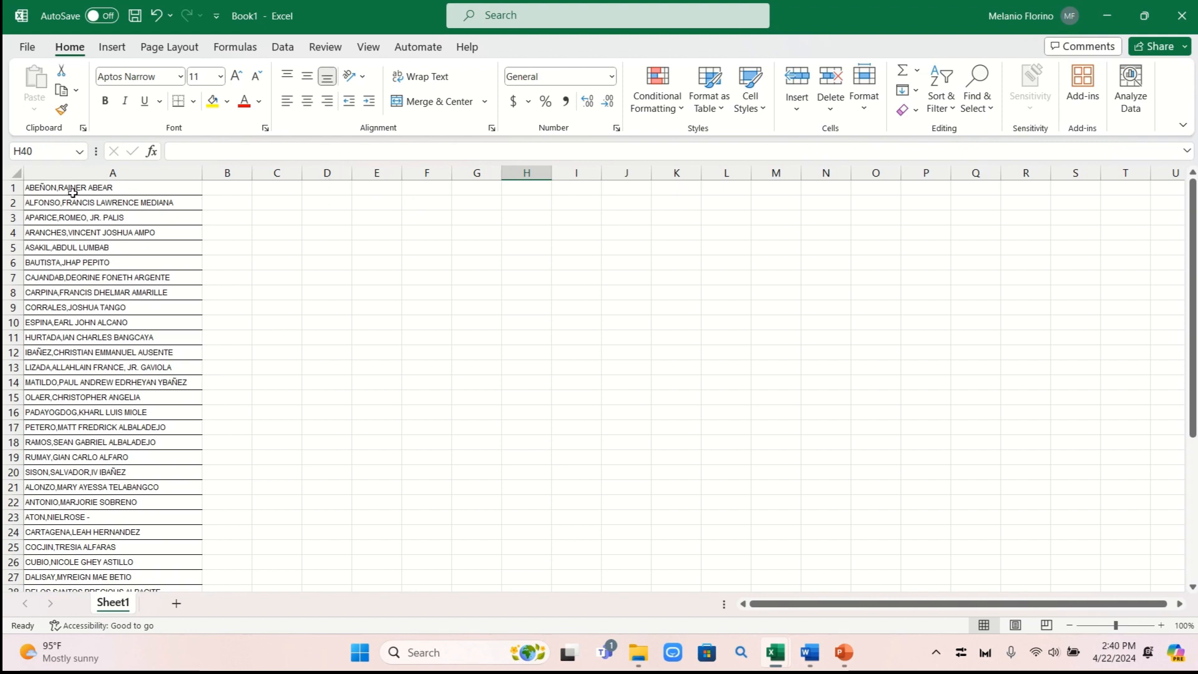
drag(72, 193, 55, 565)
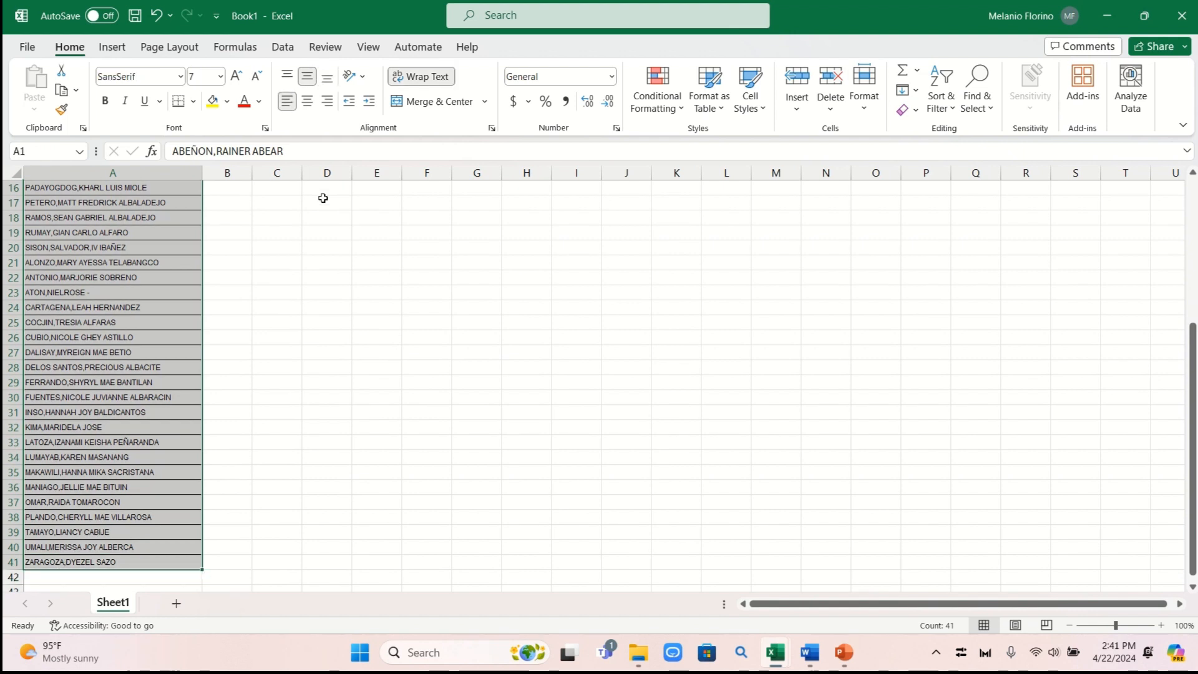
Run Text to Columns as Delimited on Comma and Space with text qualifier {none}
click(284, 48)
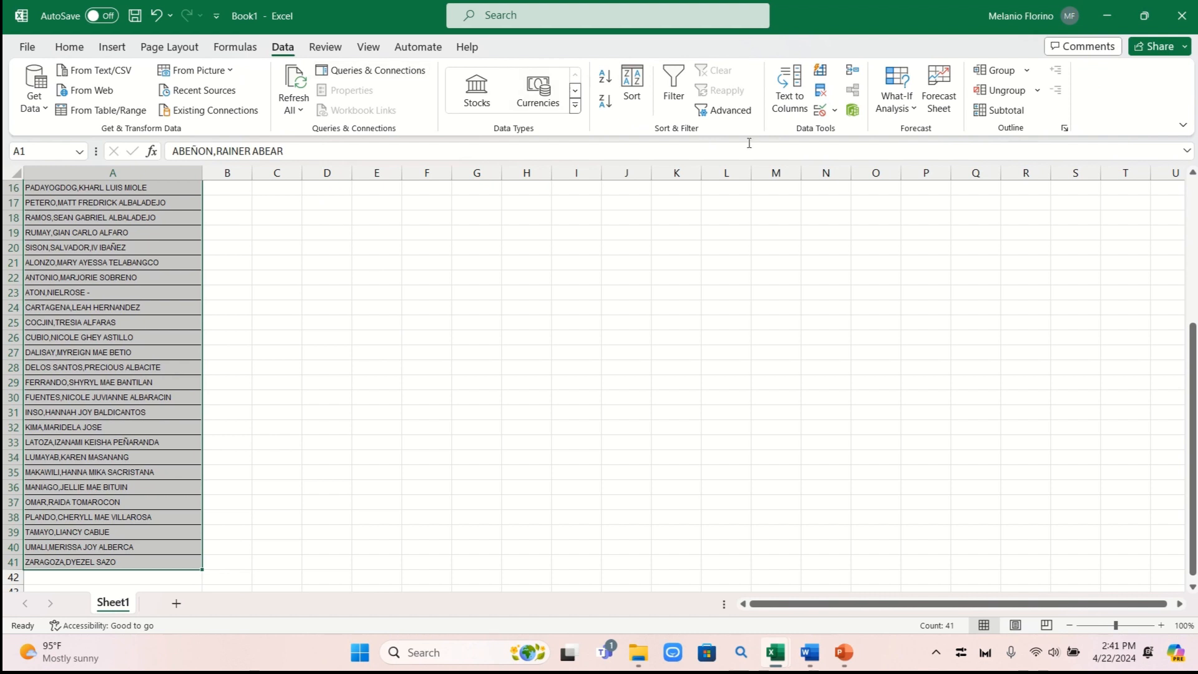
click(791, 100)
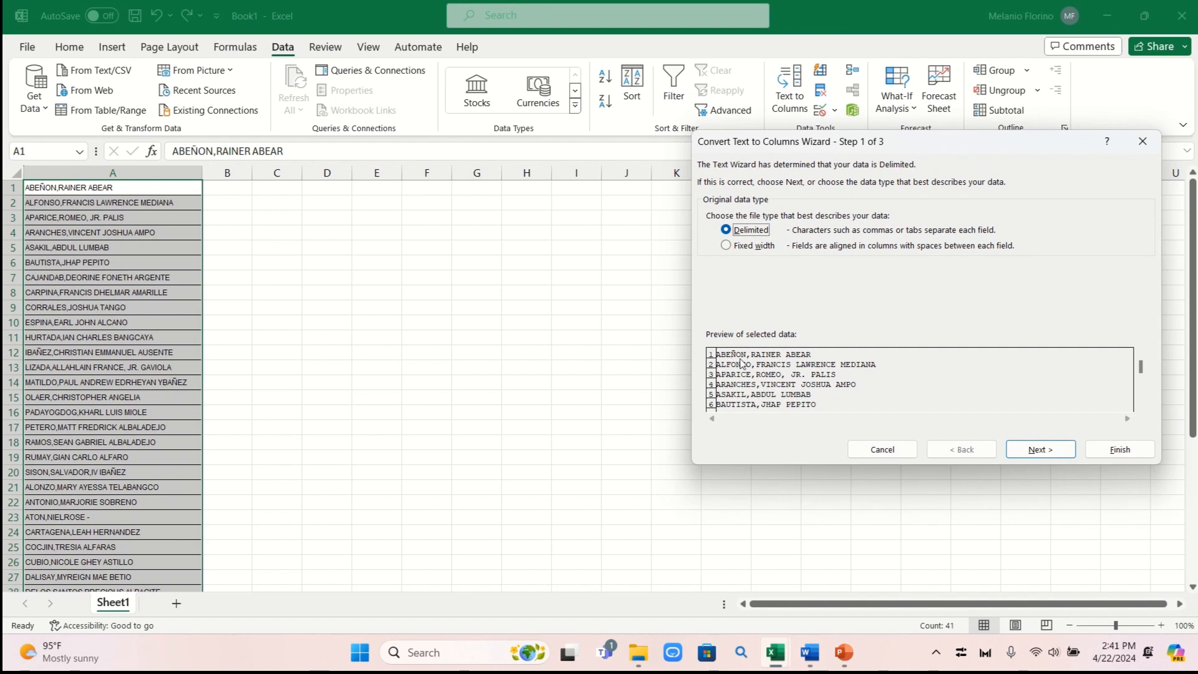
click(1040, 450)
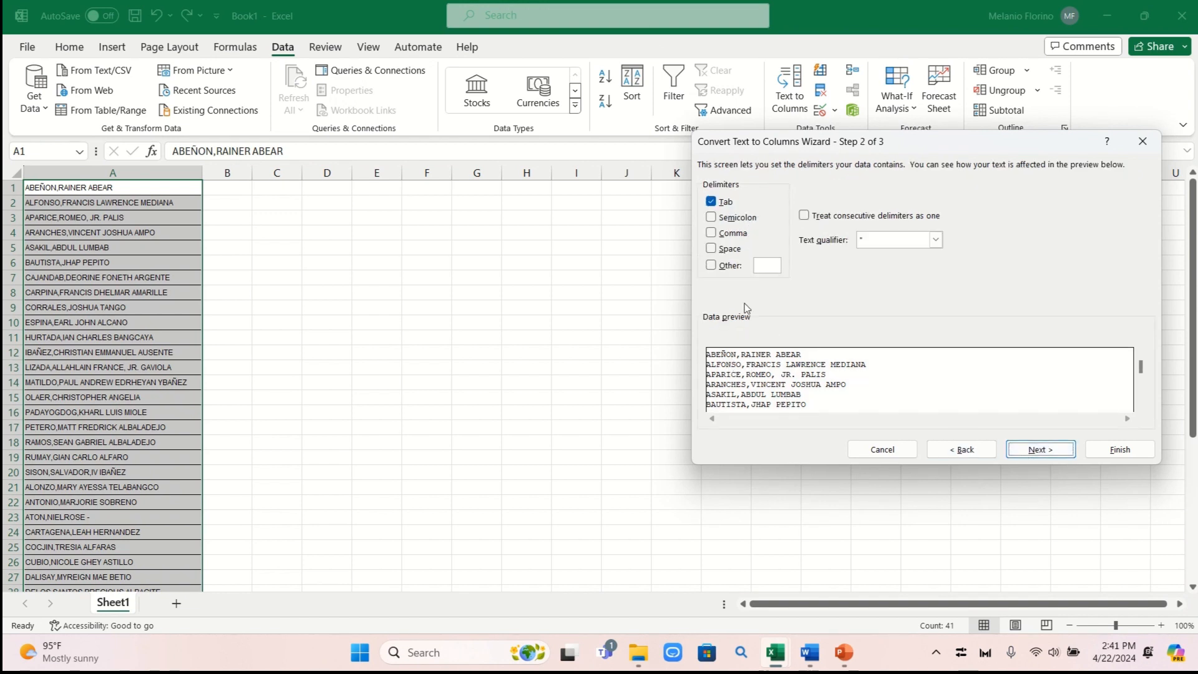
click(712, 233)
click(711, 249)
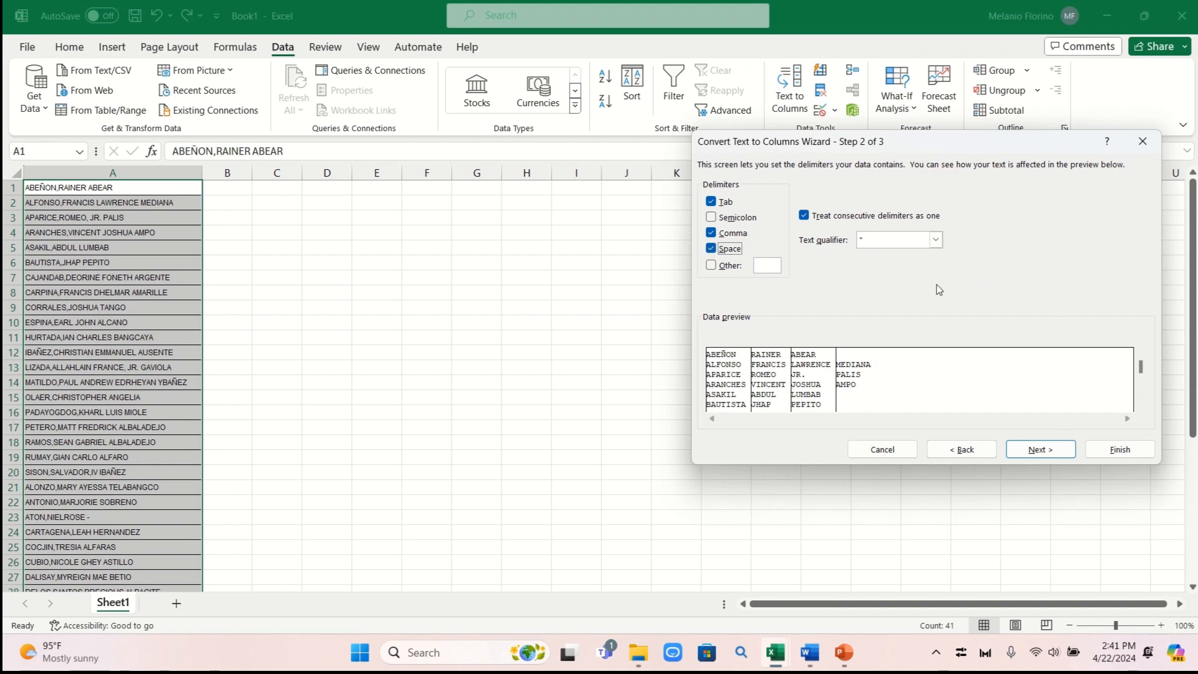
click(935, 240)
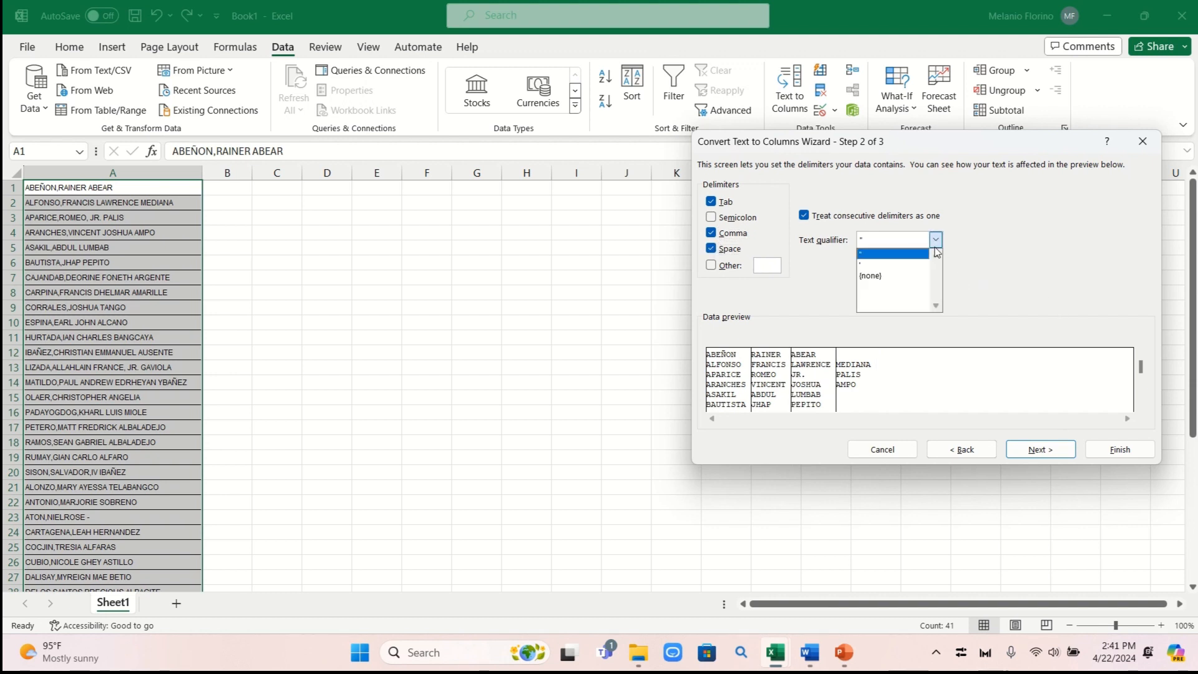
click(896, 276)
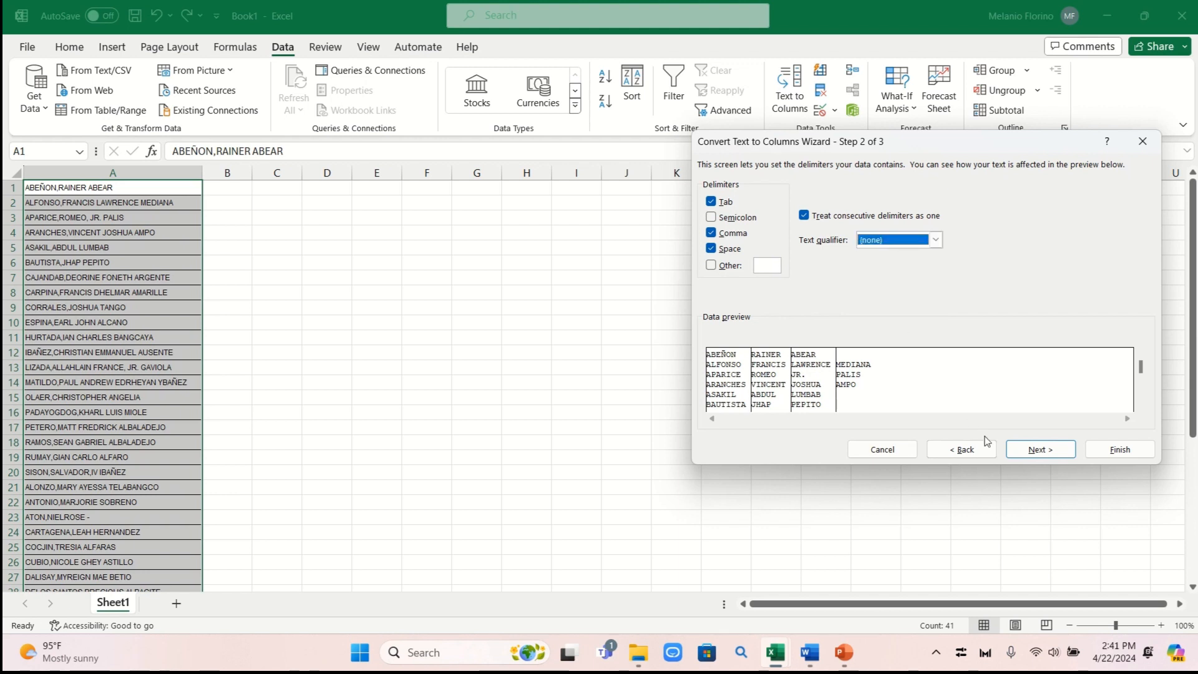
click(1053, 452)
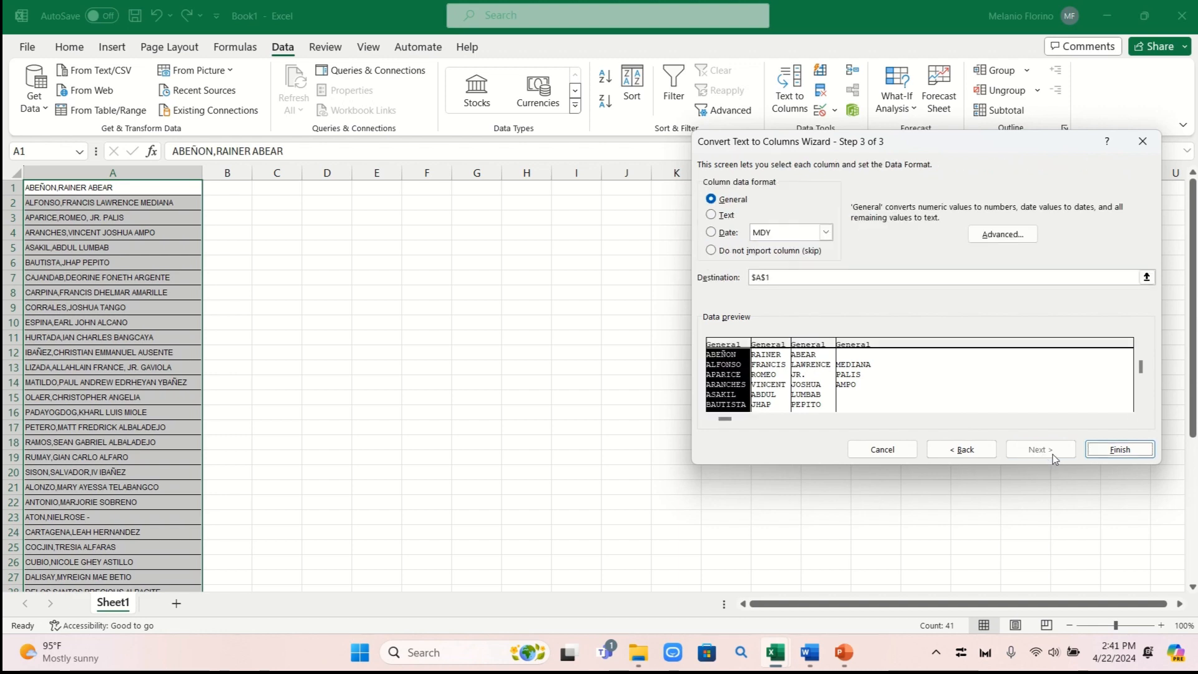
click(1120, 450)
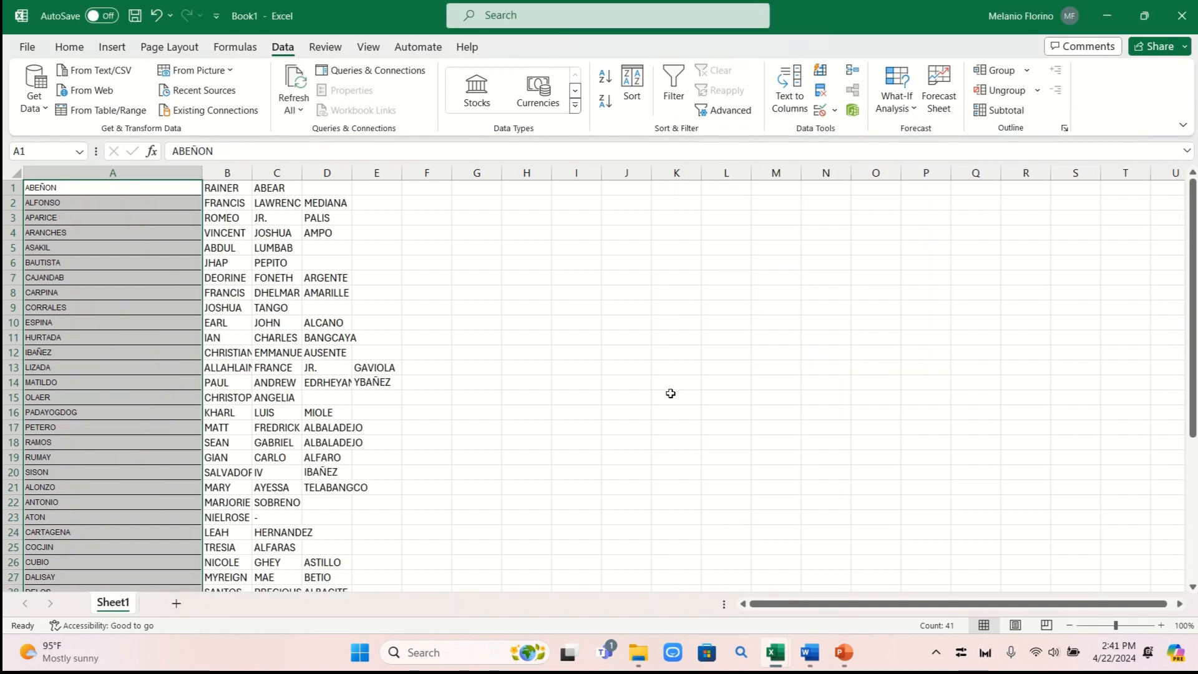
click(313, 251)
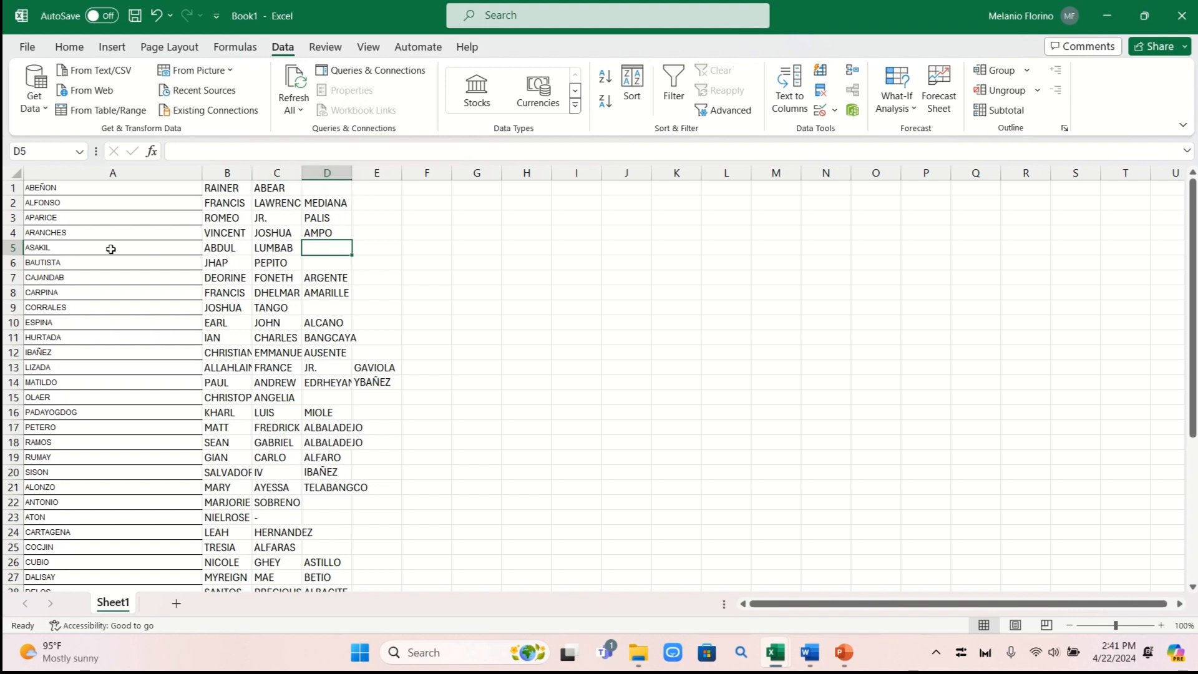
drag(38, 191, 376, 506)
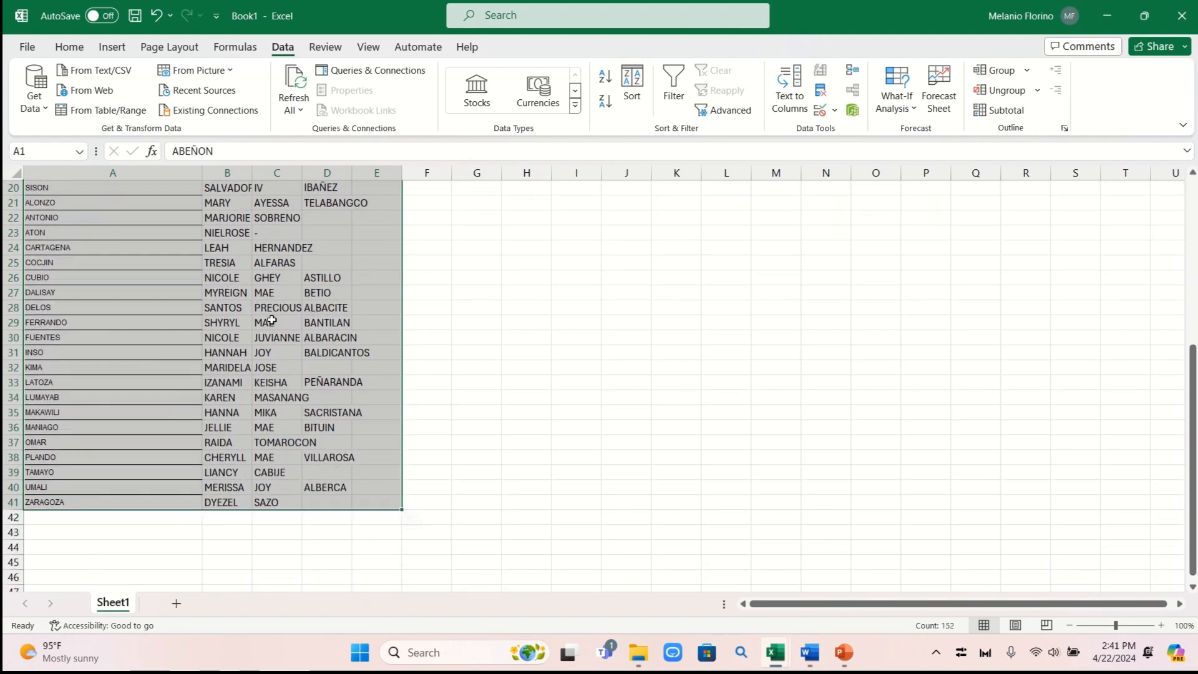
scroll(76, 263, up, 6)
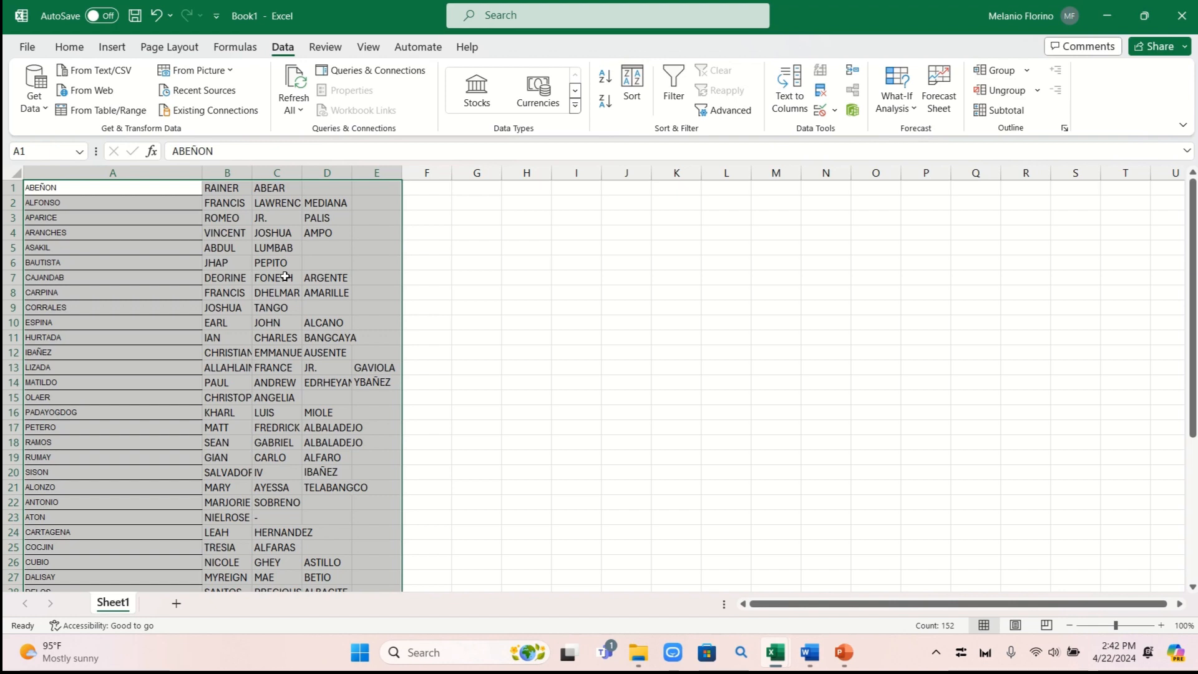
AutoFit the widths of columns A to E with Alt+H, O, I, then reselect A1:E41
key(alt+h)
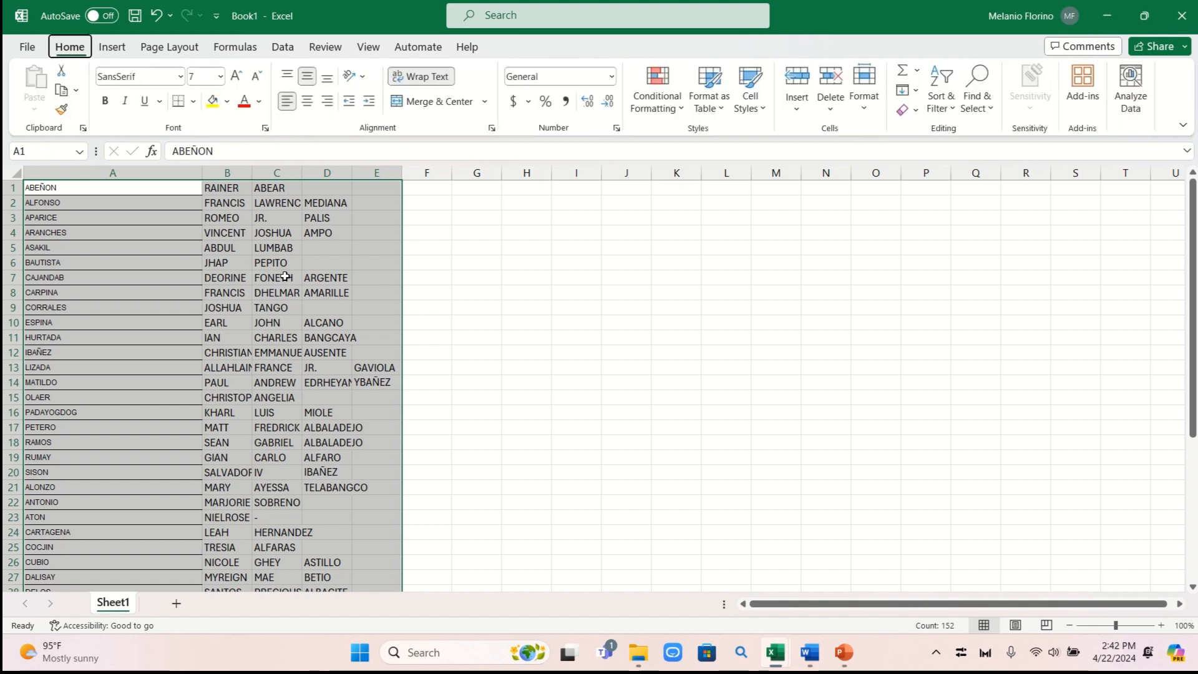
key(o)
key(i)
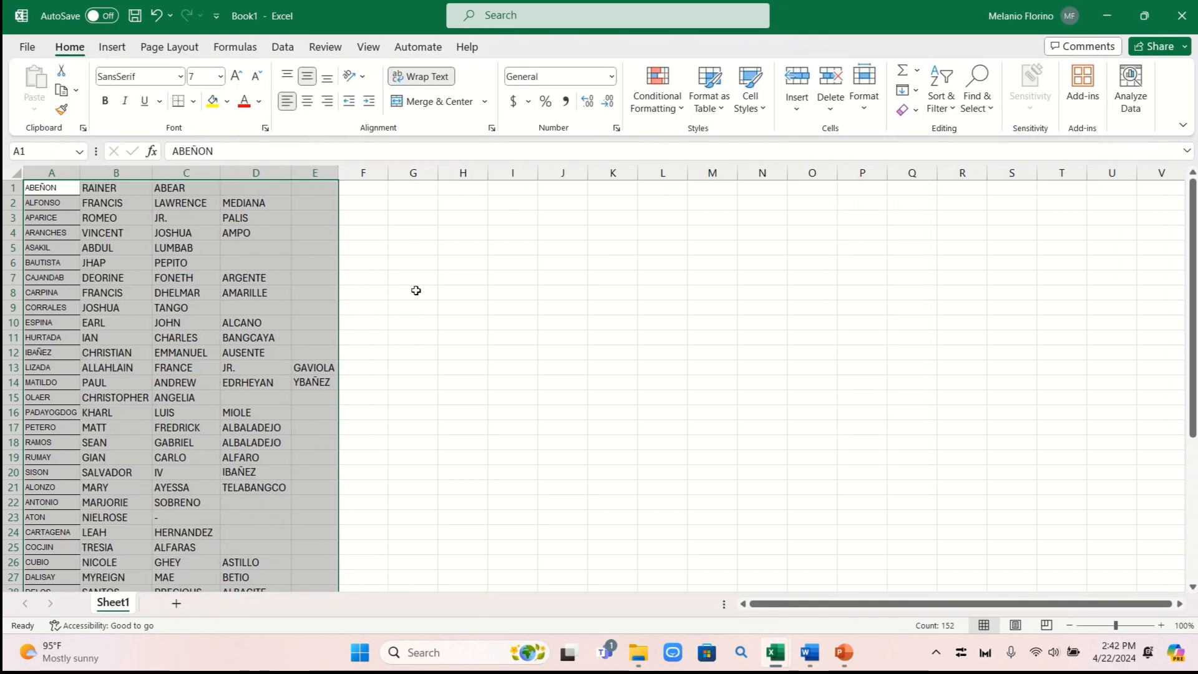
click(461, 308)
drag(28, 187, 319, 559)
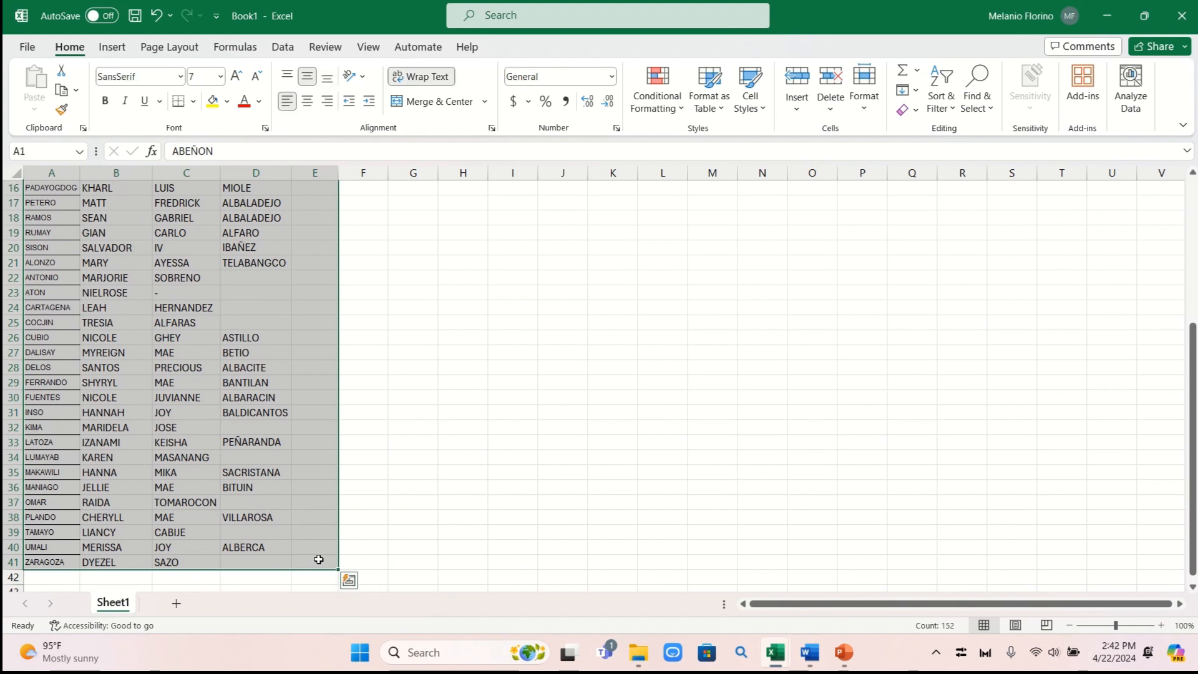
key(alt)
key(h)
key(o)
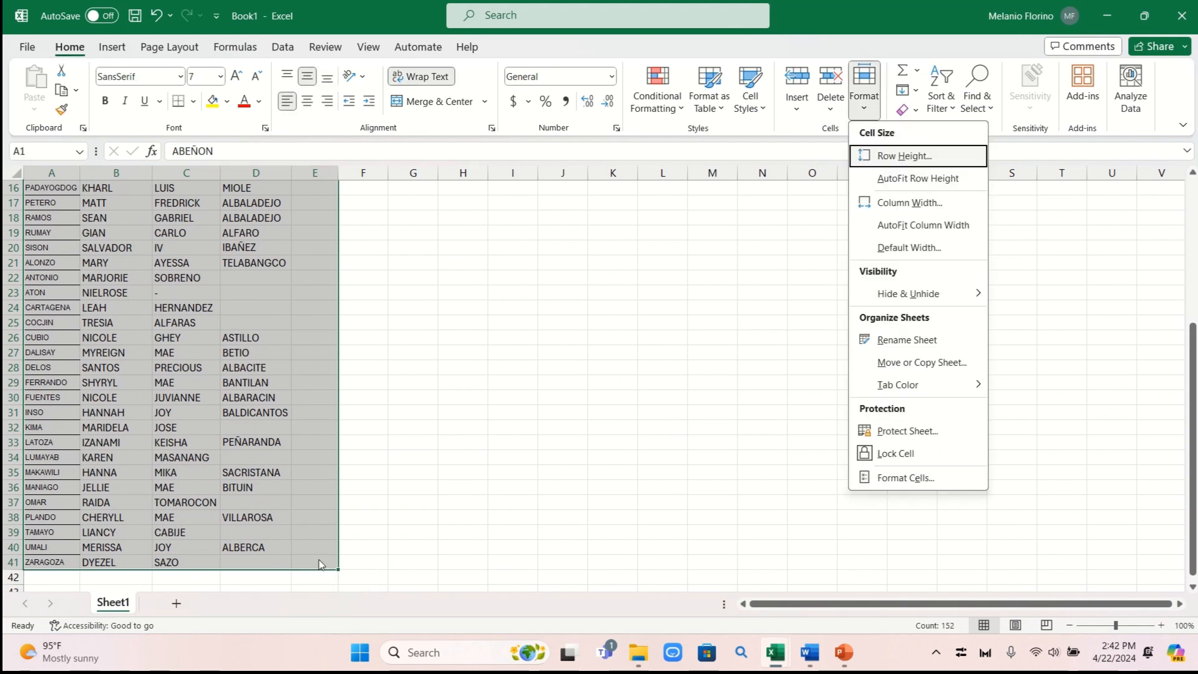
key(i)
click(502, 474)
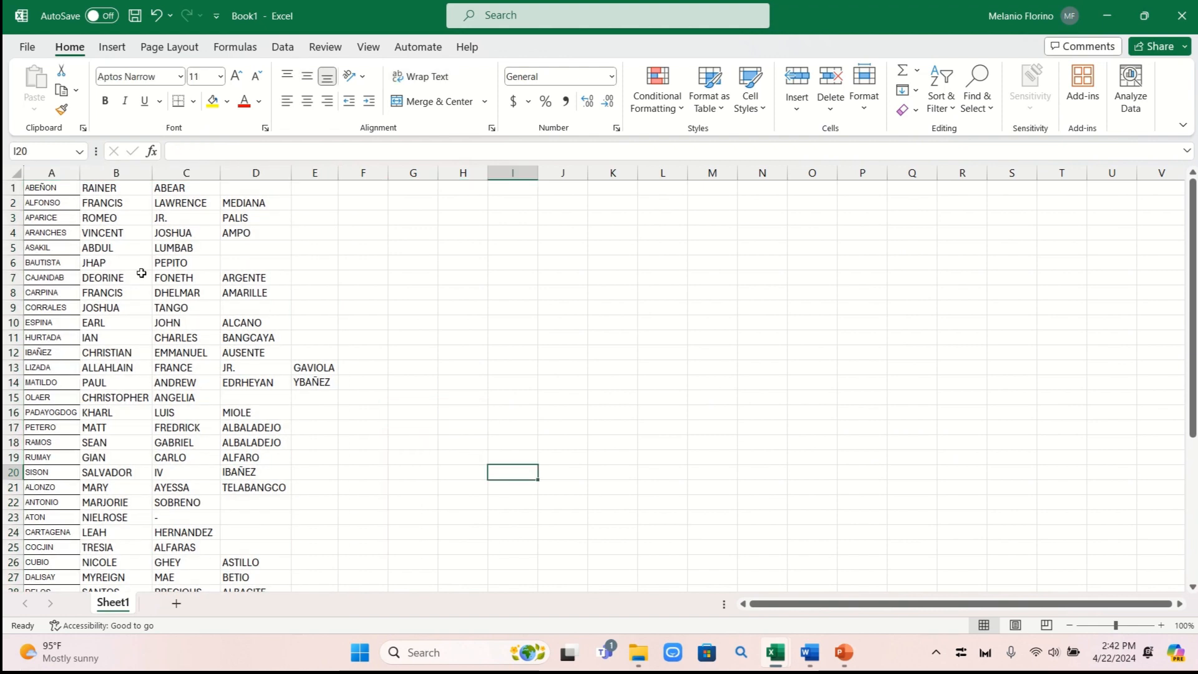
drag(40, 189, 324, 558)
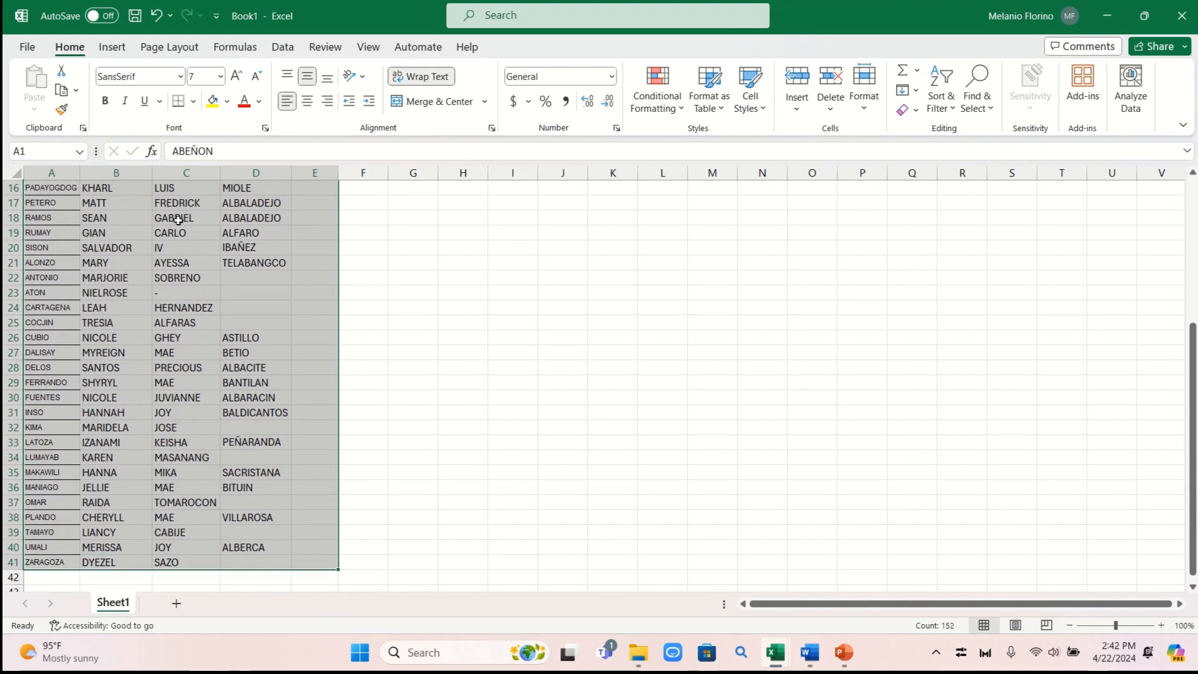
Format the student name data as Times New Roman, size 12
click(181, 76)
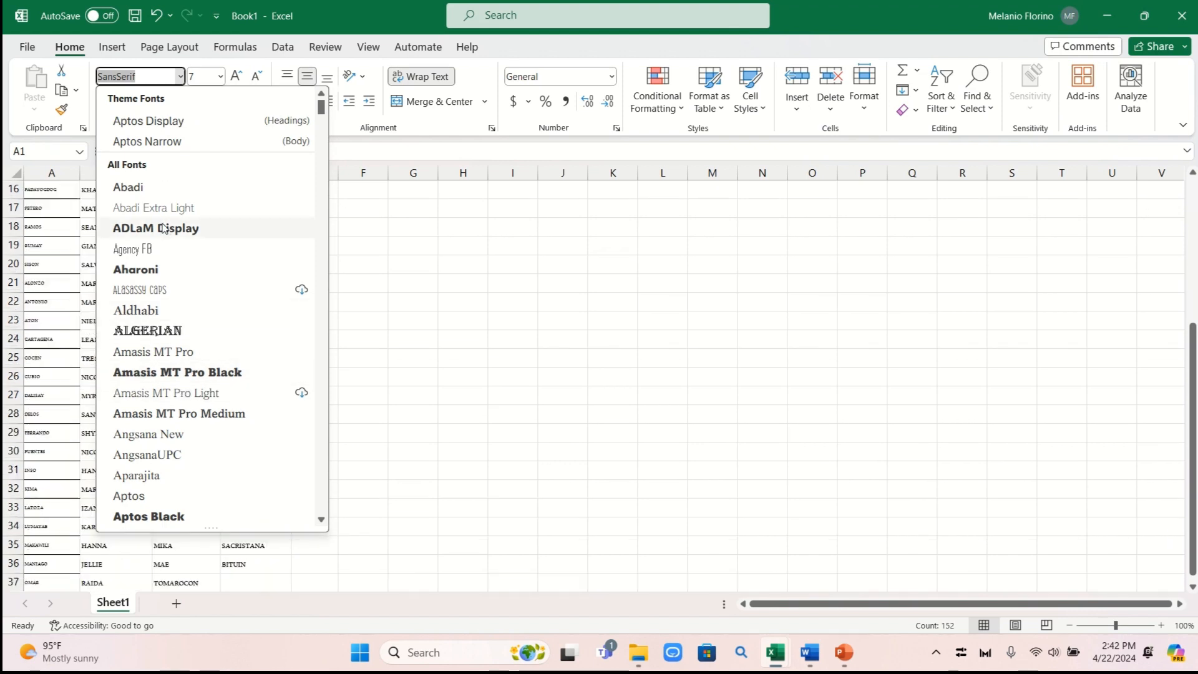
scroll(202, 284, down, 5)
scroll(202, 284, down, 5)
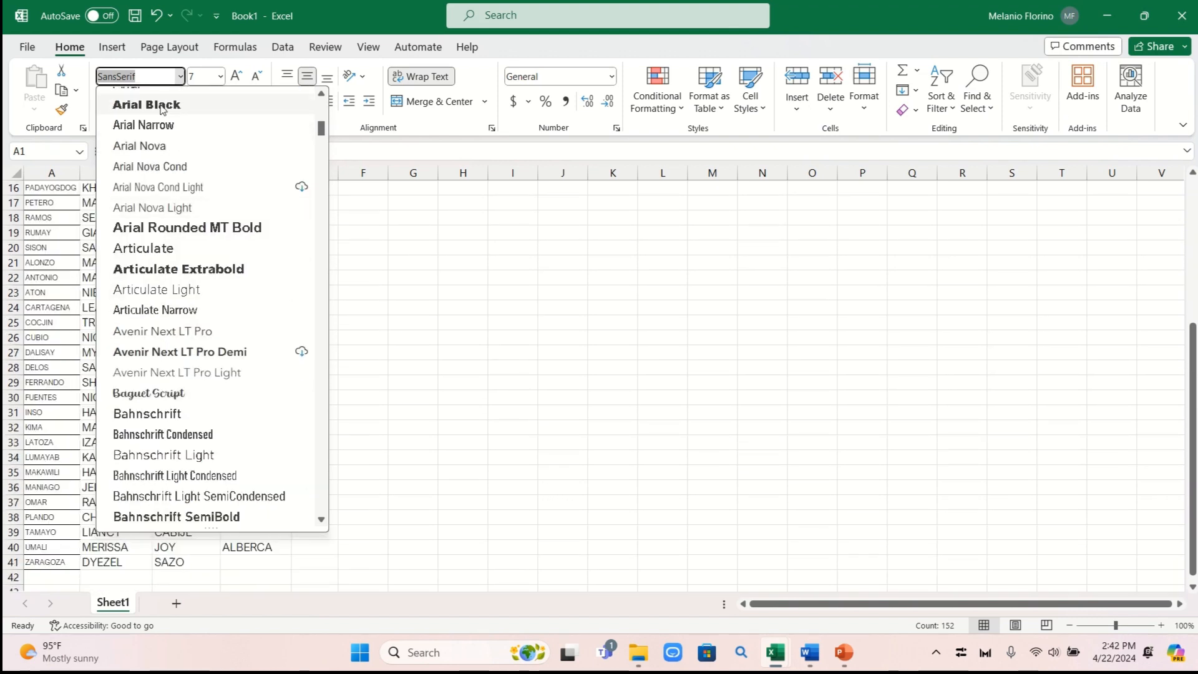
text(Times New Roman)
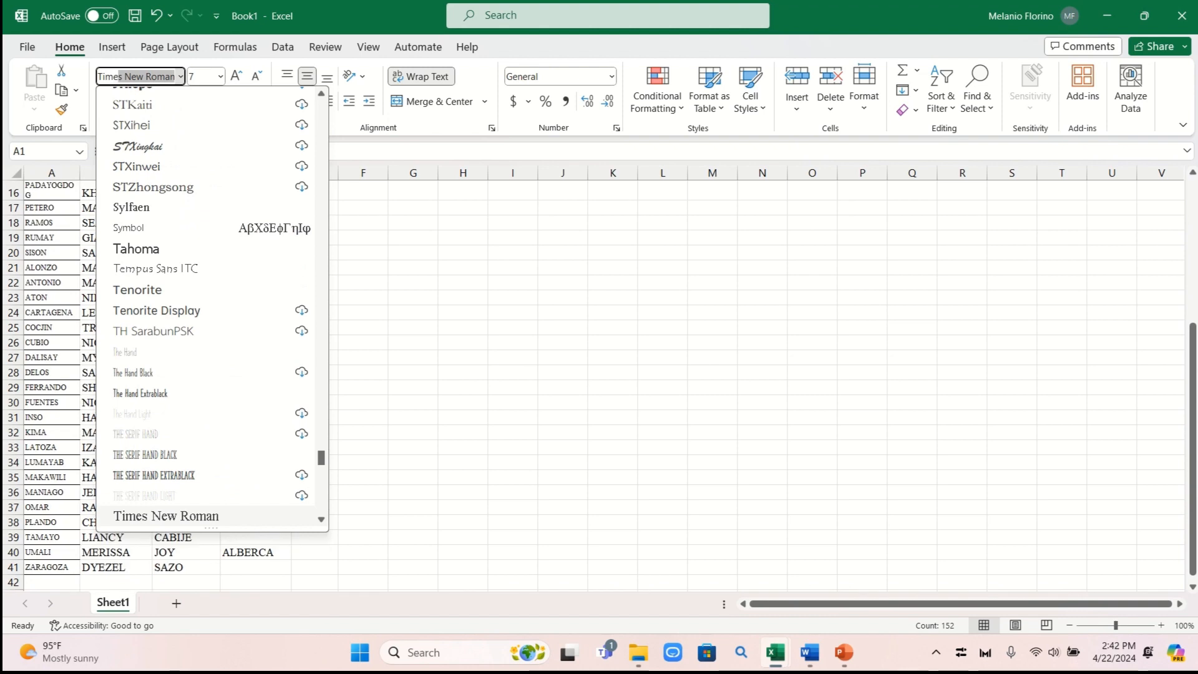
key(Return)
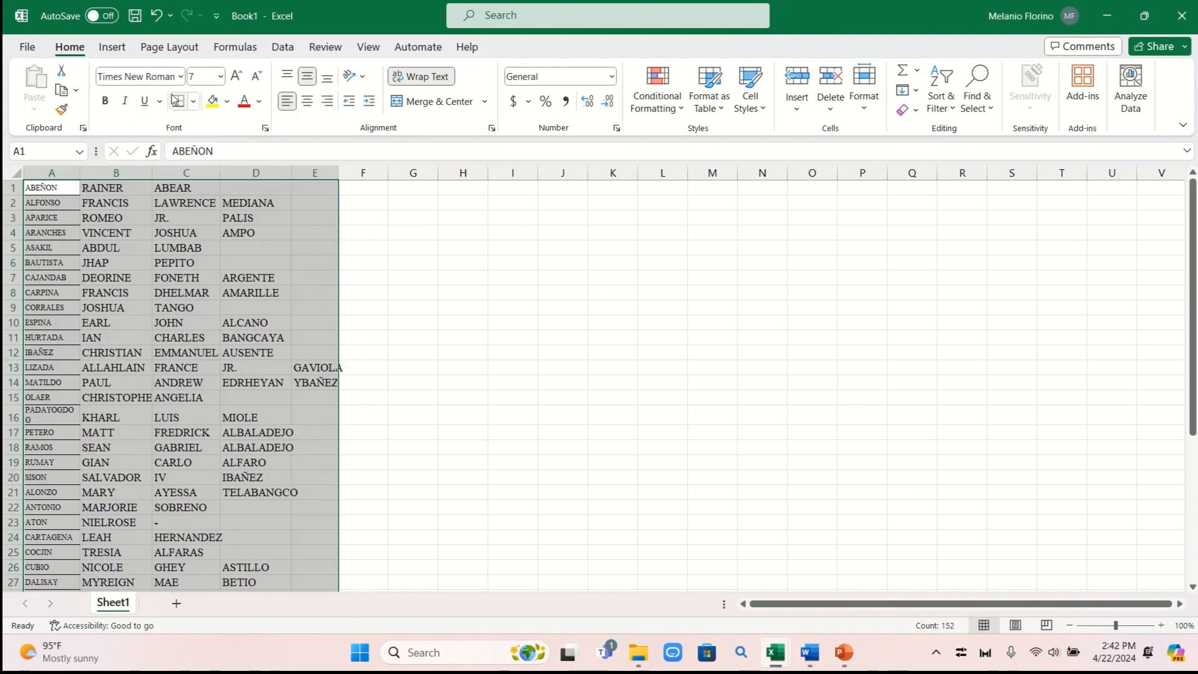
click(221, 76)
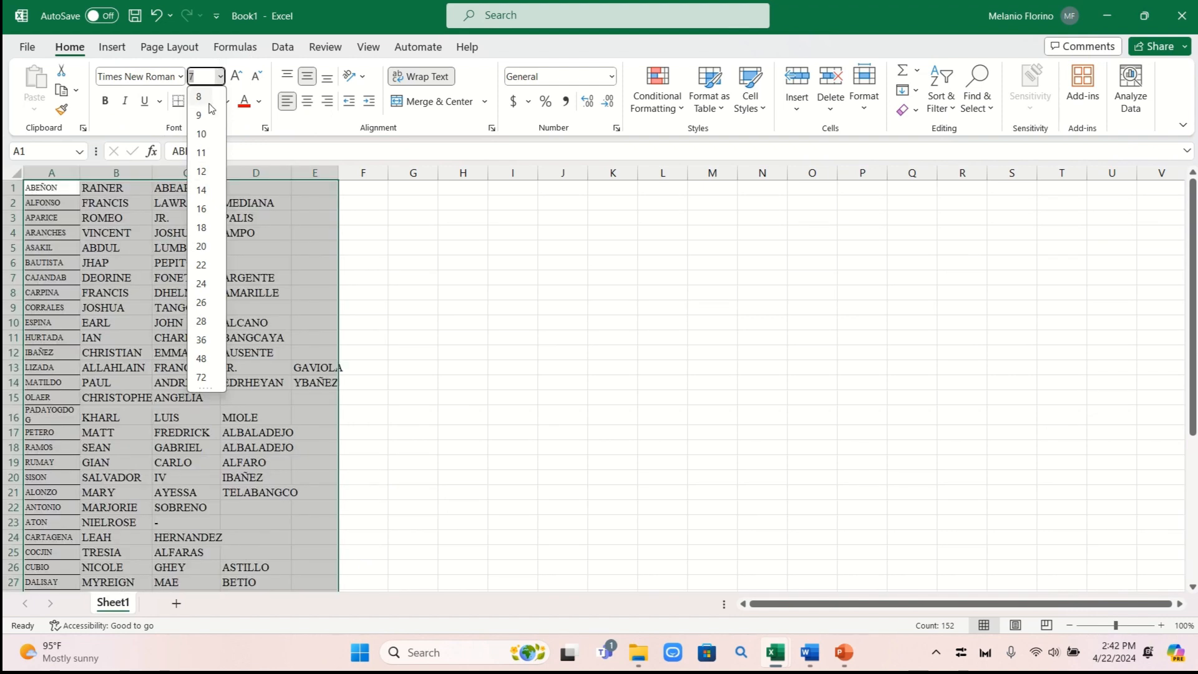
click(204, 173)
click(400, 284)
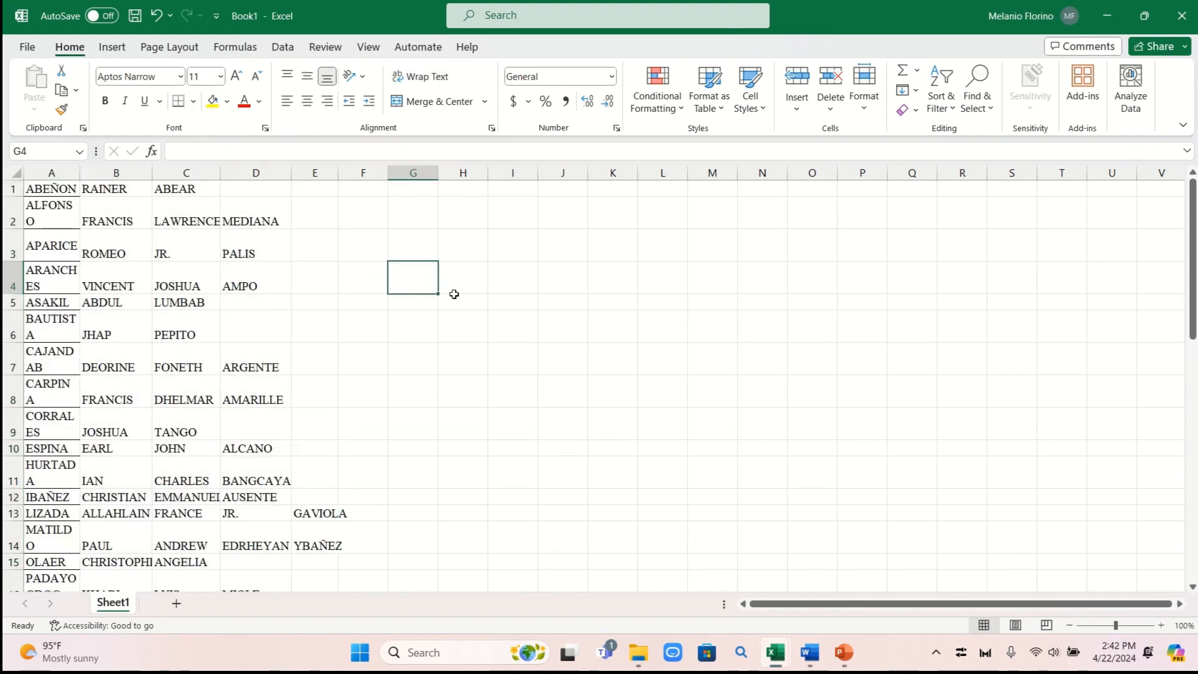
click(51, 187)
click(154, 250)
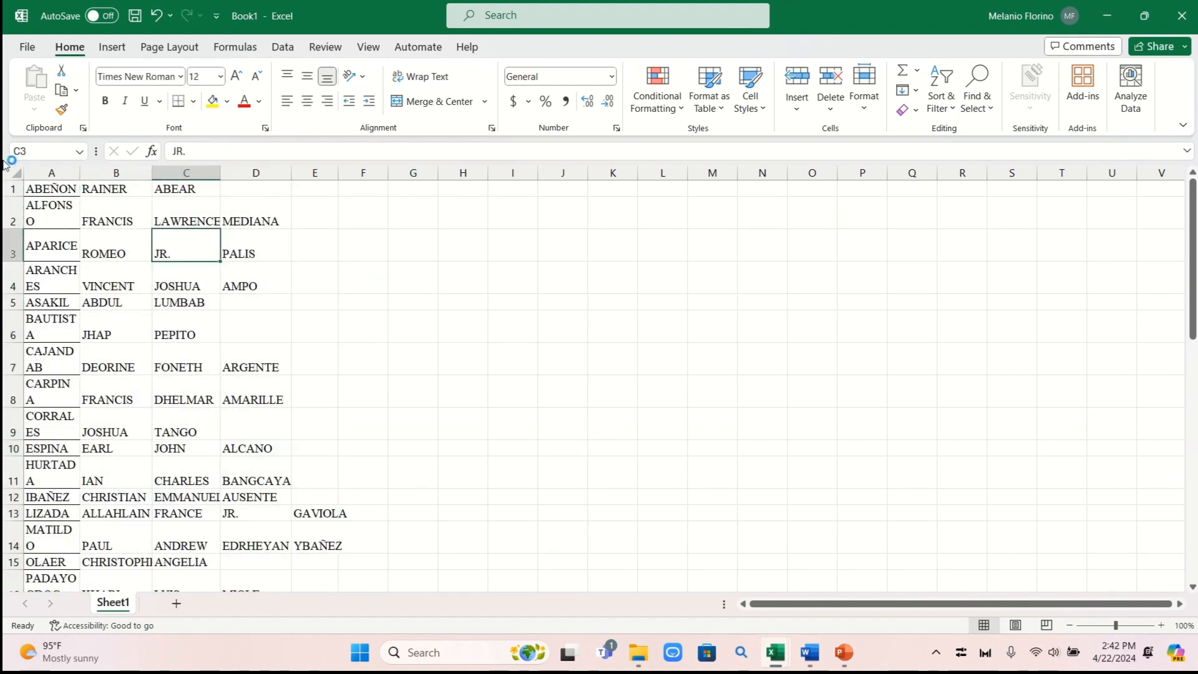
AutoFit the name columns and widen column A to 12.67 so surnames fit
drag(35, 192, 324, 521)
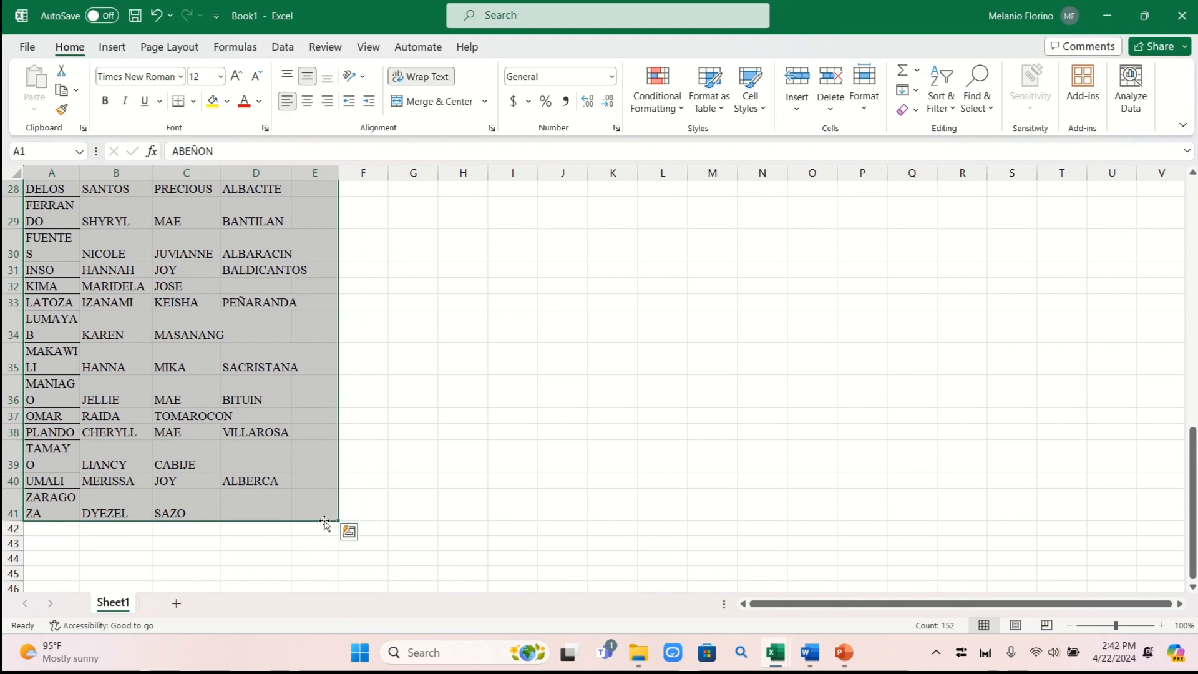
key(alt+h)
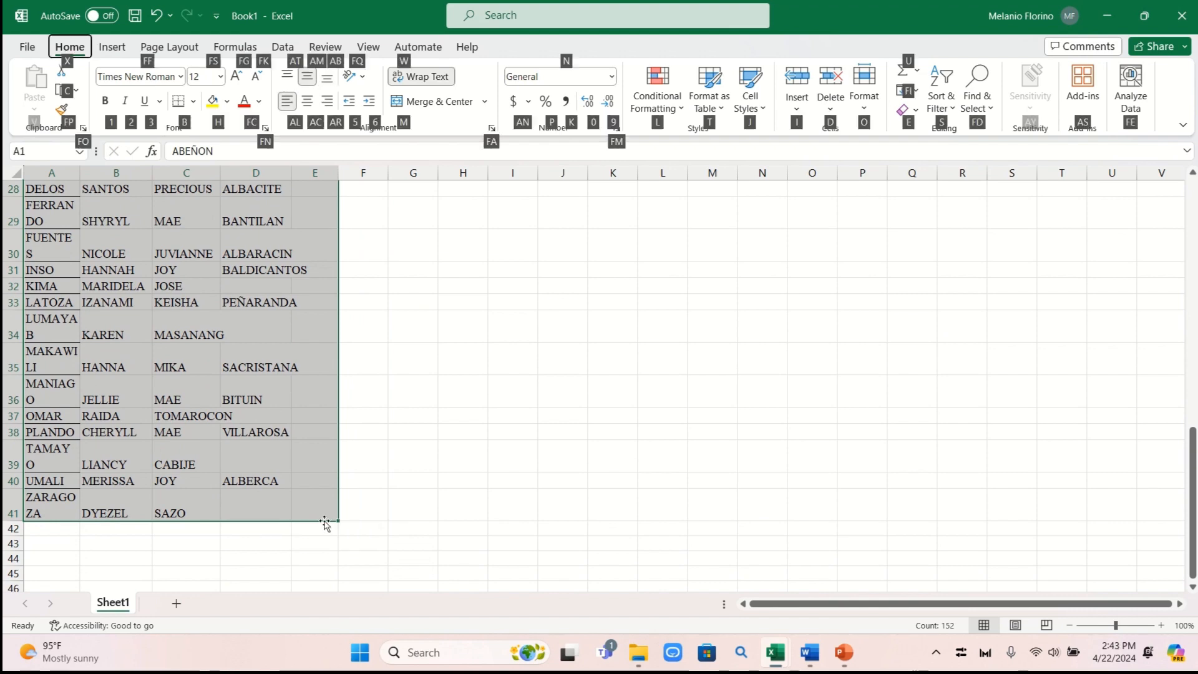
key(o)
key(i)
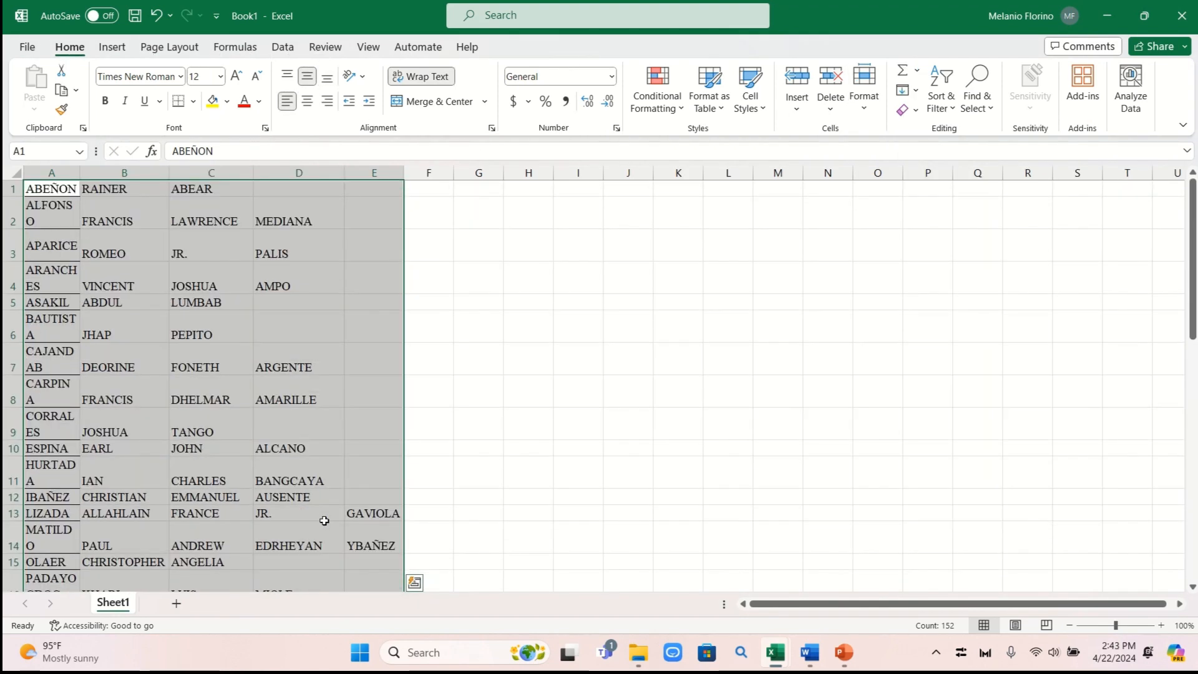
click(456, 469)
drag(78, 172, 100, 172)
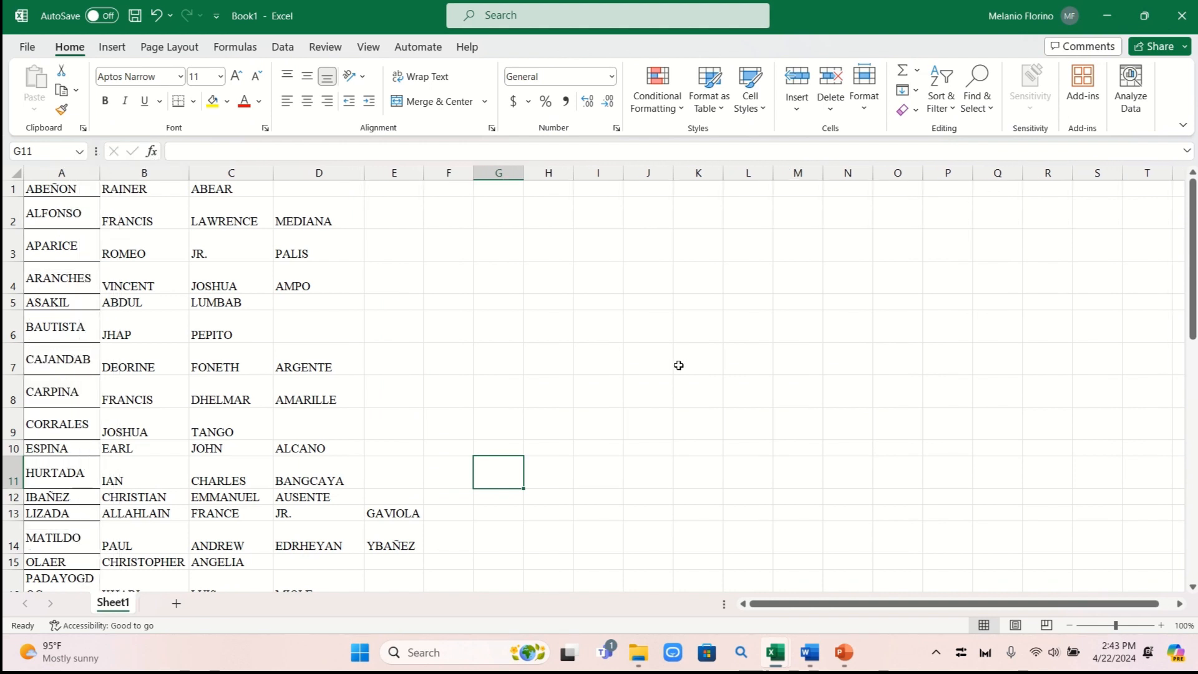
Insert a blank row 1 and enter the headings Family Name in A1 and First Name in B1
right_click(10, 188)
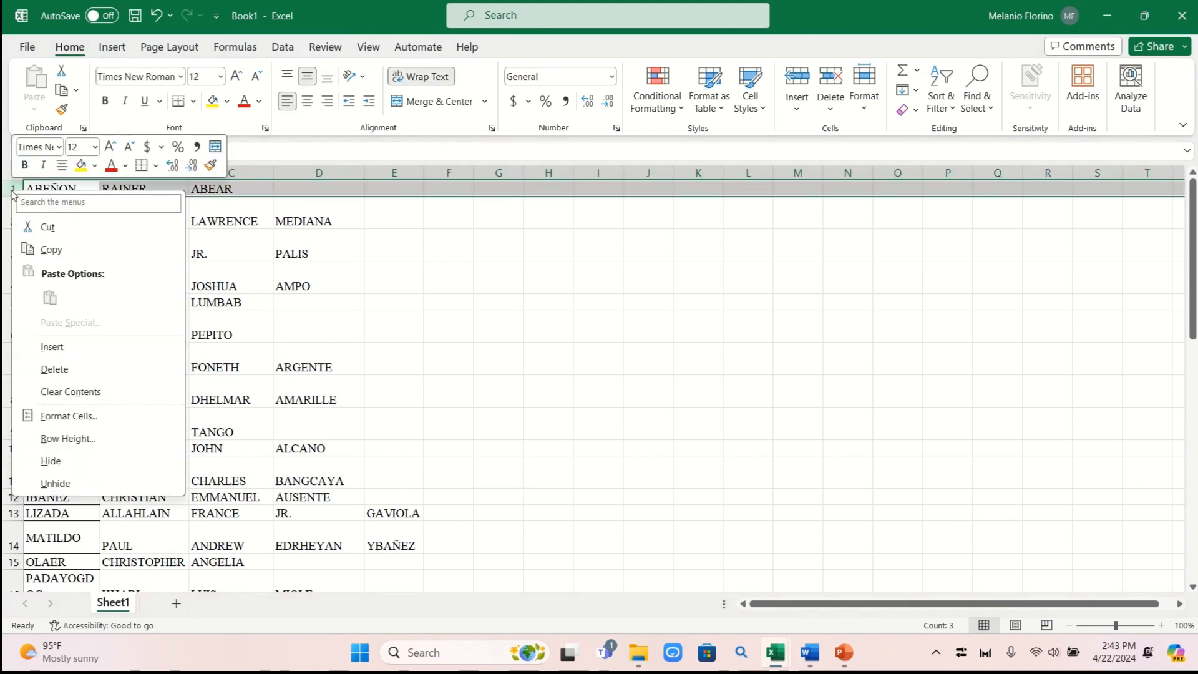
click(64, 348)
click(702, 372)
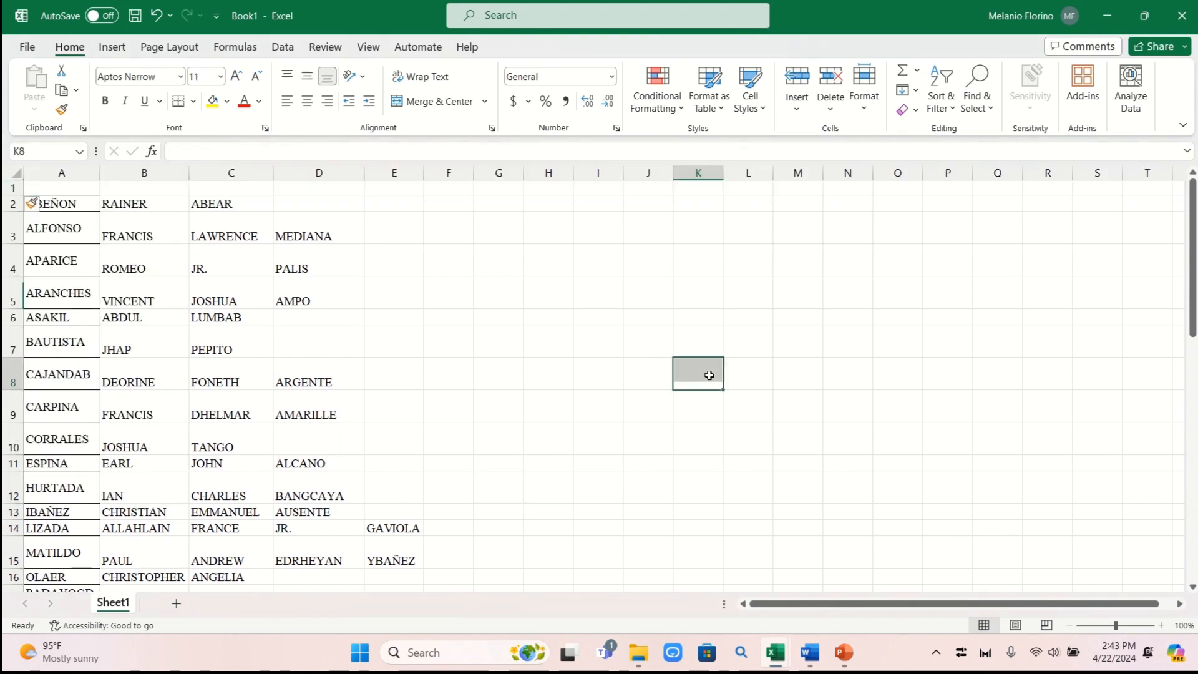
click(87, 189)
text(Family)
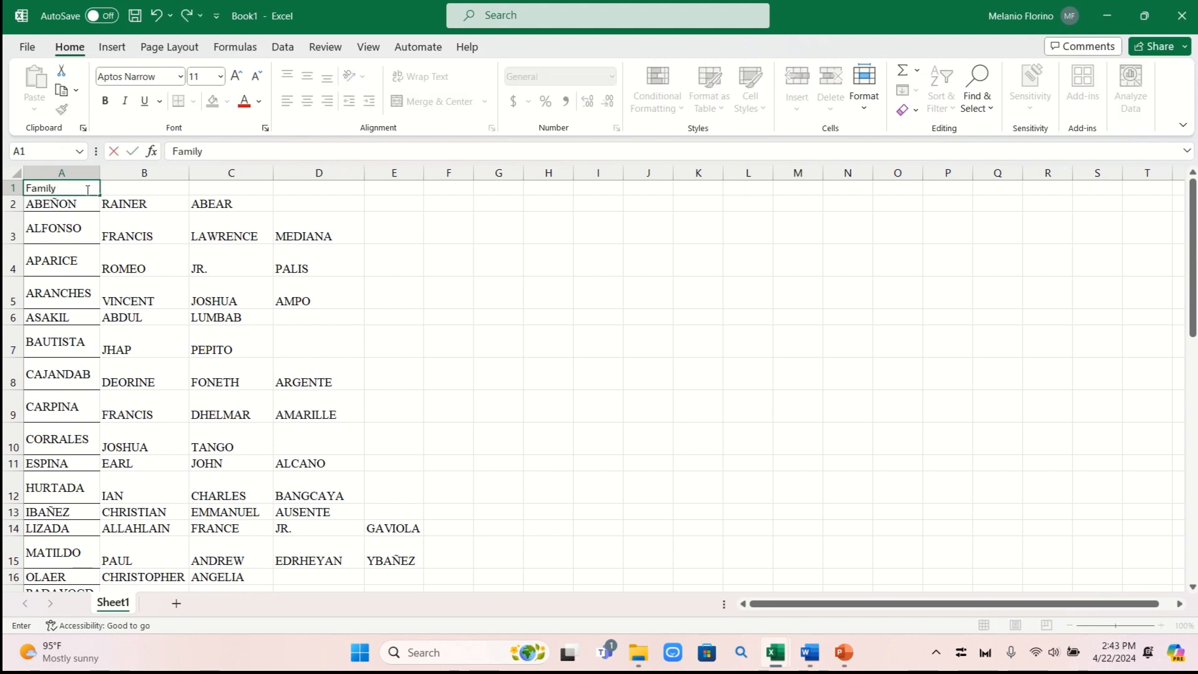
text( Name)
click(448, 341)
click(157, 189)
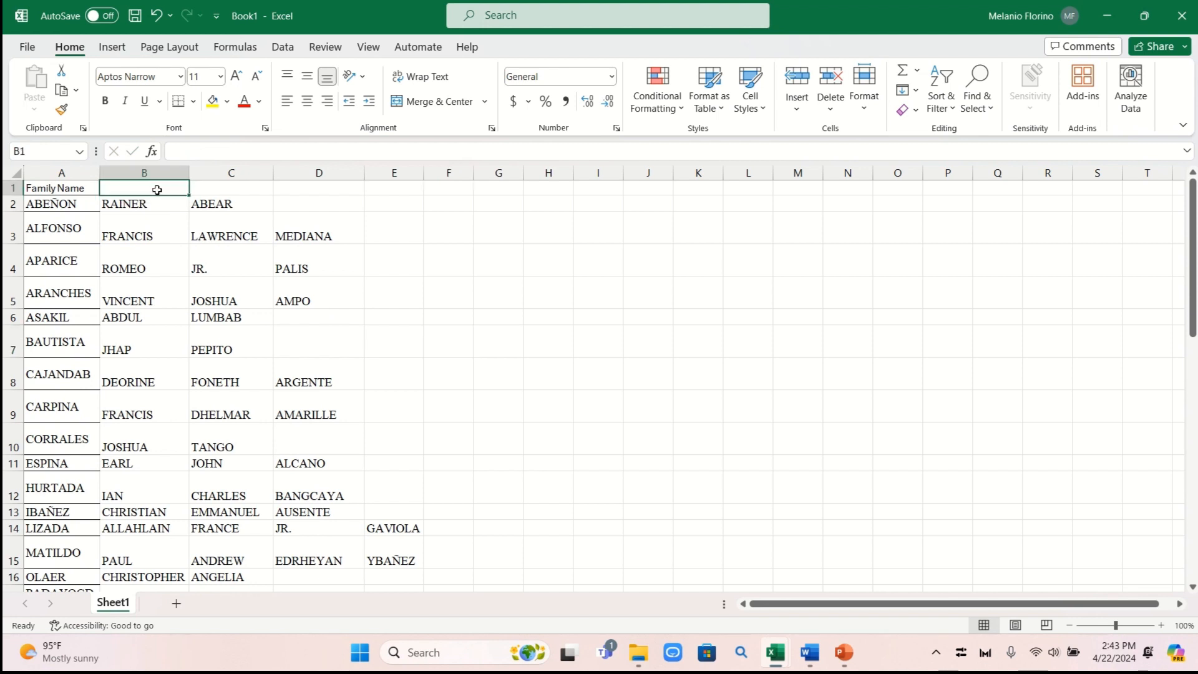
text(First)
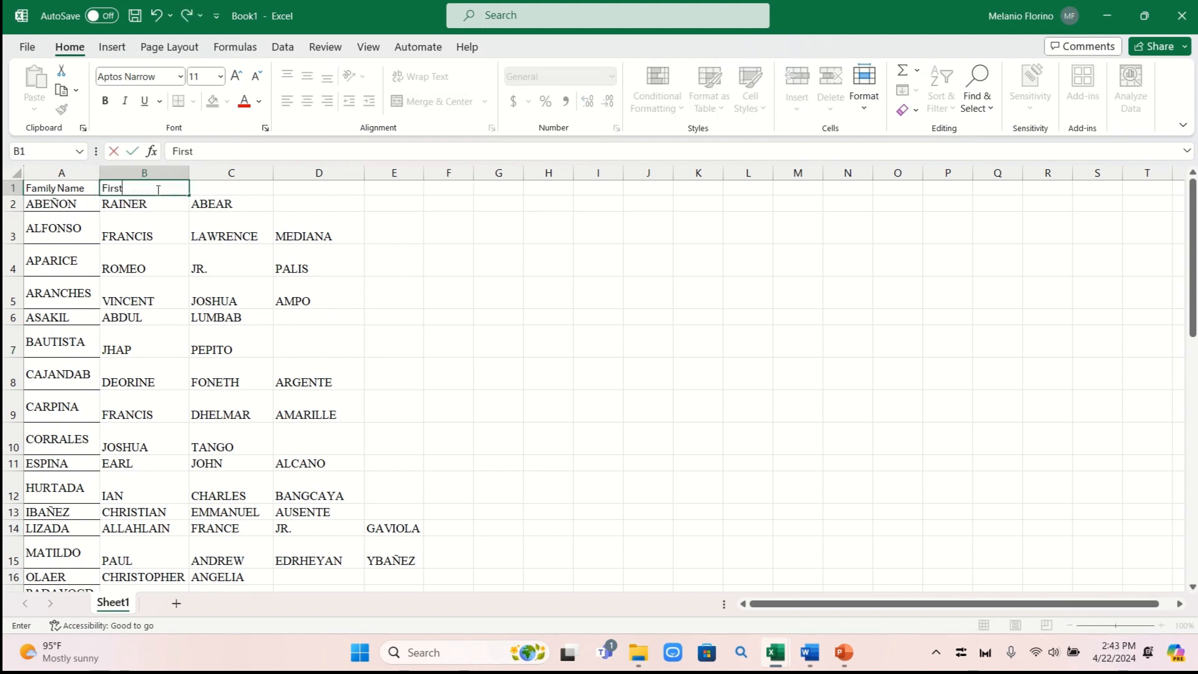
text( Name)
click(521, 375)
Enter Second Name, Third Name and Middle Name in C1:E1 and widen column E
click(226, 188)
text(Se)
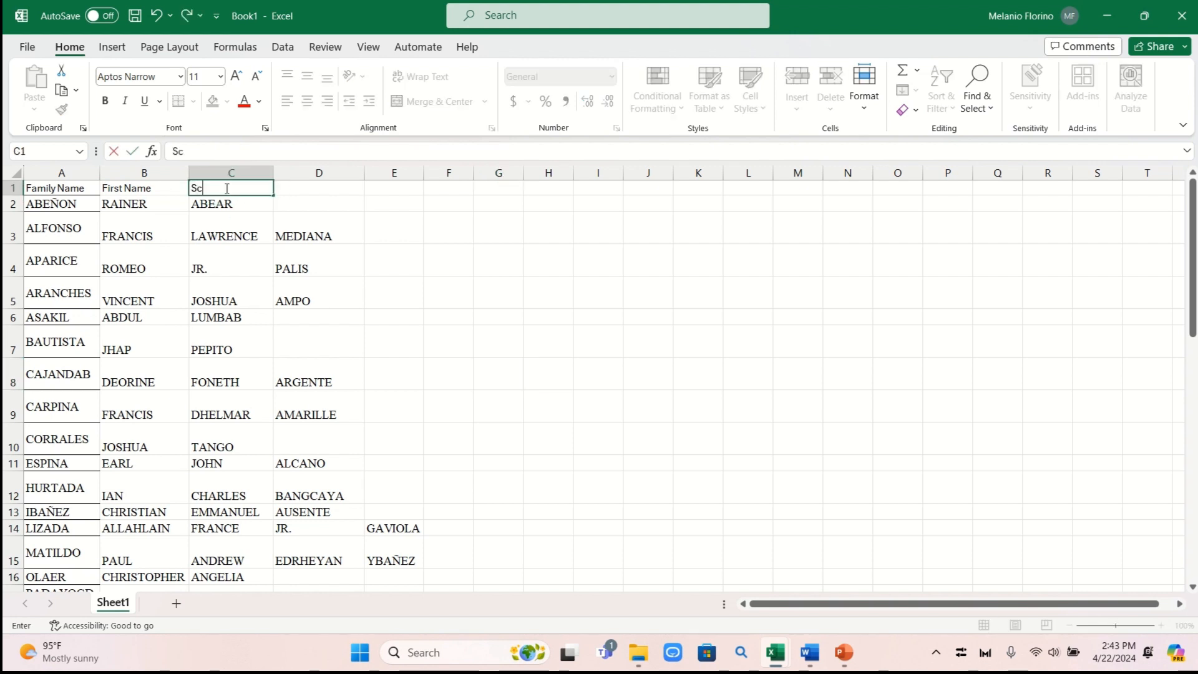
text(cond Name)
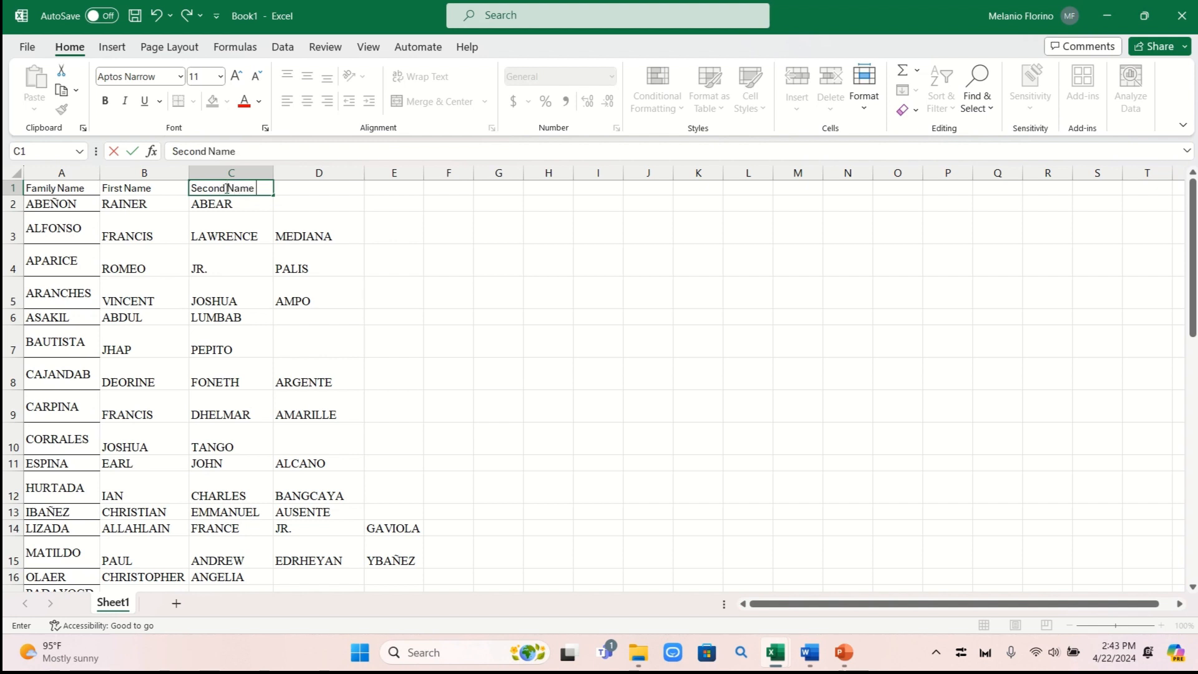
click(327, 194)
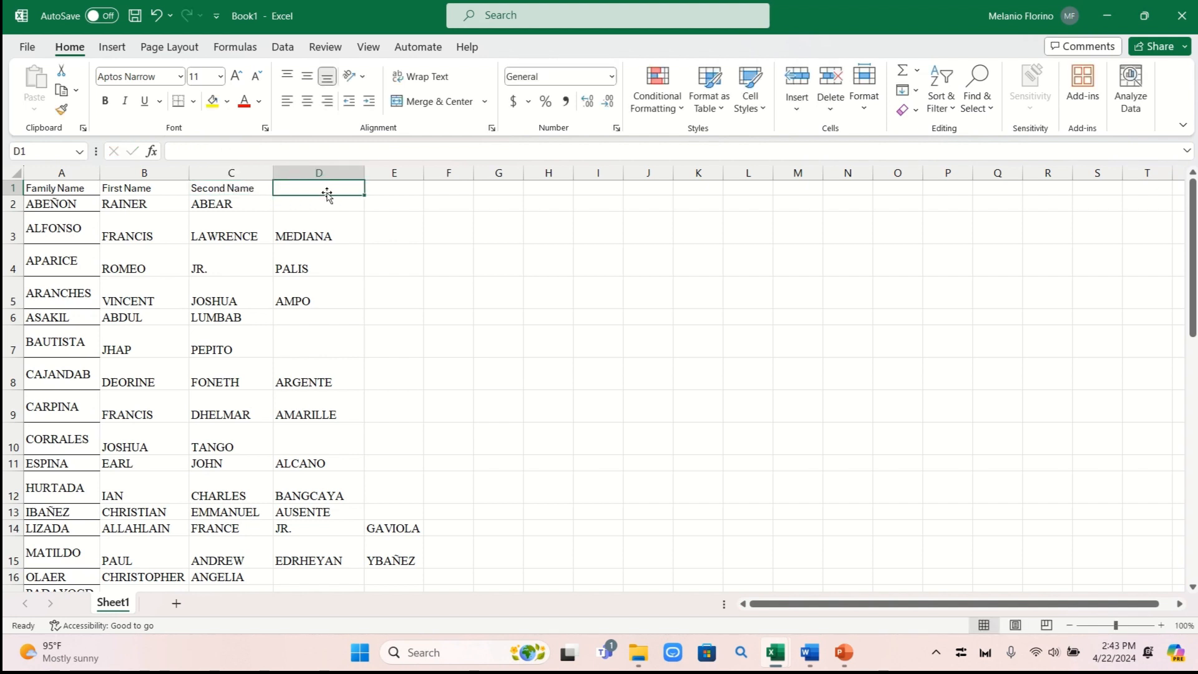
text(Middle Name)
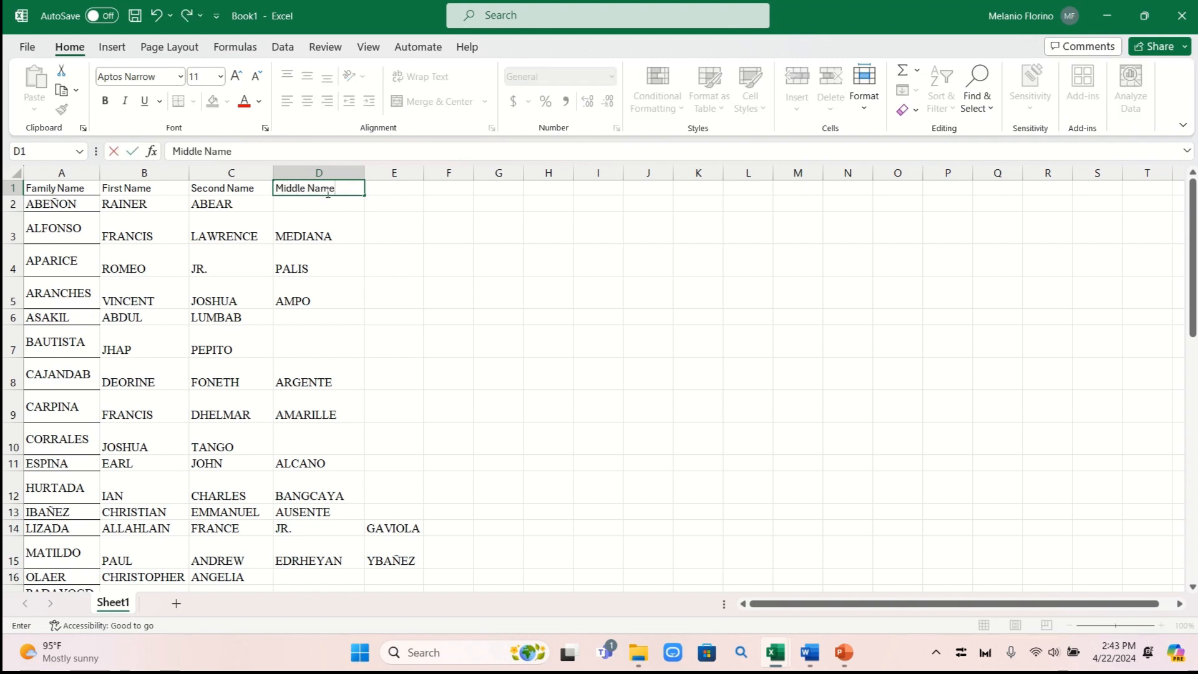
drag(492, 261, 602, 261)
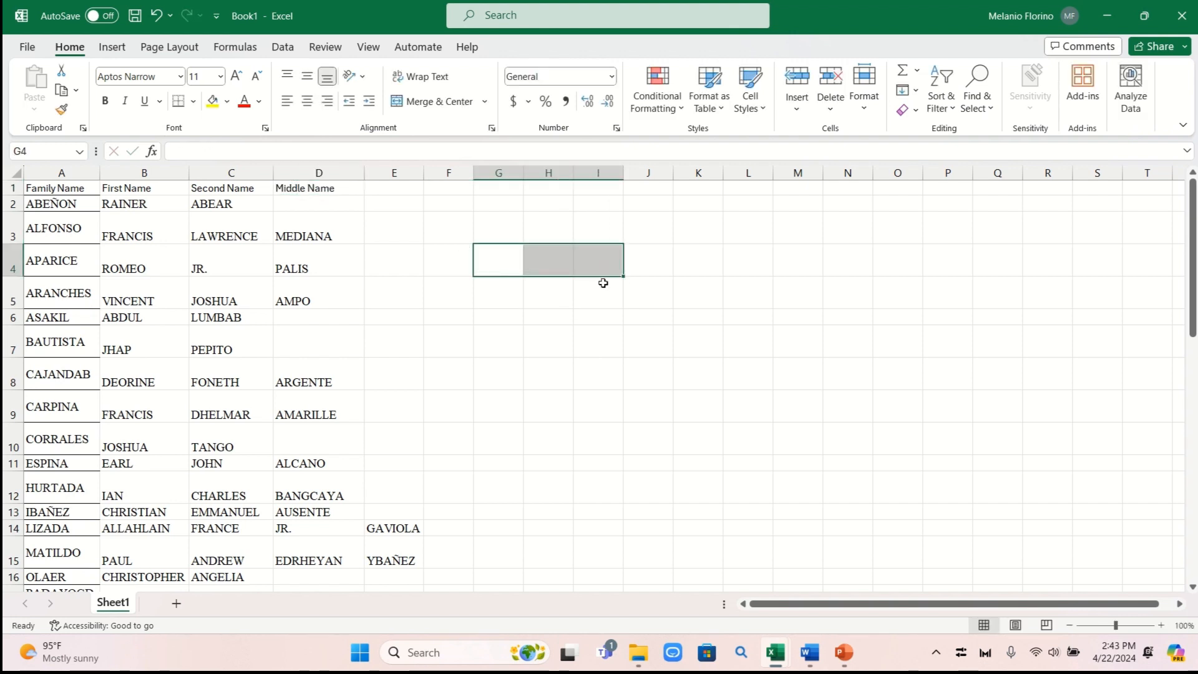
click(324, 186)
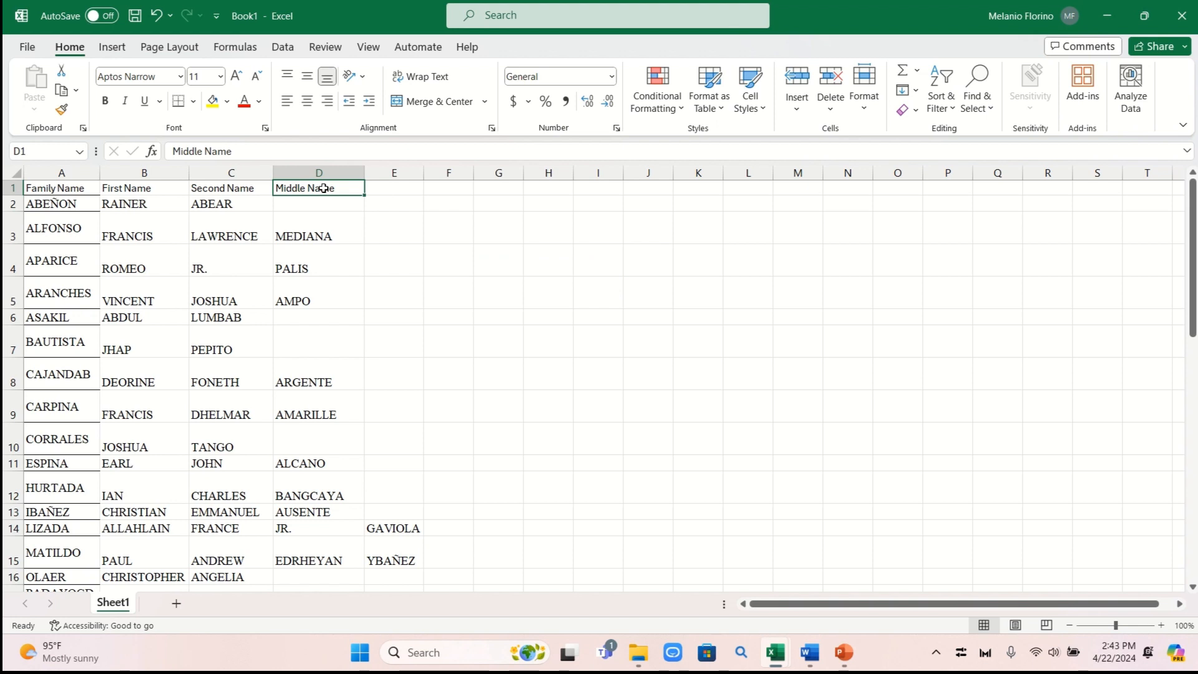
text(Th)
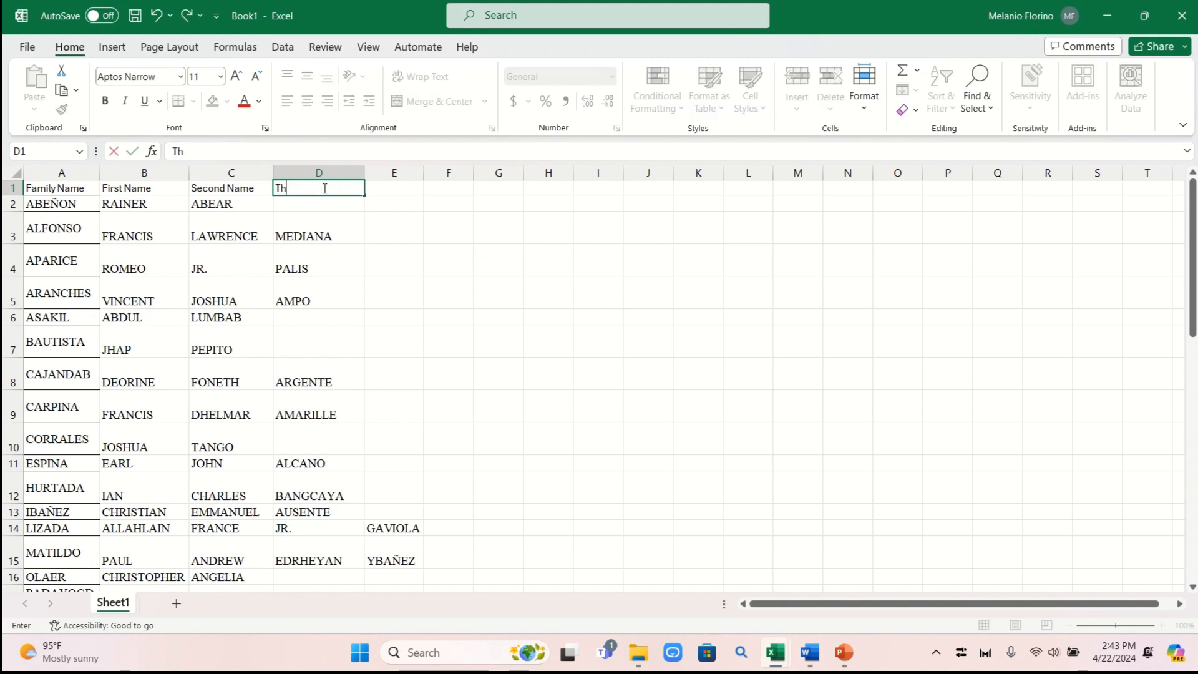
text(ird Name)
click(532, 259)
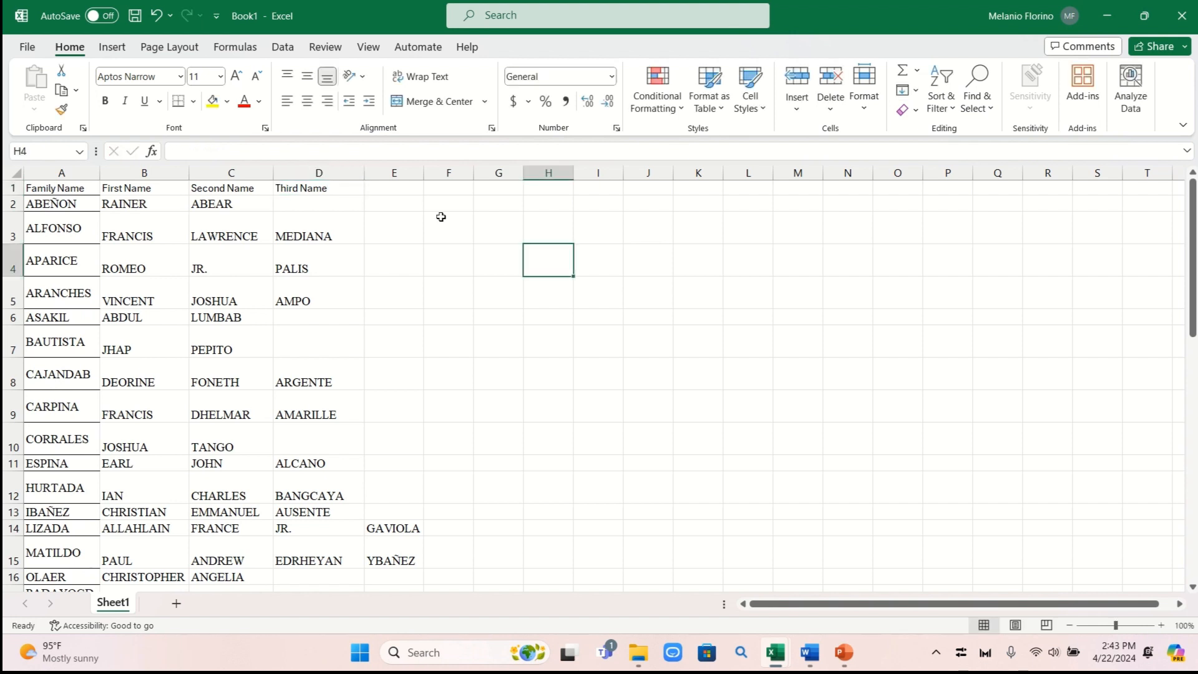
click(402, 191)
text(Middle )
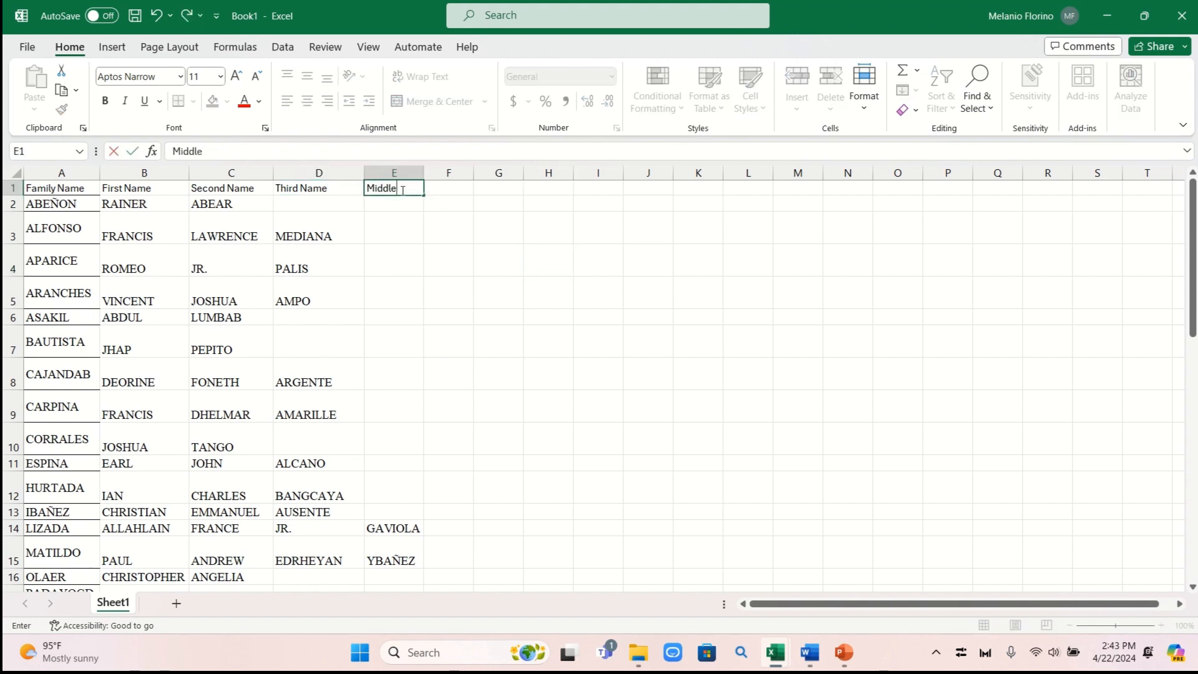
text(Name)
click(643, 275)
drag(426, 171, 458, 171)
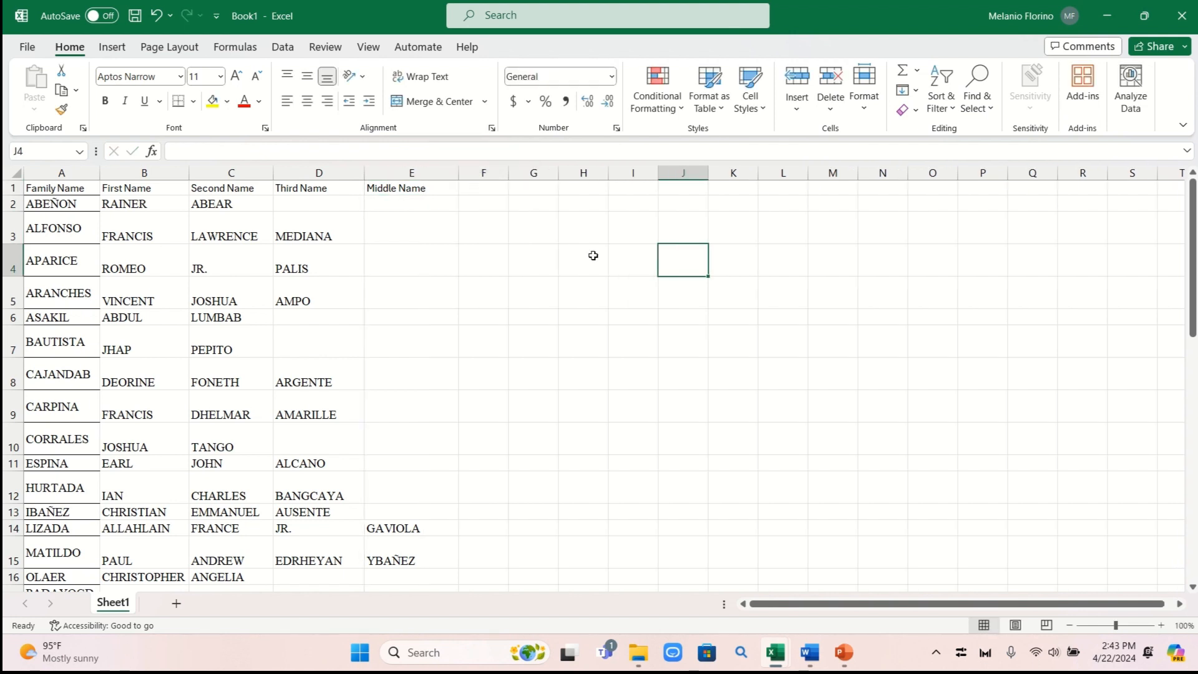
click(646, 268)
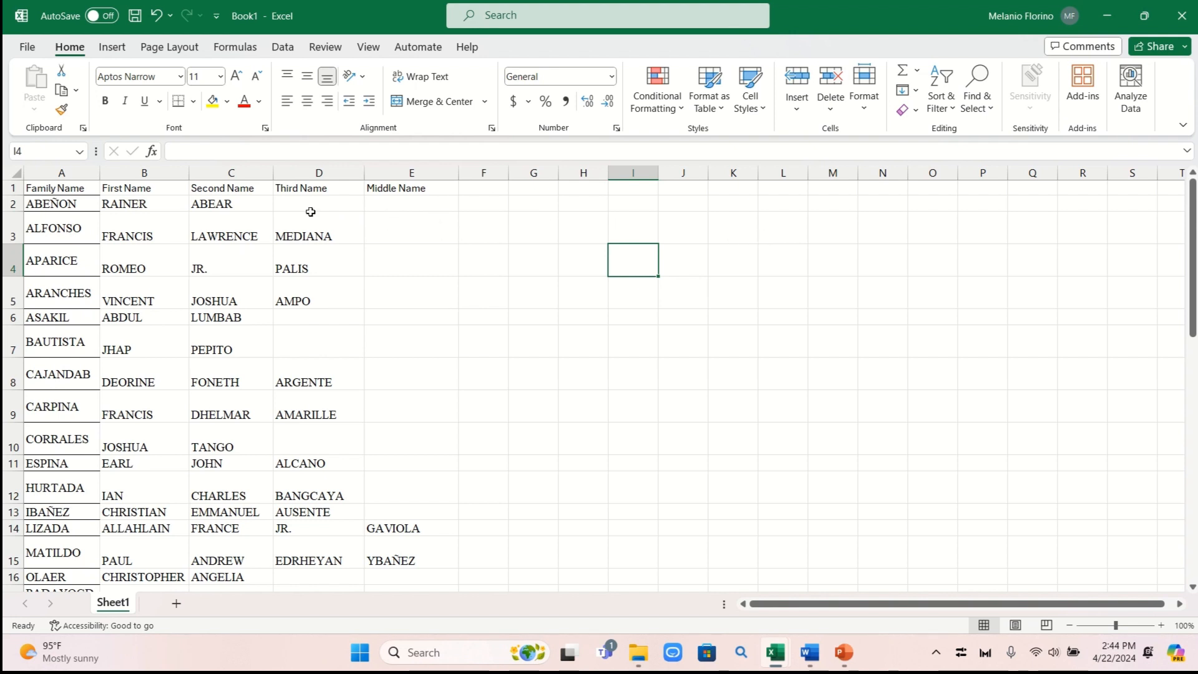
Move the middle names from C2 and D3 into Middle Name cells E2 and E3
click(211, 204)
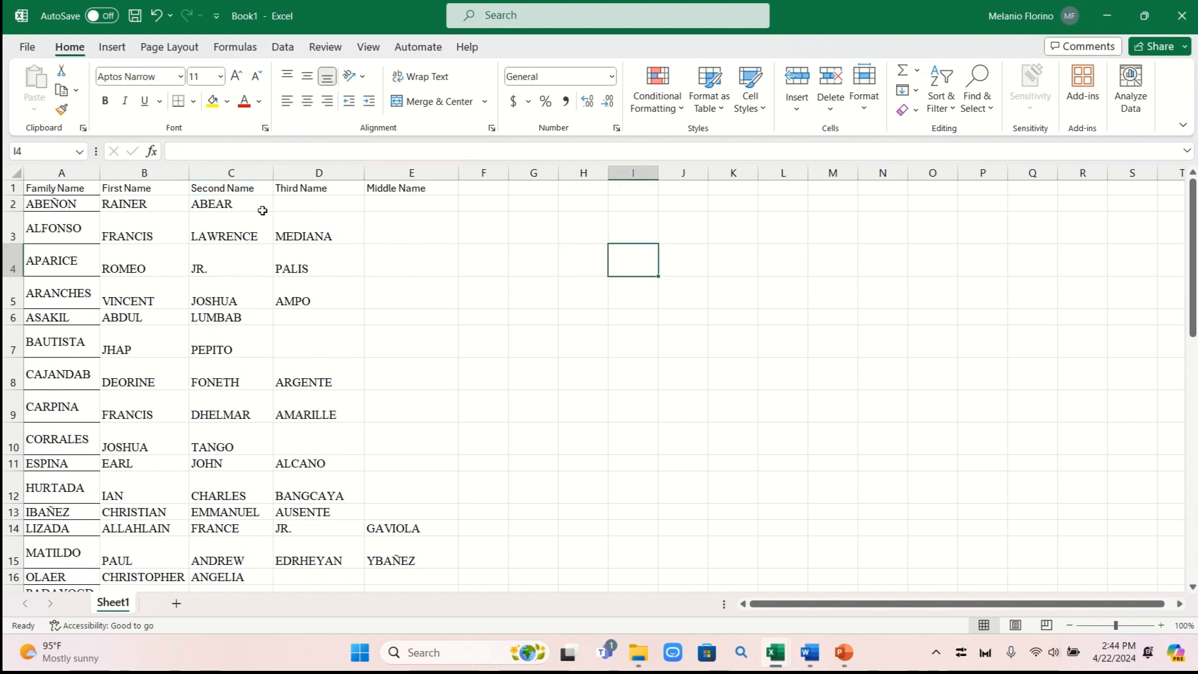
click(254, 208)
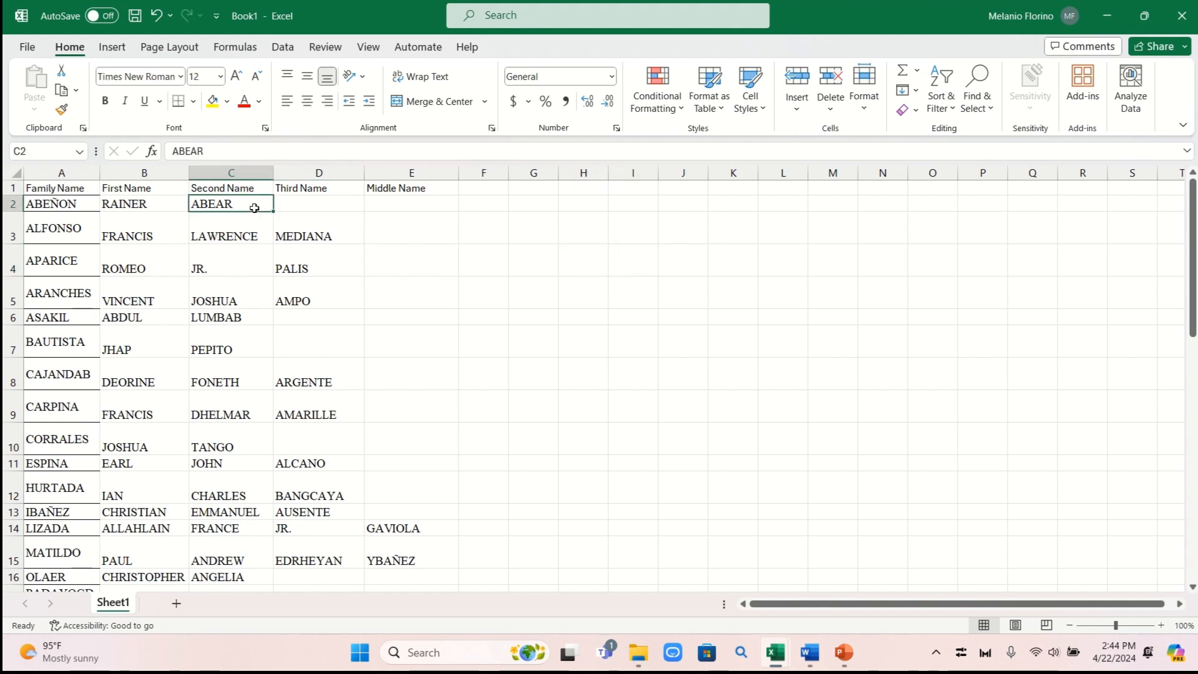
key(ctrl+c)
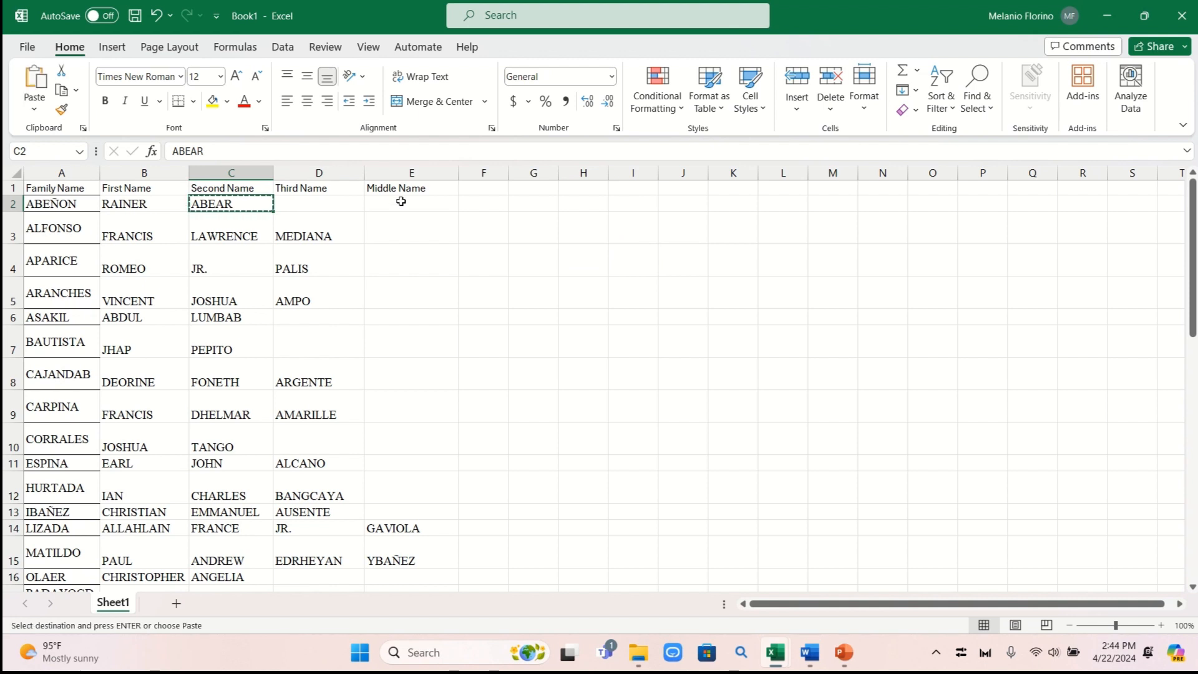
click(399, 203)
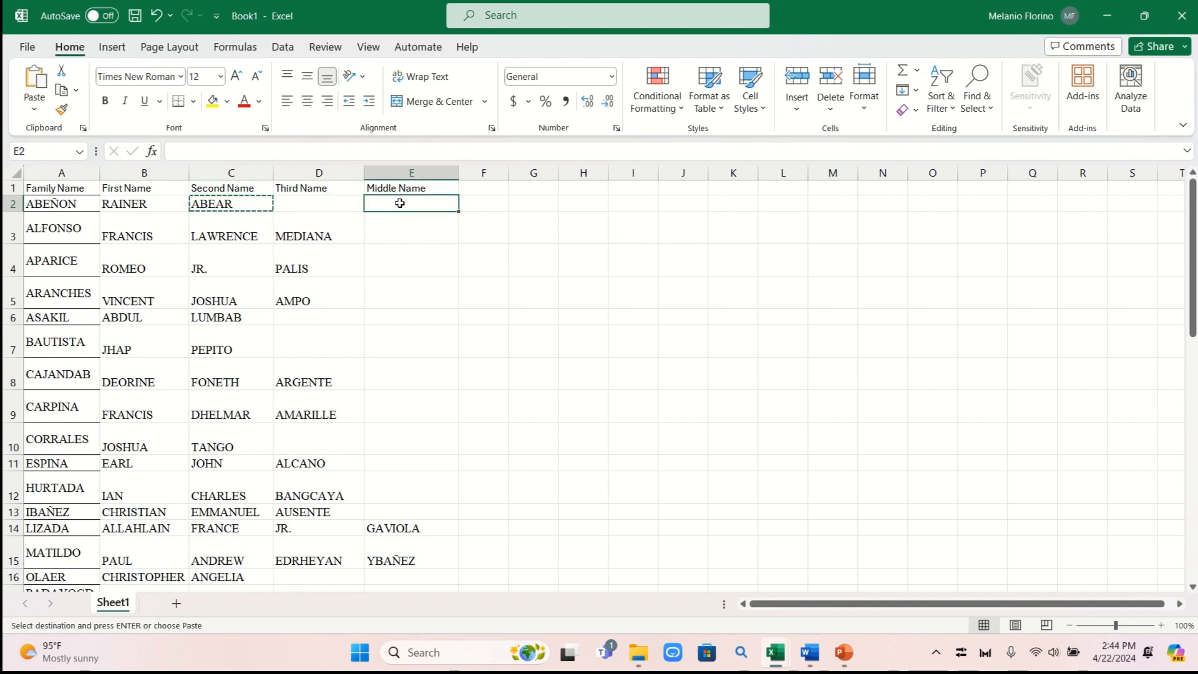
key(ctrl+v)
click(584, 288)
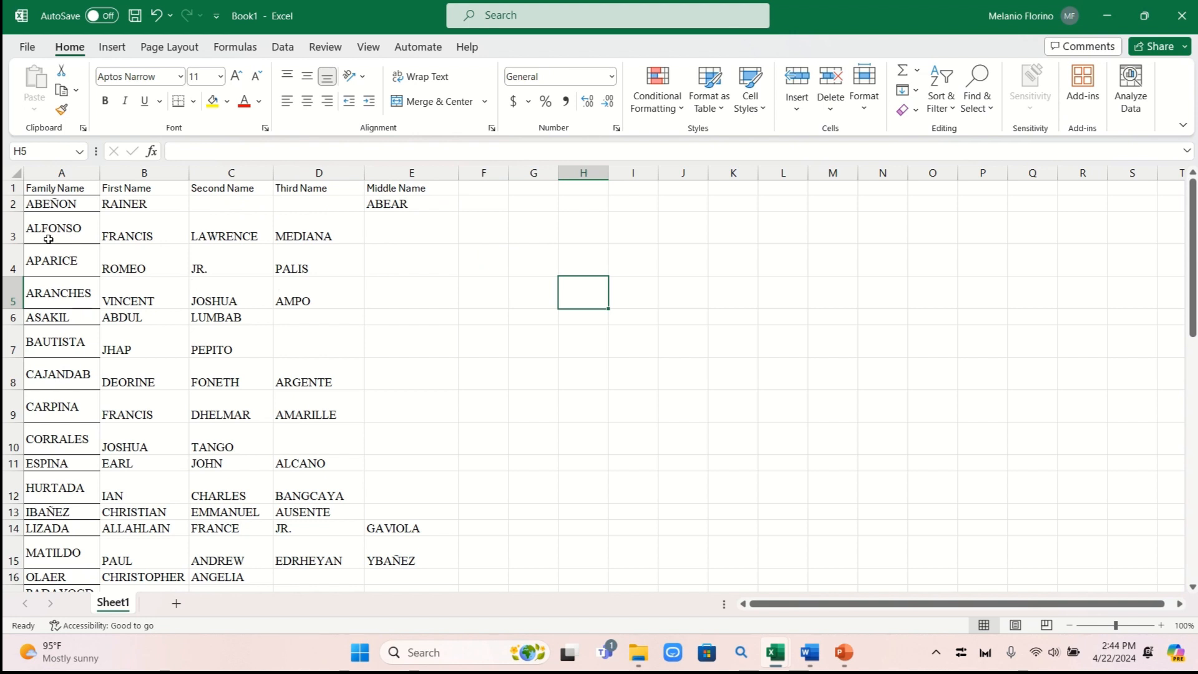
click(305, 237)
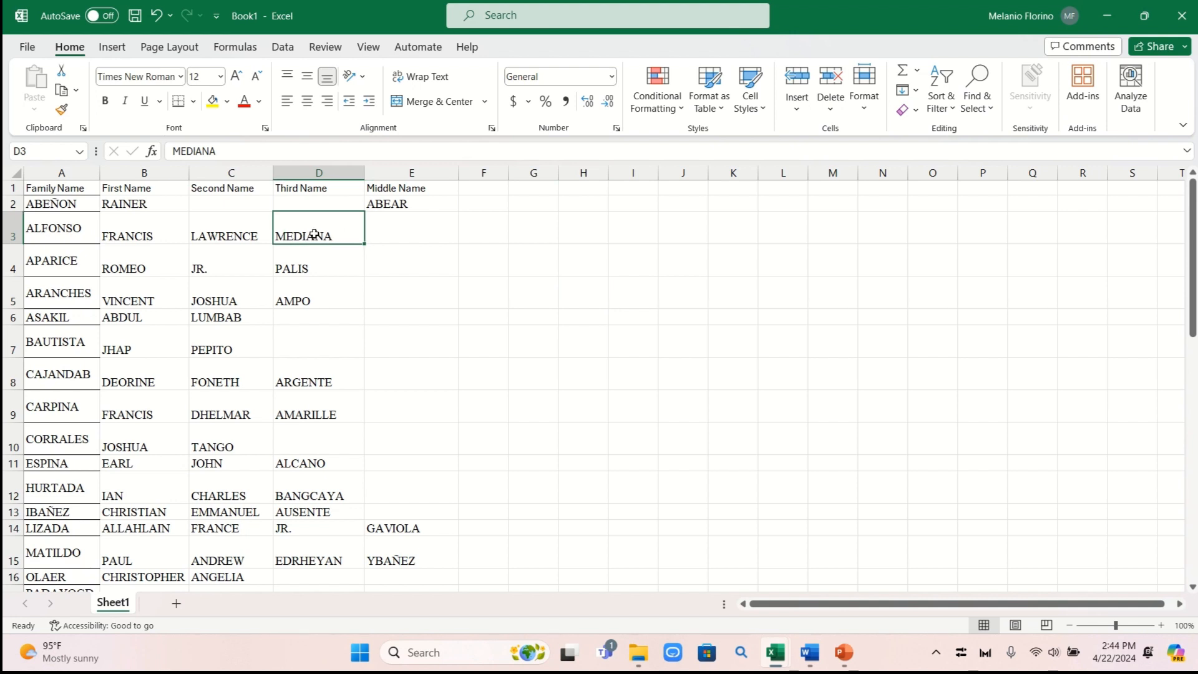
key(ctrl+c)
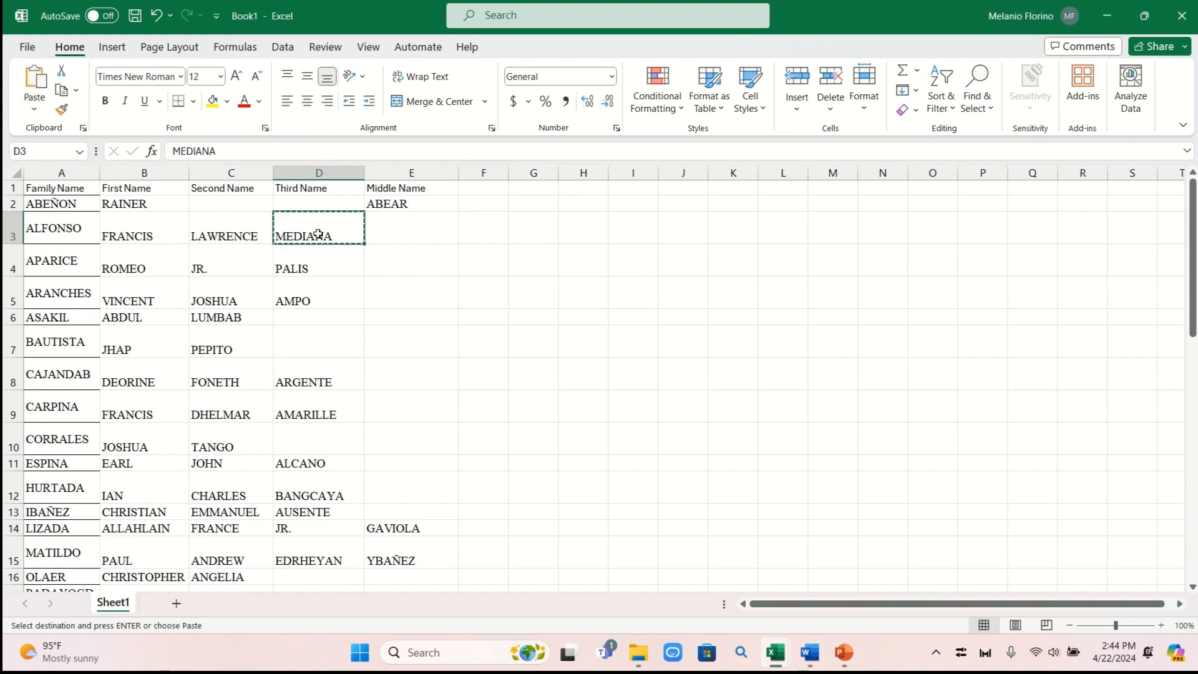
click(403, 235)
key(ctrl+v)
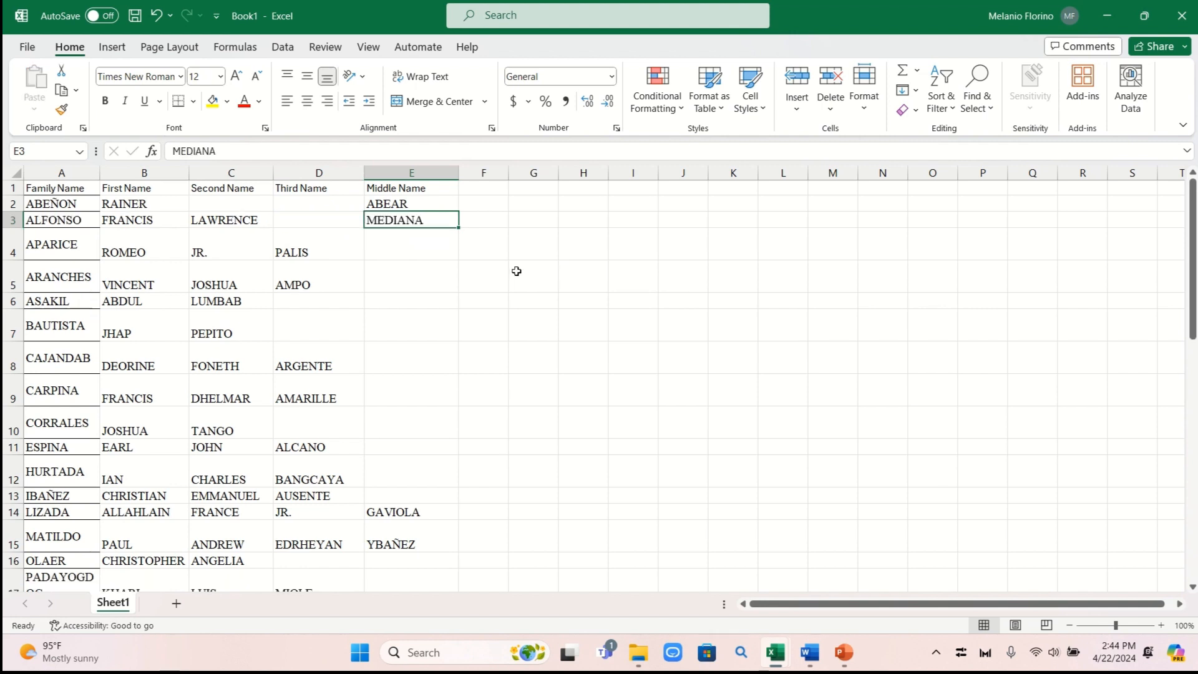
Move the middle names in D4:D5 and C6 into E4:E6
click(312, 254)
drag(312, 255, 313, 263)
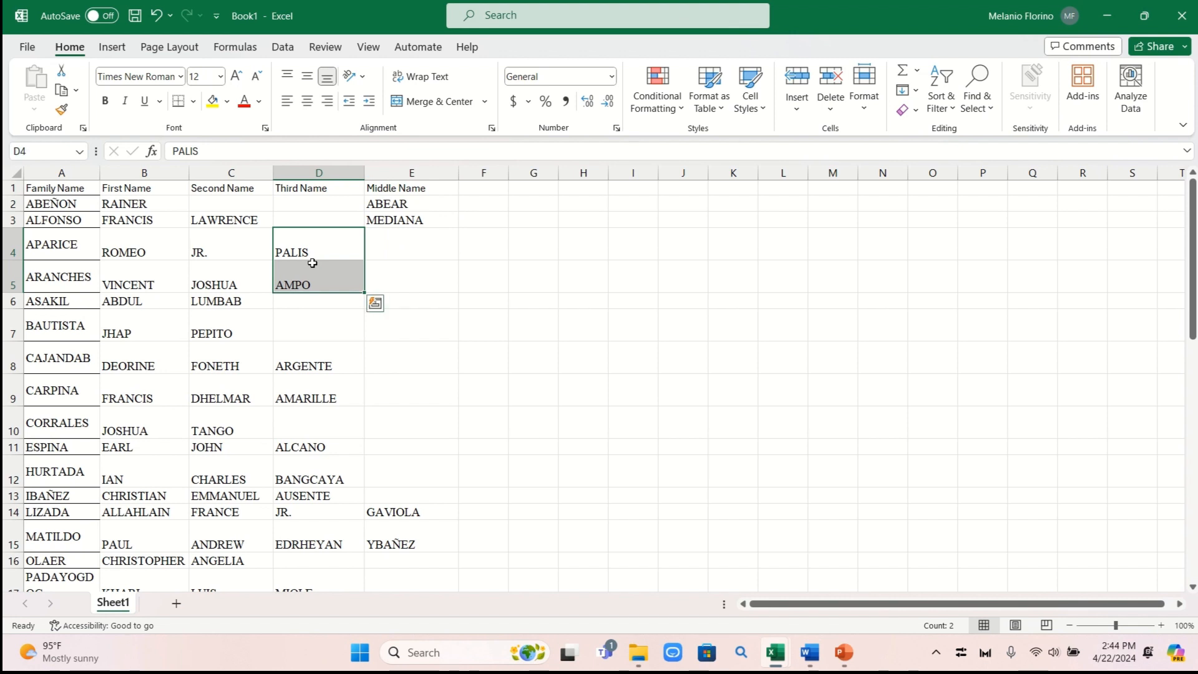
key(ctrl+x)
click(401, 256)
key(ctrl+v)
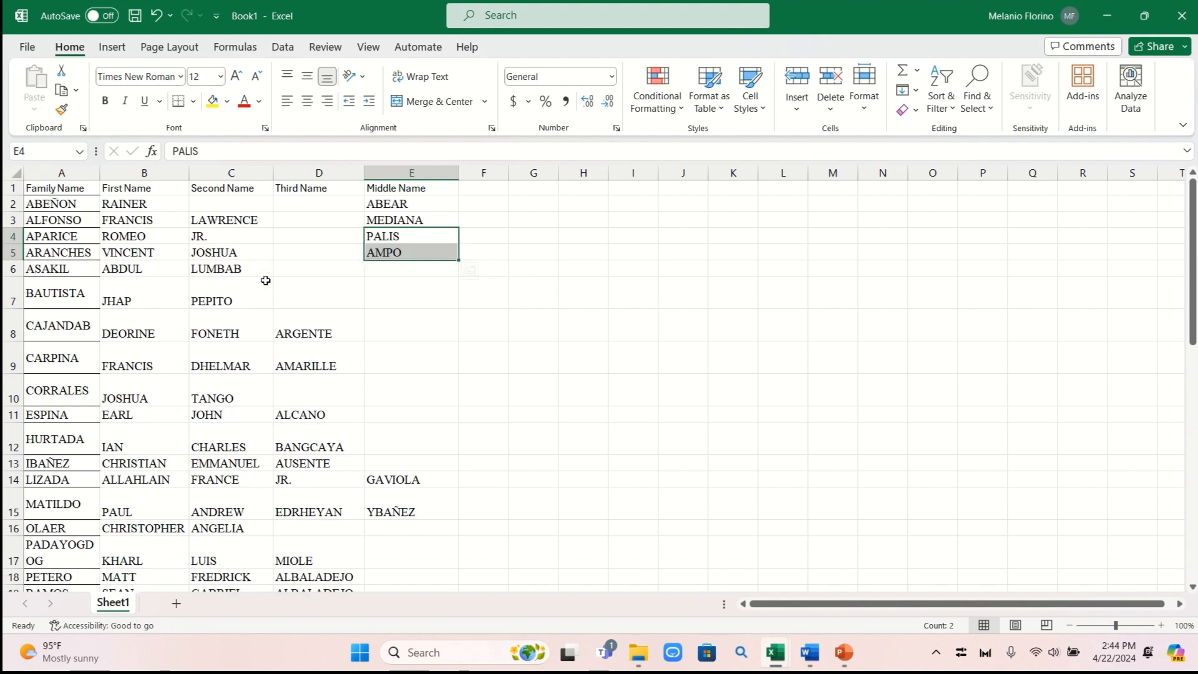
click(240, 268)
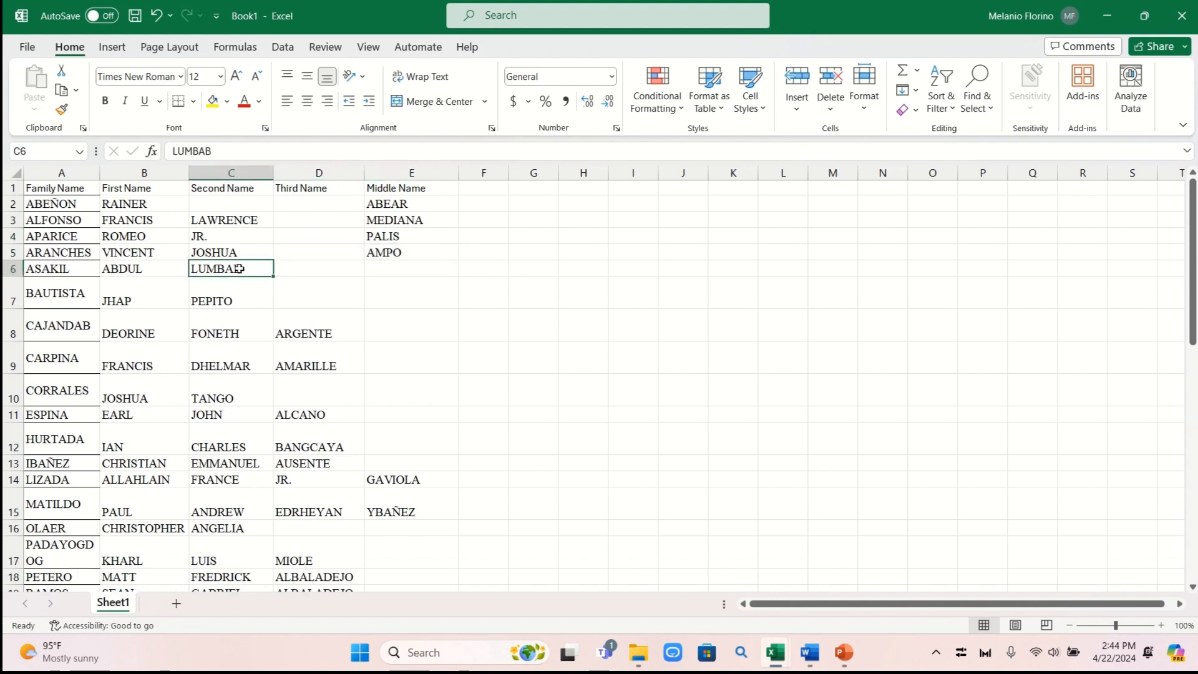
key(ctrl+x)
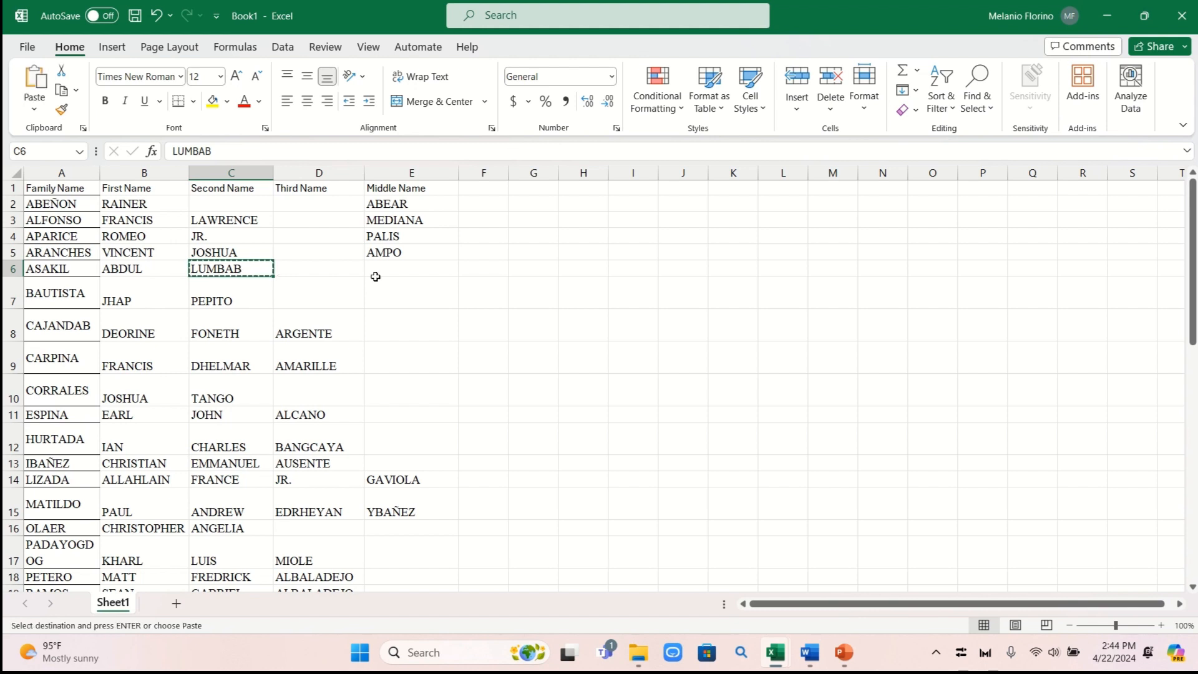
click(376, 271)
key(ctrl+v)
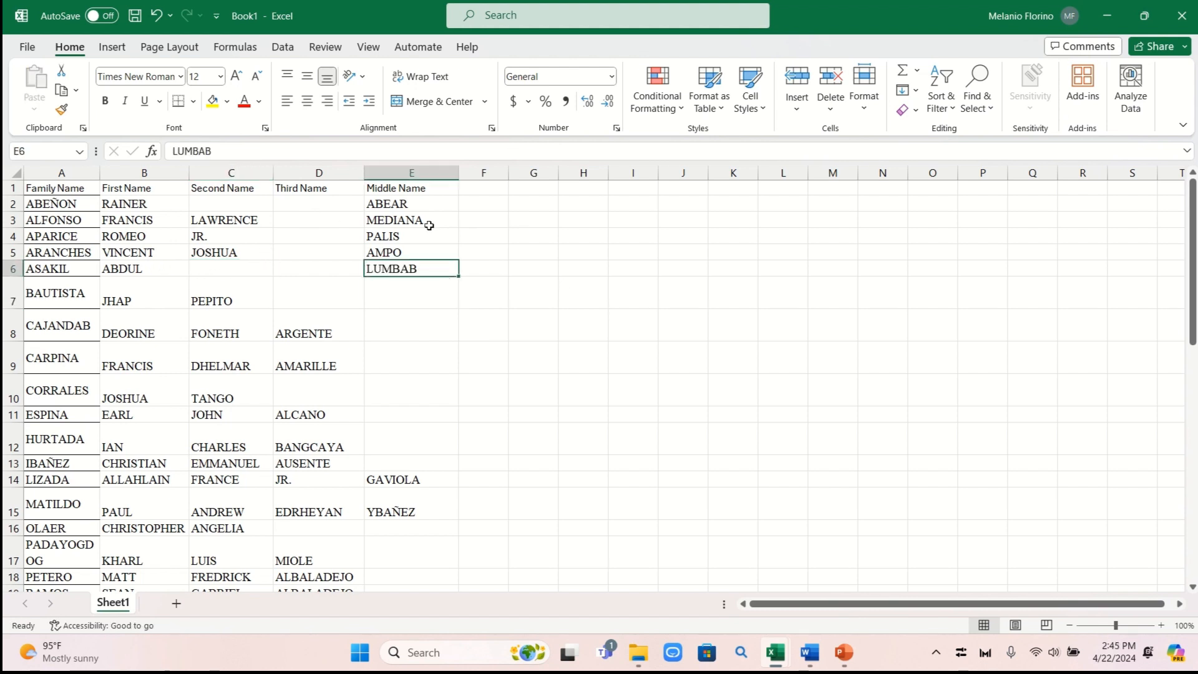
Move the middle names in C7 and D8:D11 into Middle Name, column E
scroll(499, 265, down, 1)
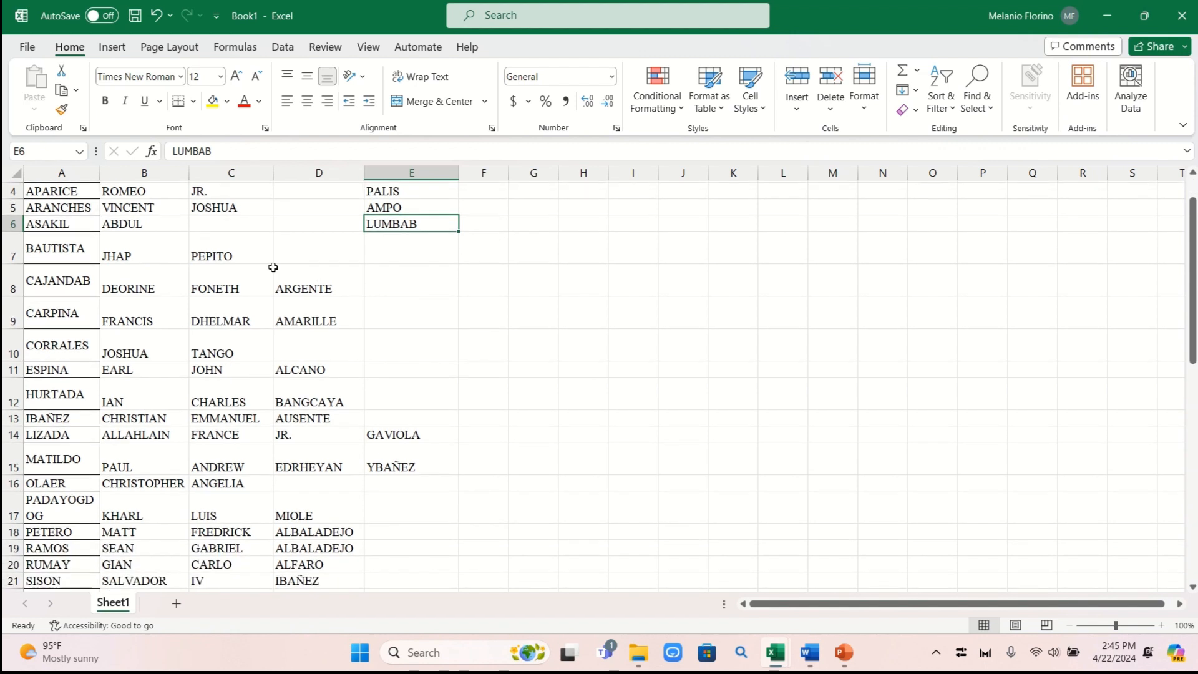
click(254, 254)
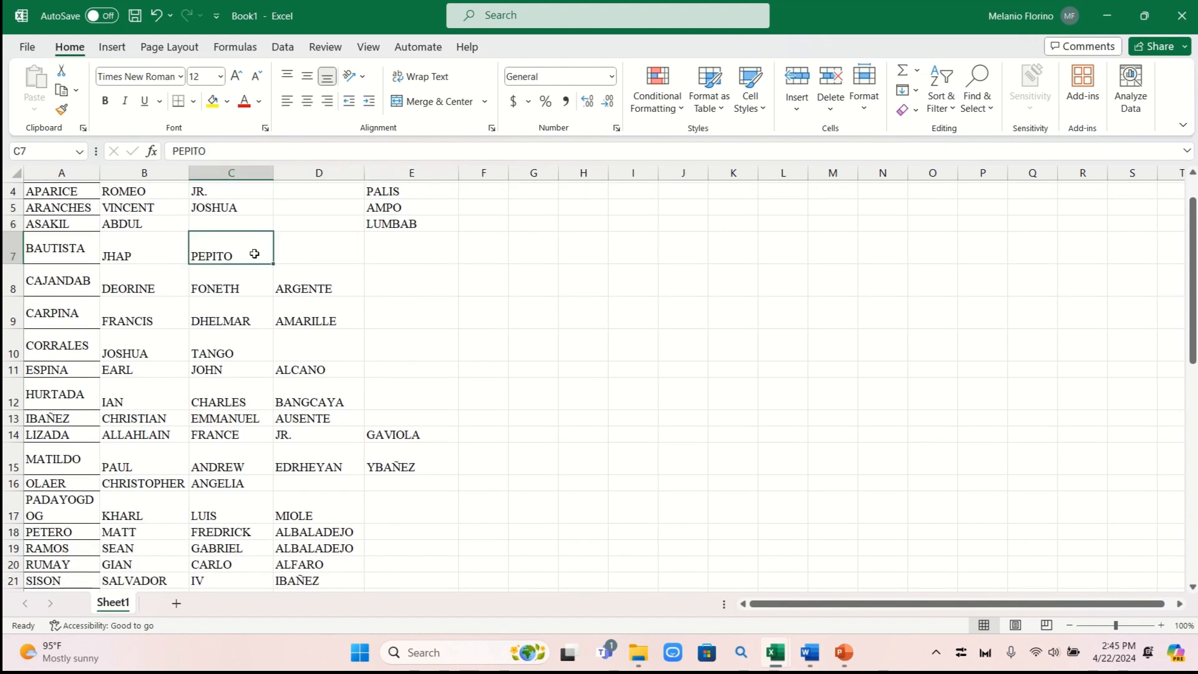
key(ctrl+c)
click(424, 252)
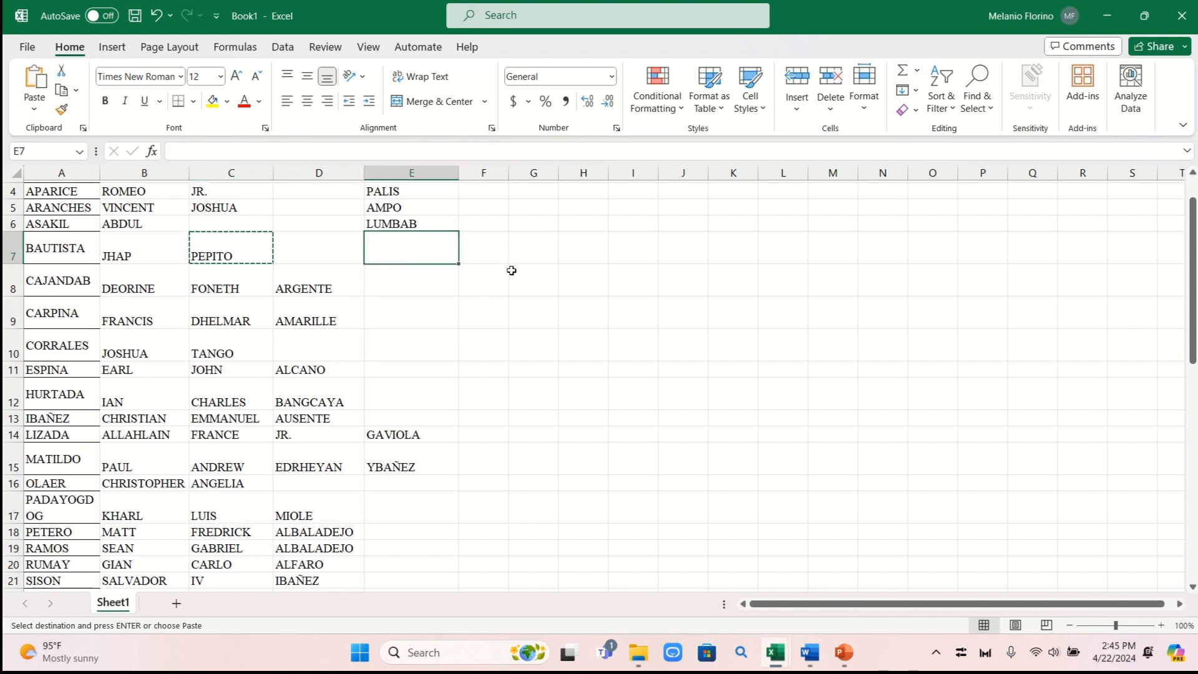
key(ctrl+v)
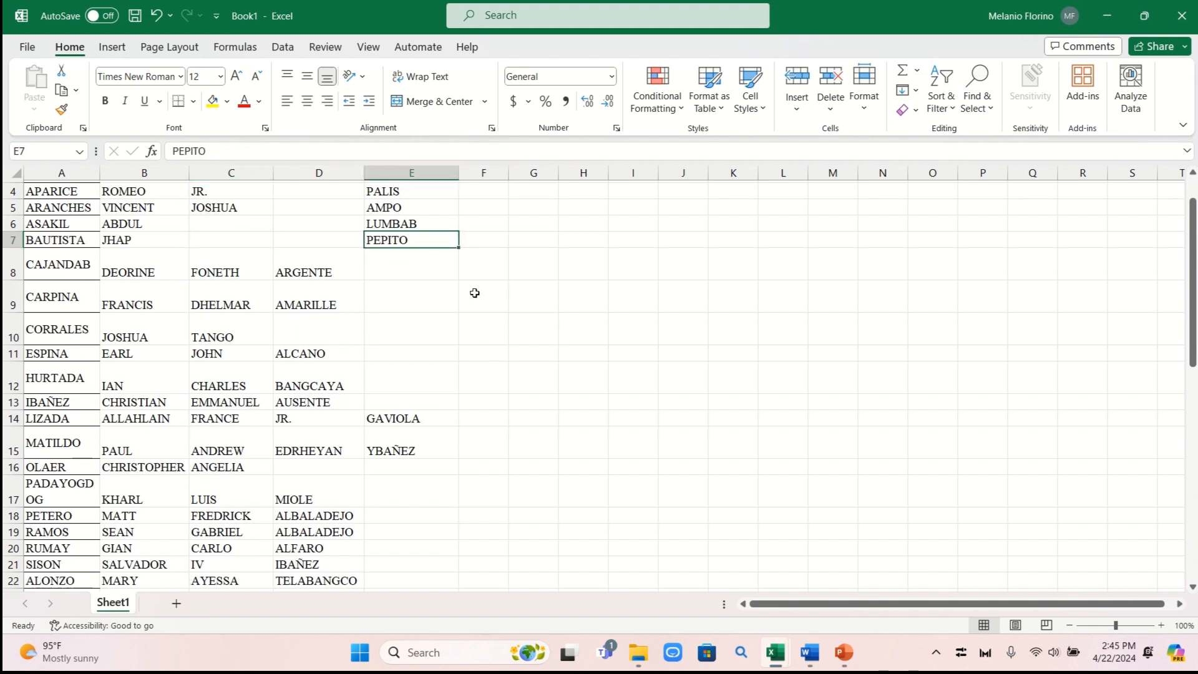
click(337, 274)
drag(337, 275, 342, 353)
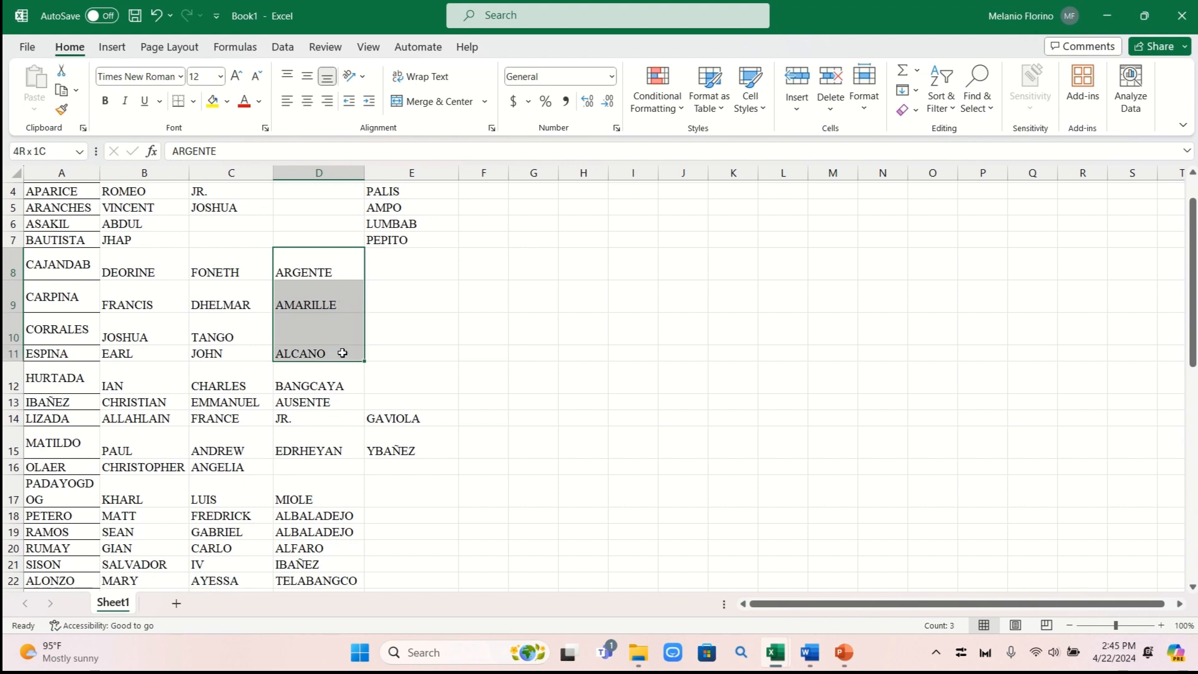
drag(365, 266, 440, 264)
Drag the middle names in D12:D13 into E12:E13 and review the column
scroll(432, 241, up, 1)
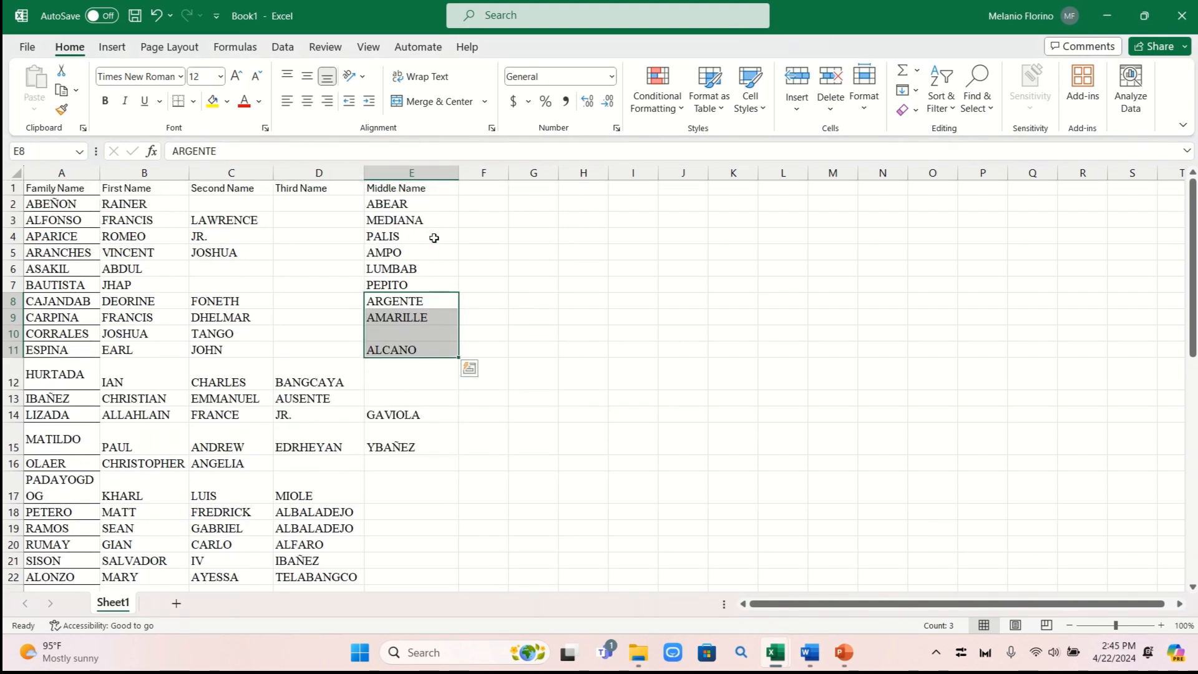
scroll(437, 225, down, 3)
drag(340, 245, 421, 242)
click(593, 259)
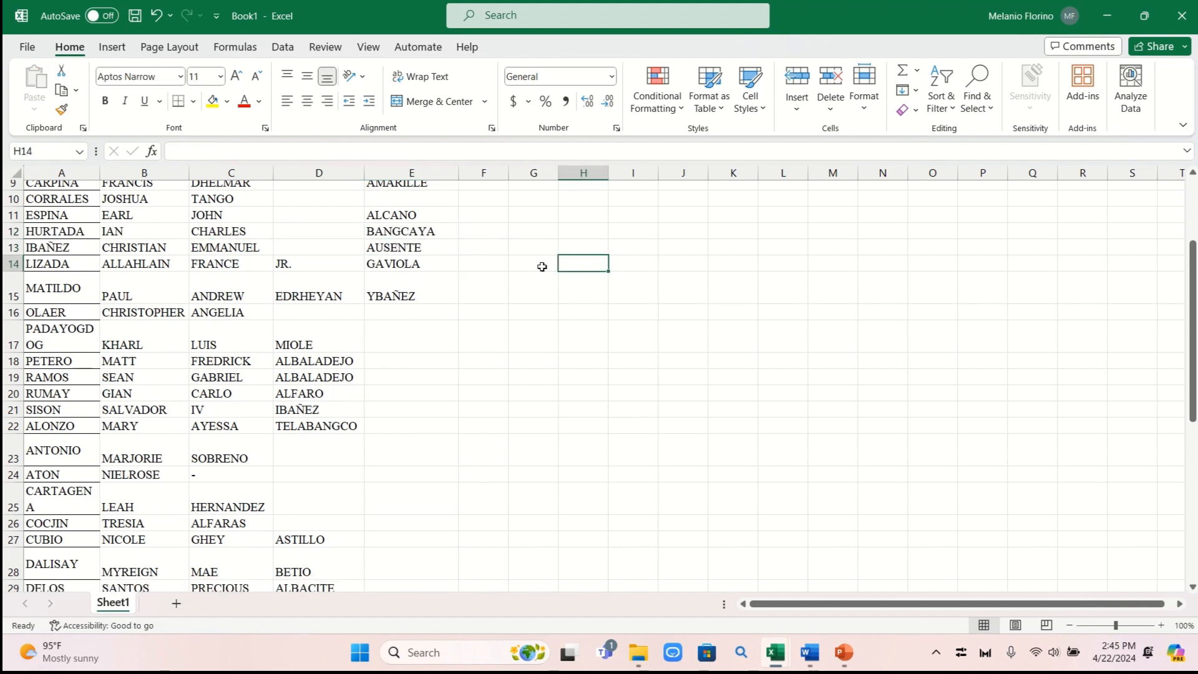
scroll(427, 258, up, 2)
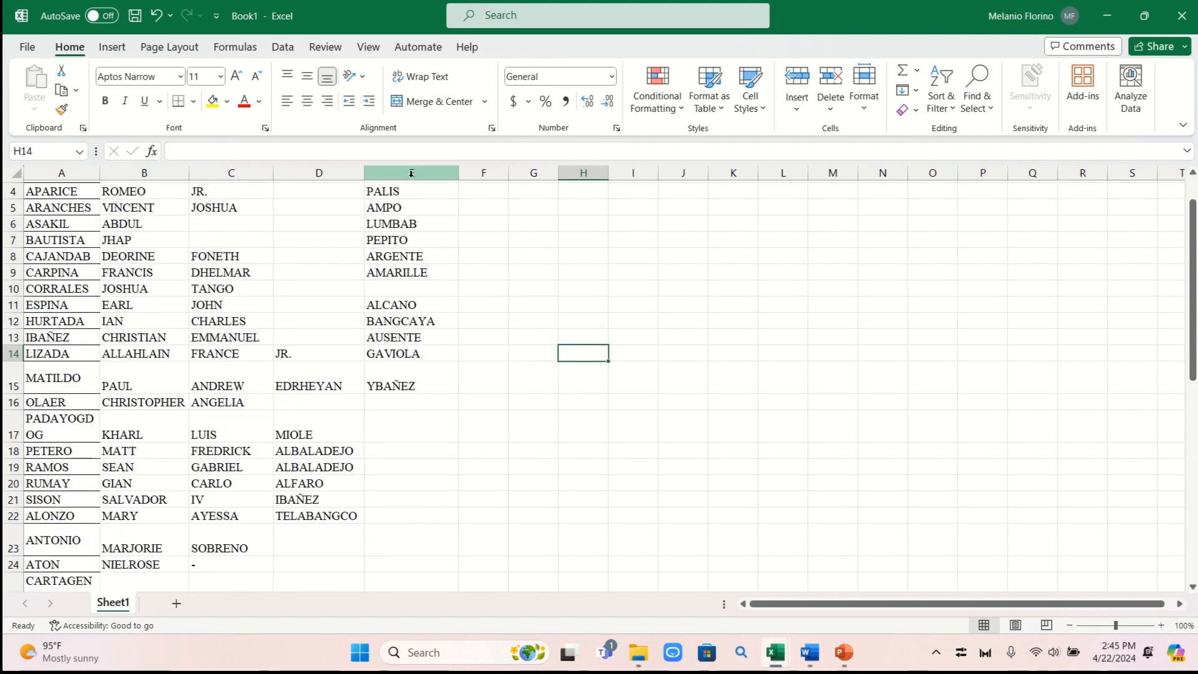
scroll(436, 195, up, 1)
scroll(460, 250, down, 3)
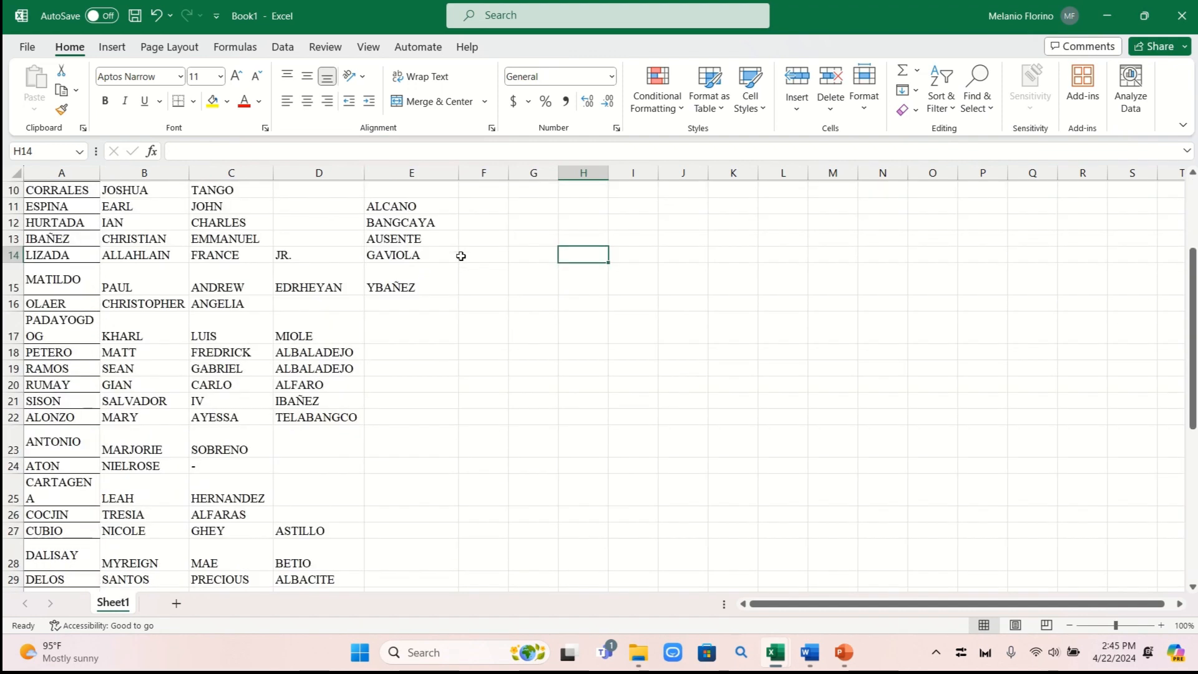
scroll(461, 256, down, 1)
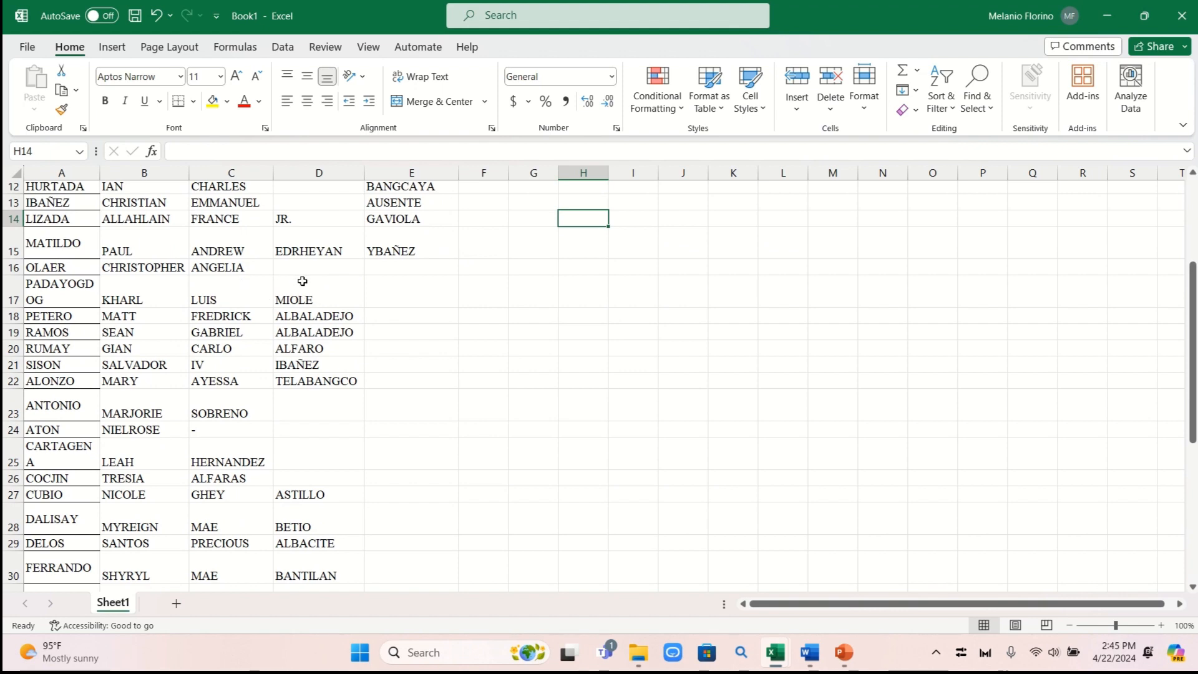
scroll(189, 292, up, 4)
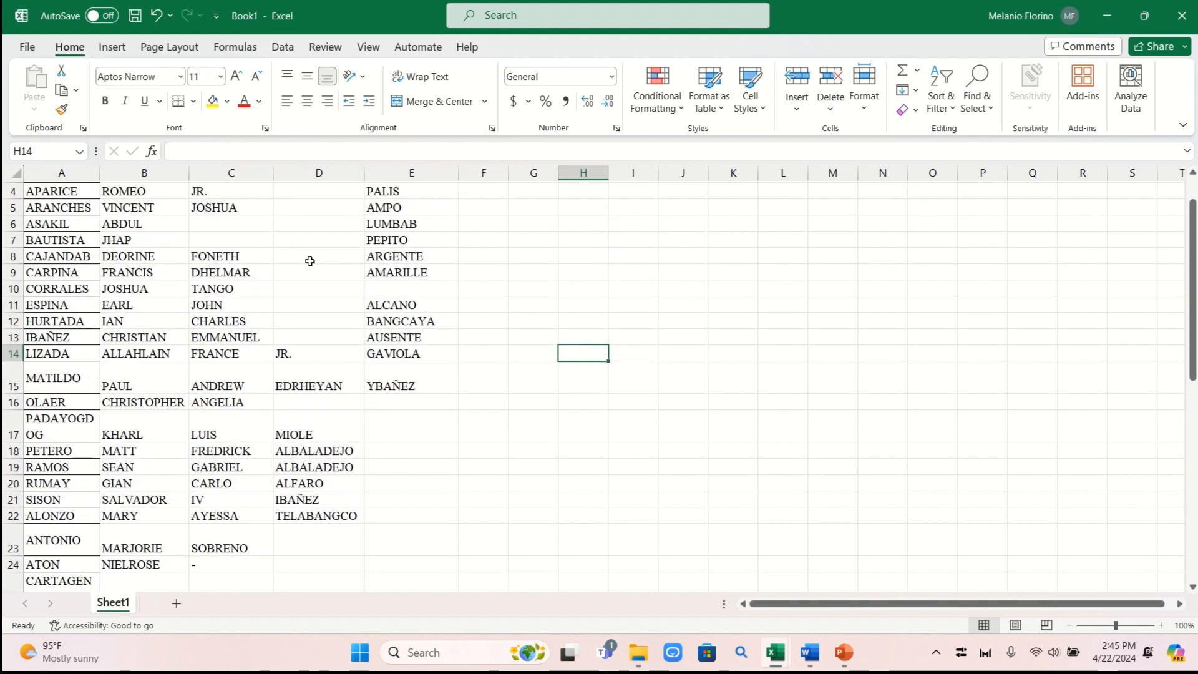
scroll(349, 274, down, 4)
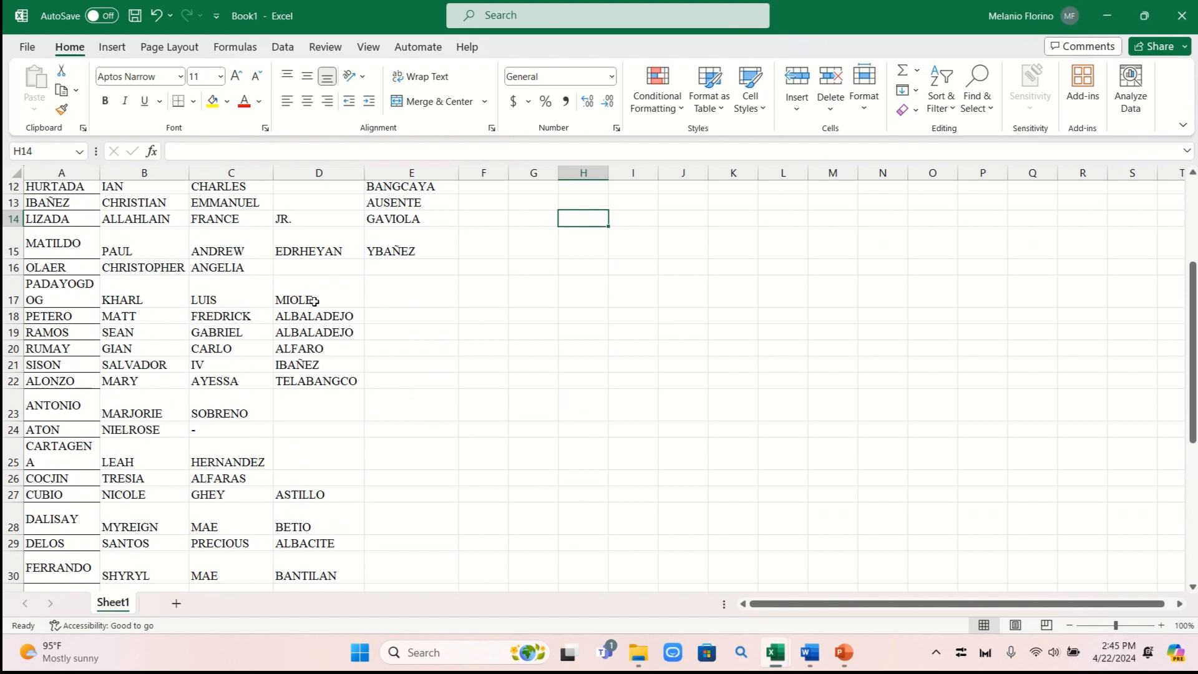
Copy the Third Name entries from row 17 down into Middle Name, then clear the originals
drag(314, 301, 322, 379)
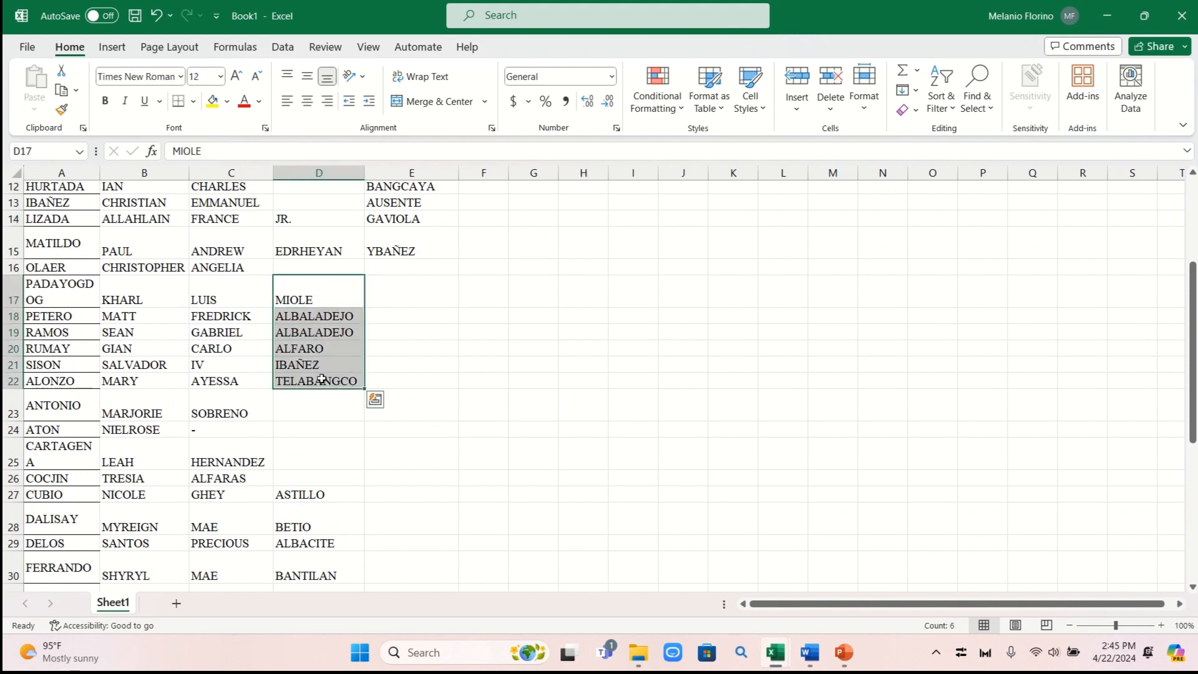
right_click(322, 378)
click(368, 147)
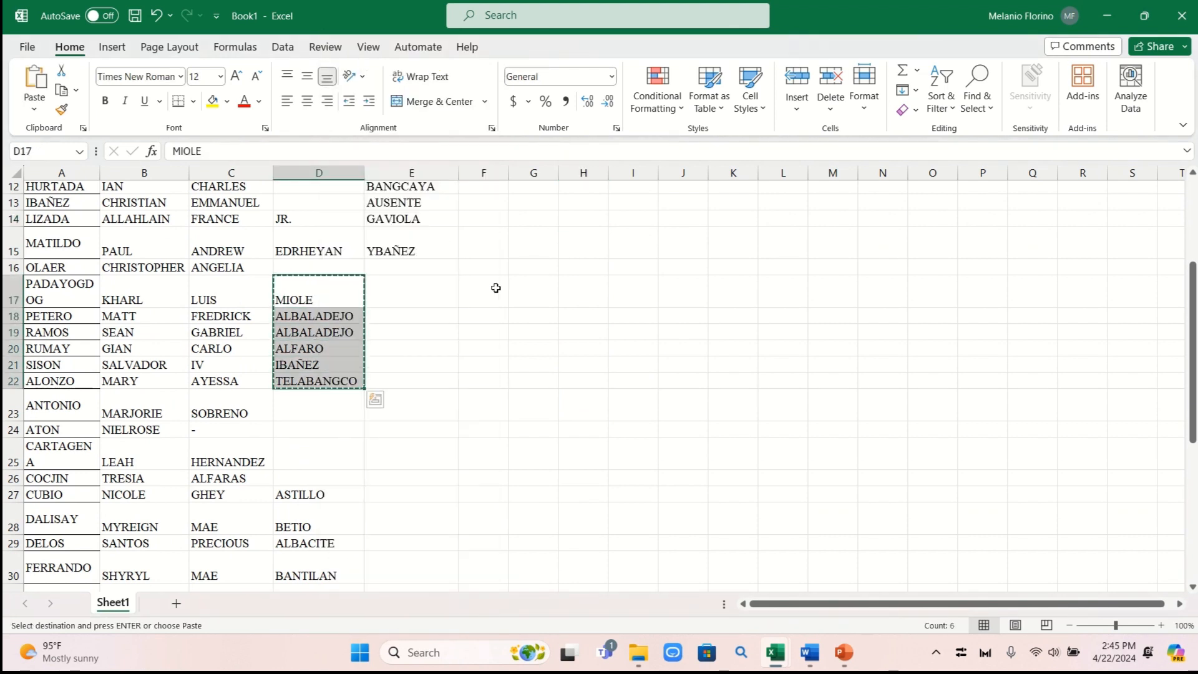
click(428, 298)
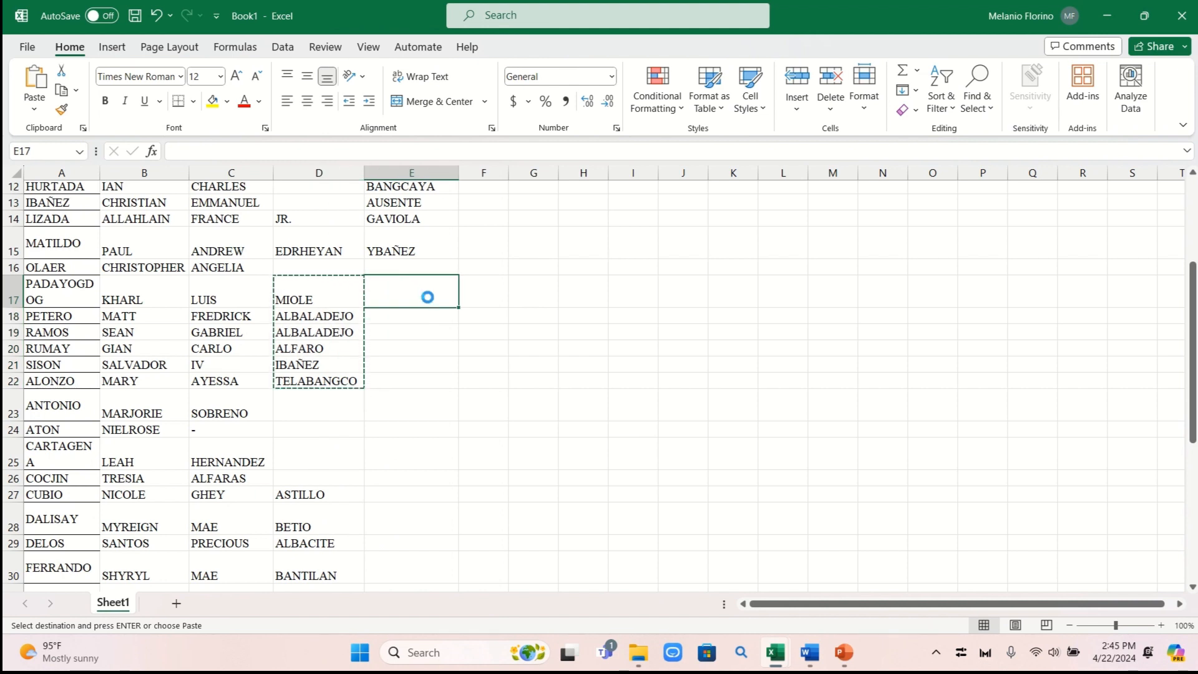
key(ctrl+v)
click(612, 314)
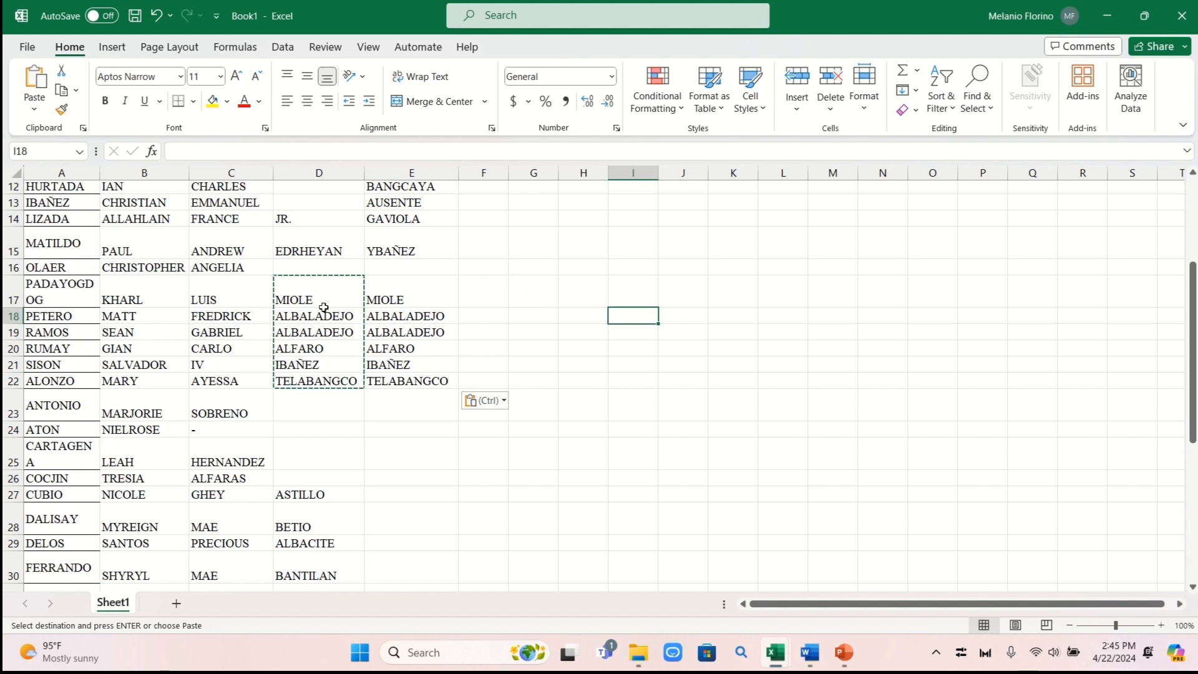
drag(324, 291, 319, 380)
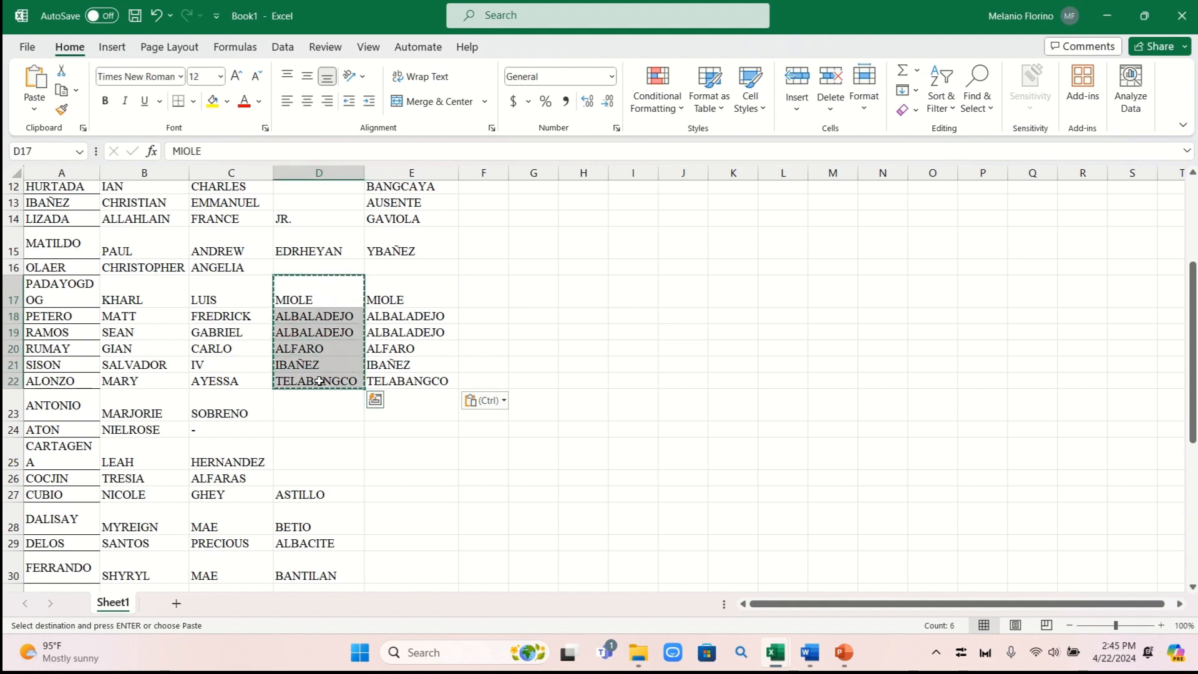
key(Delete)
click(646, 347)
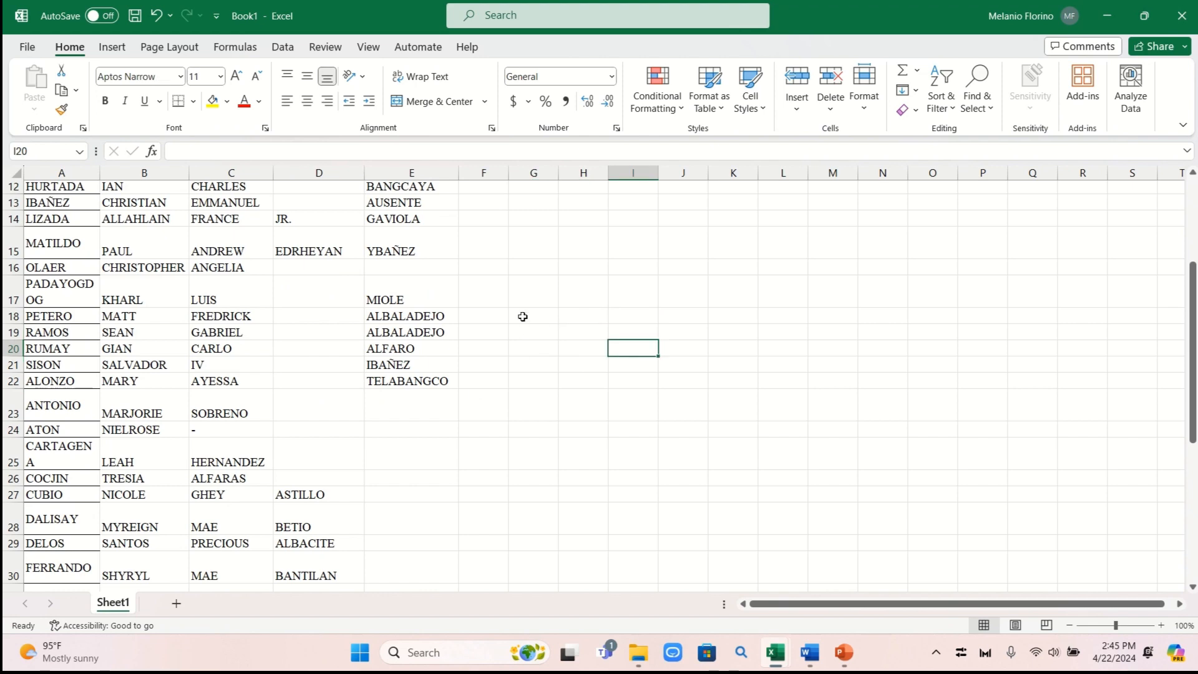
Move the Third Name entries for rows 27–36 into Middle Name starting at E27
scroll(474, 299, down, 2)
scroll(474, 300, up, 5)
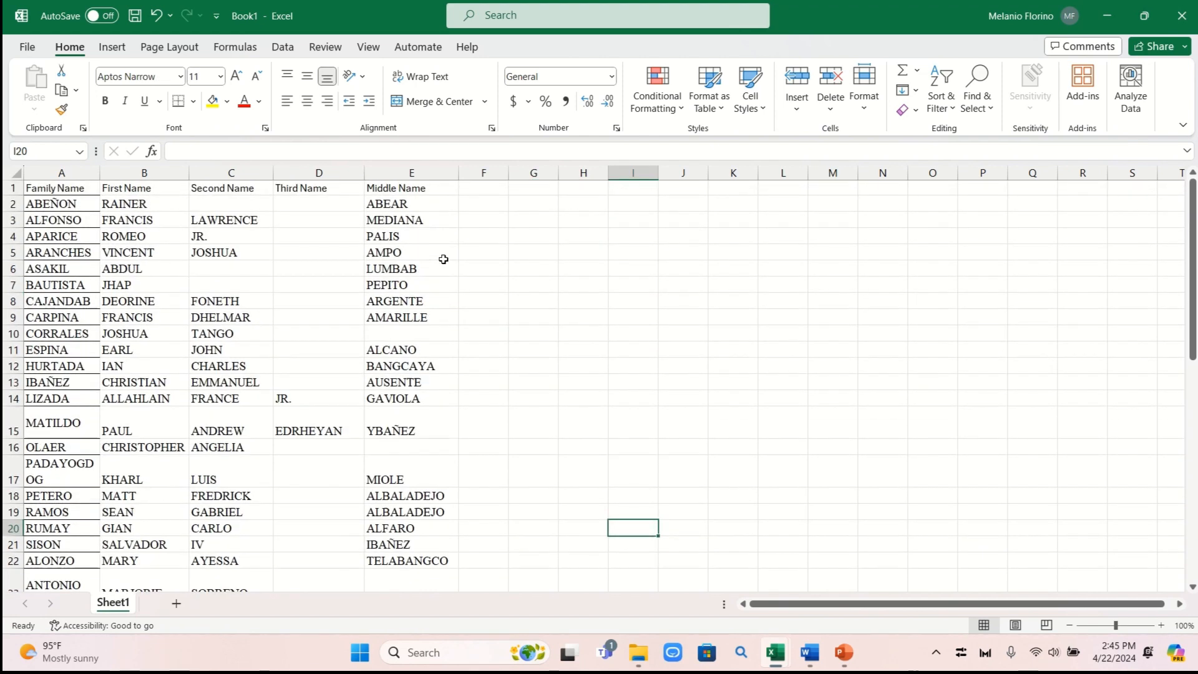
scroll(447, 262, down, 4)
scroll(442, 259, down, 2)
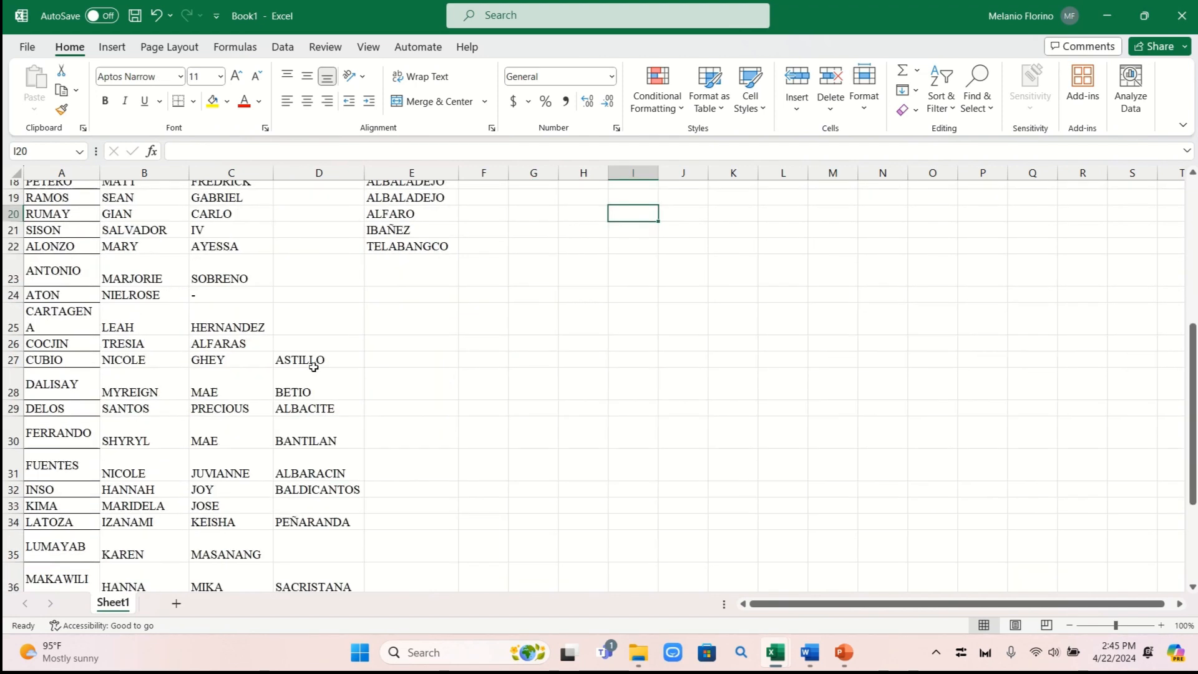
drag(319, 358, 330, 578)
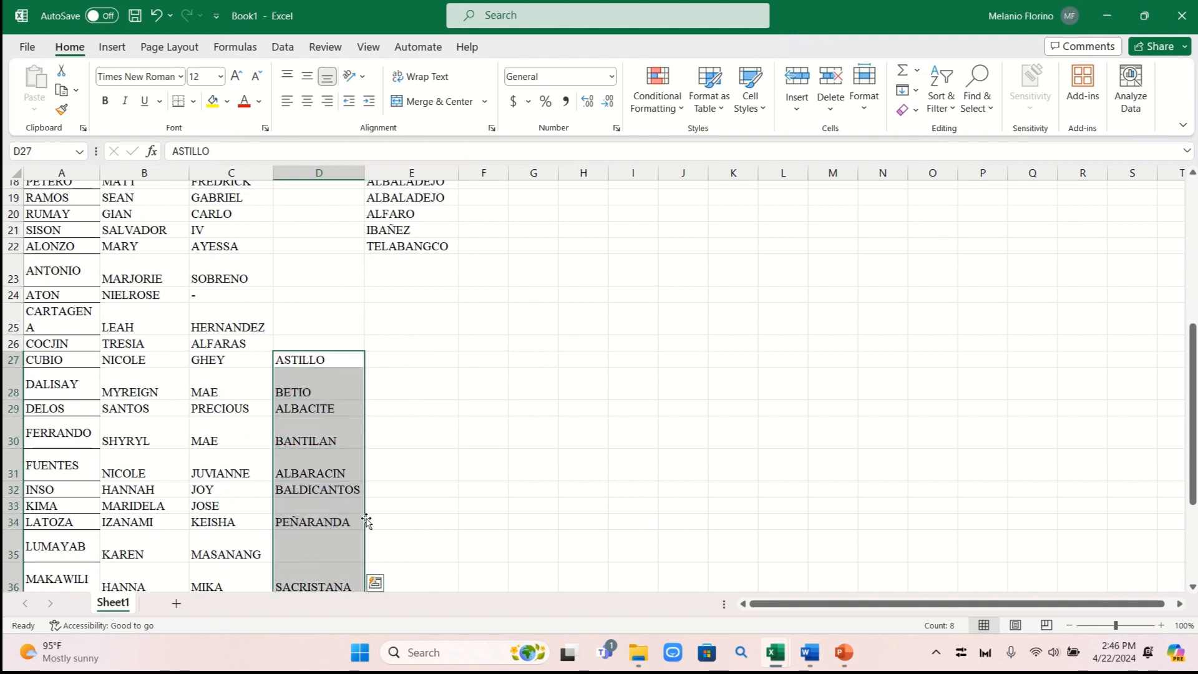
scroll(509, 449, down, 2)
key(ctrl+c)
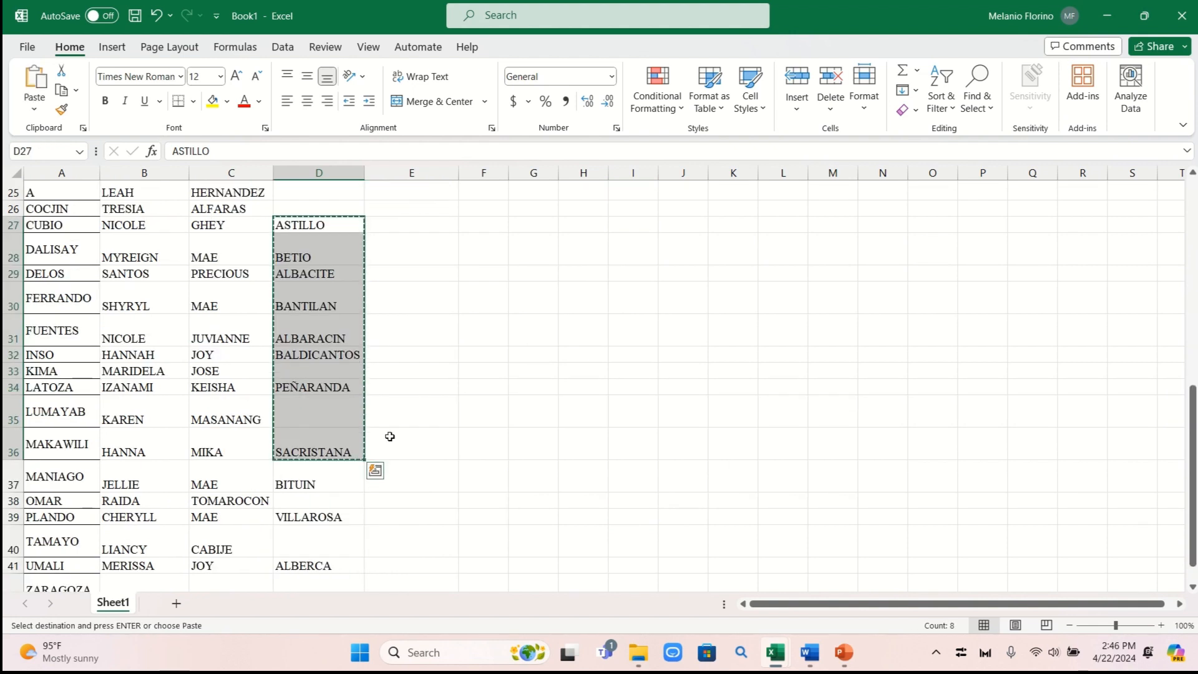
scroll(443, 313, up, 3)
click(402, 401)
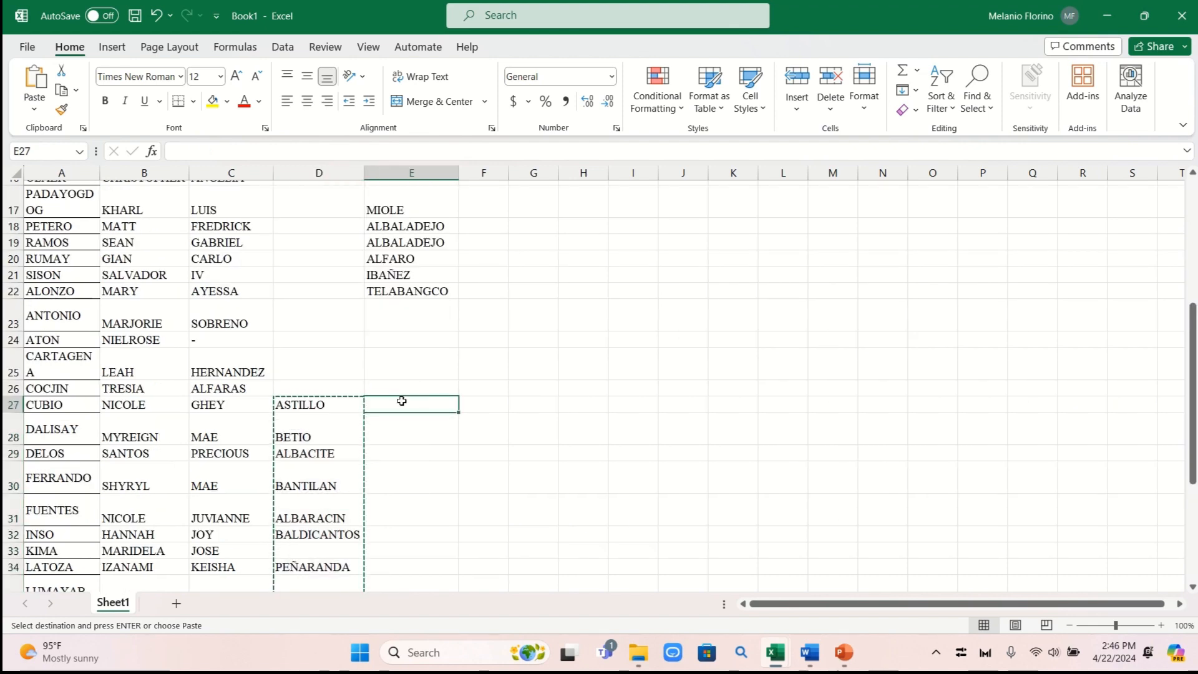
key(ctrl+v)
Cut the surnames in D37:D42 and paste them into E37:E42
scroll(437, 393, down, 4)
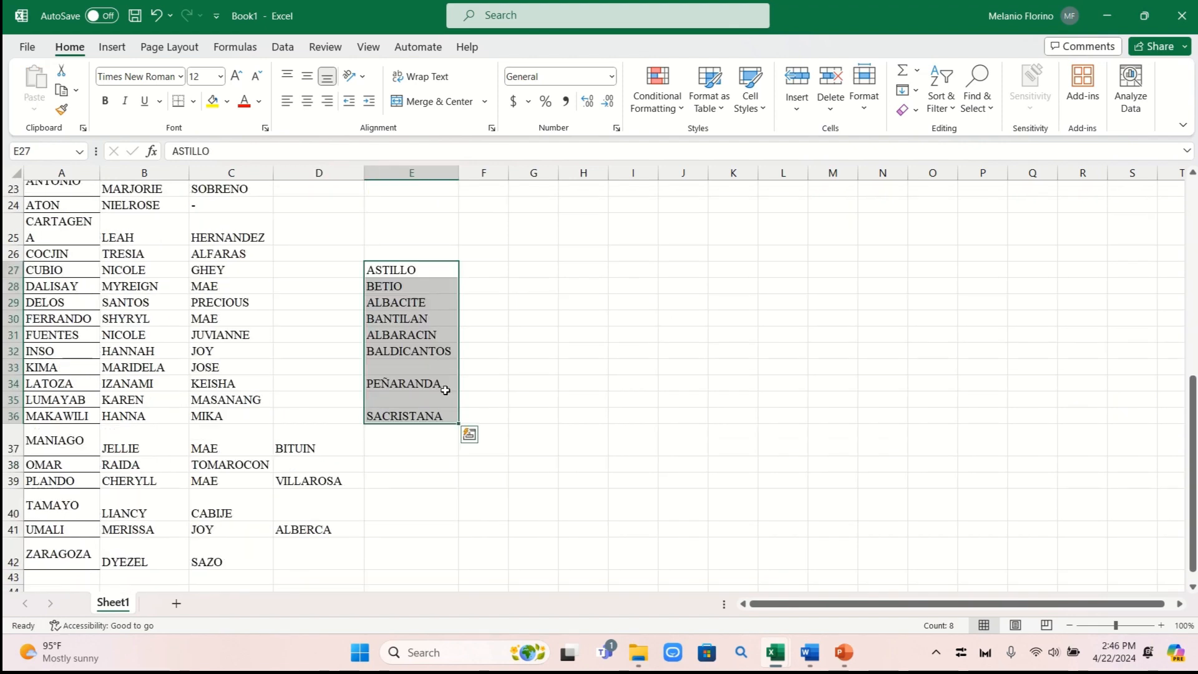
drag(330, 402, 324, 505)
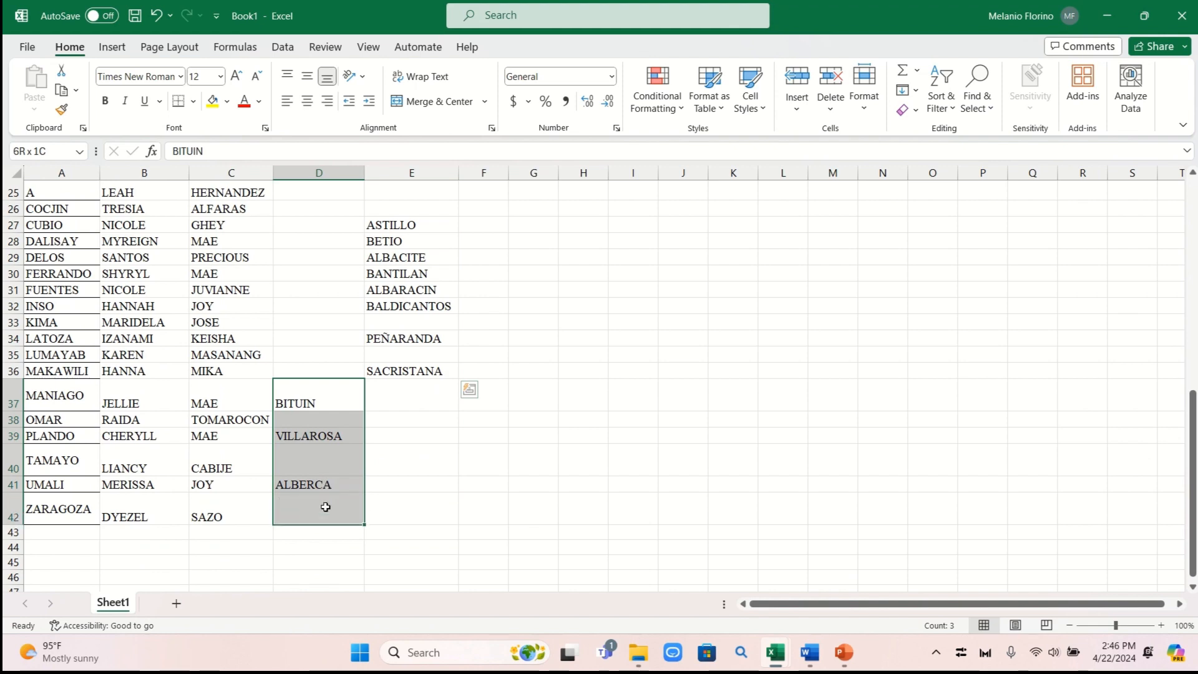
key(ctrl+x)
click(409, 393)
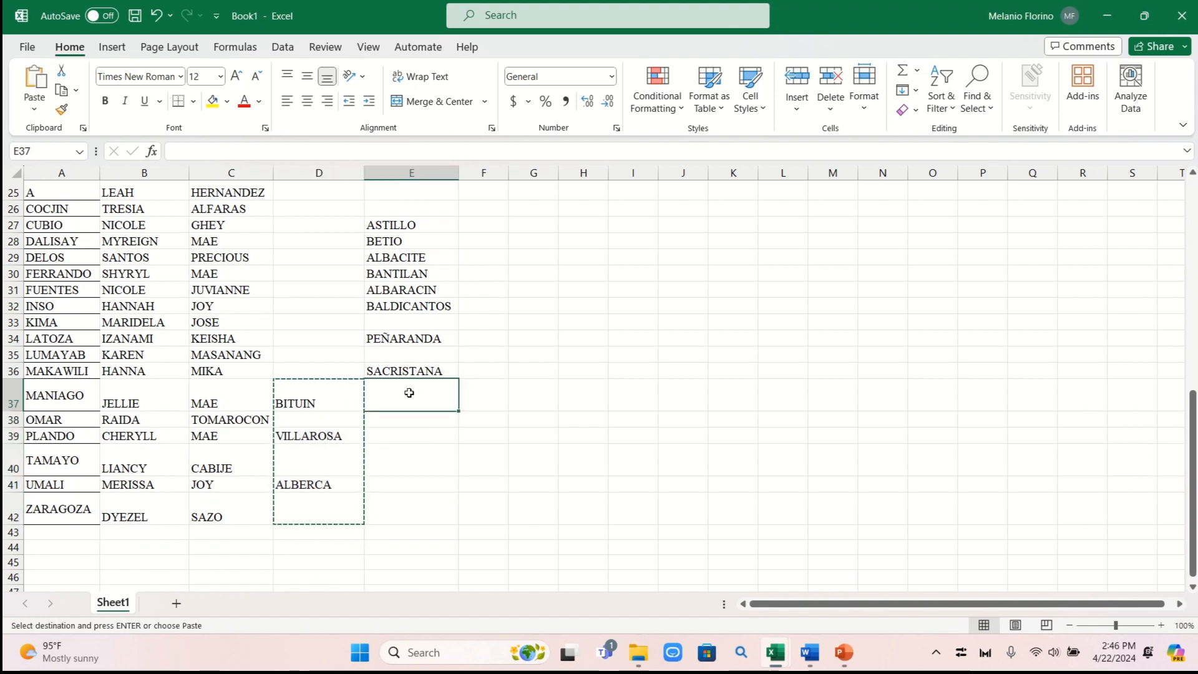
key(ctrl+v)
click(672, 423)
scroll(672, 422, up, 8)
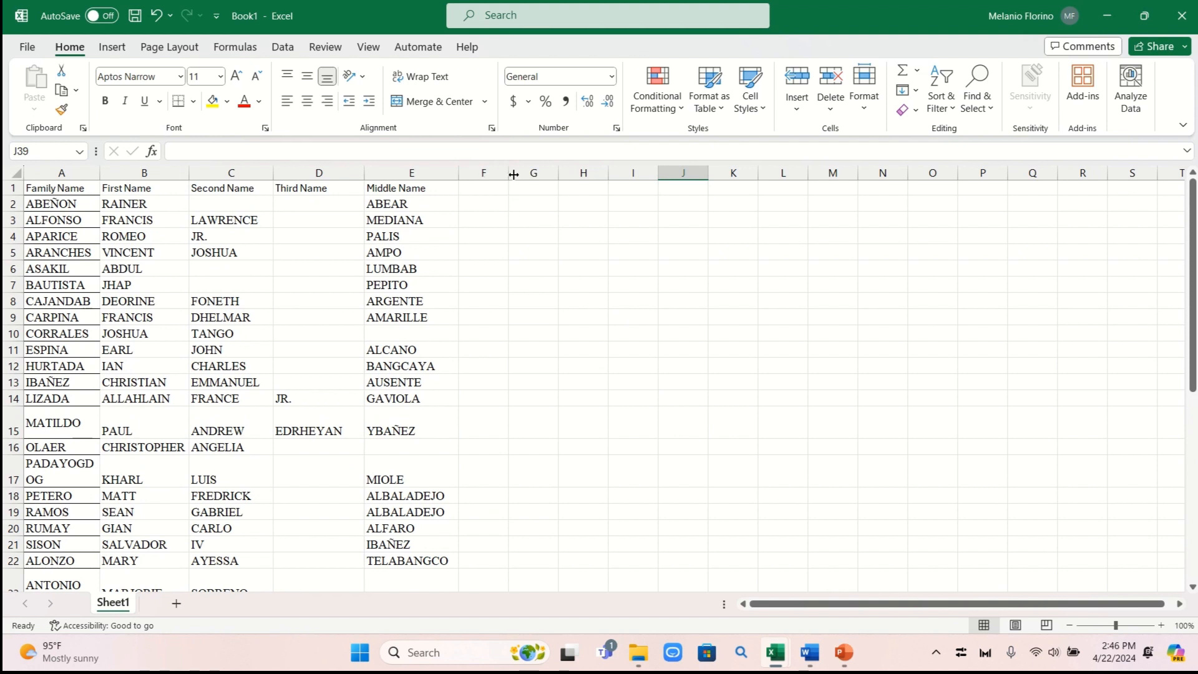
Widen column F and enter the heading CONCATENATE in F1
drag(514, 175, 602, 176)
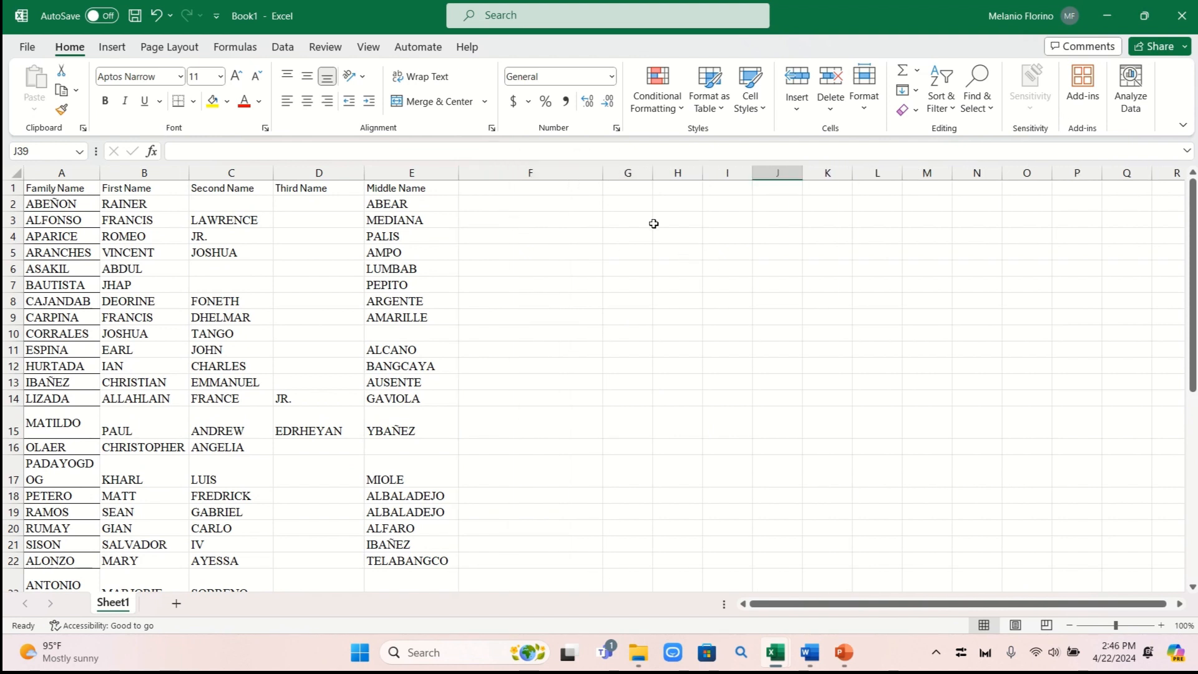
drag(602, 175, 628, 175)
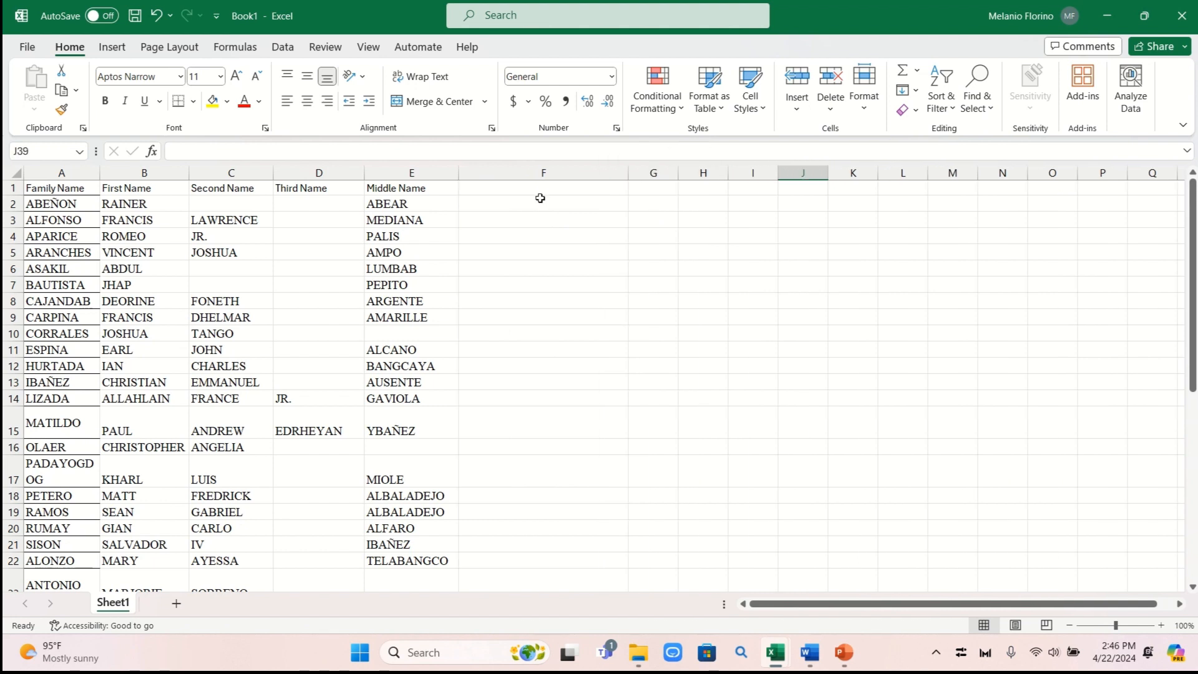
click(540, 195)
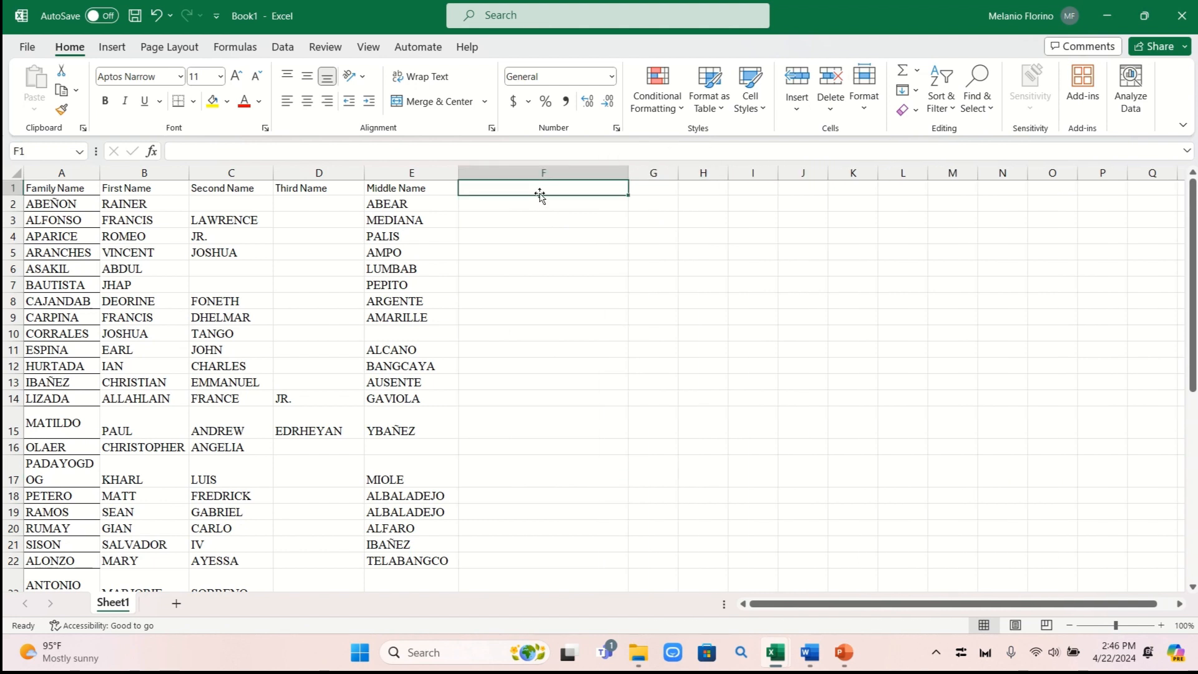
text(c)
key(BackSpace)
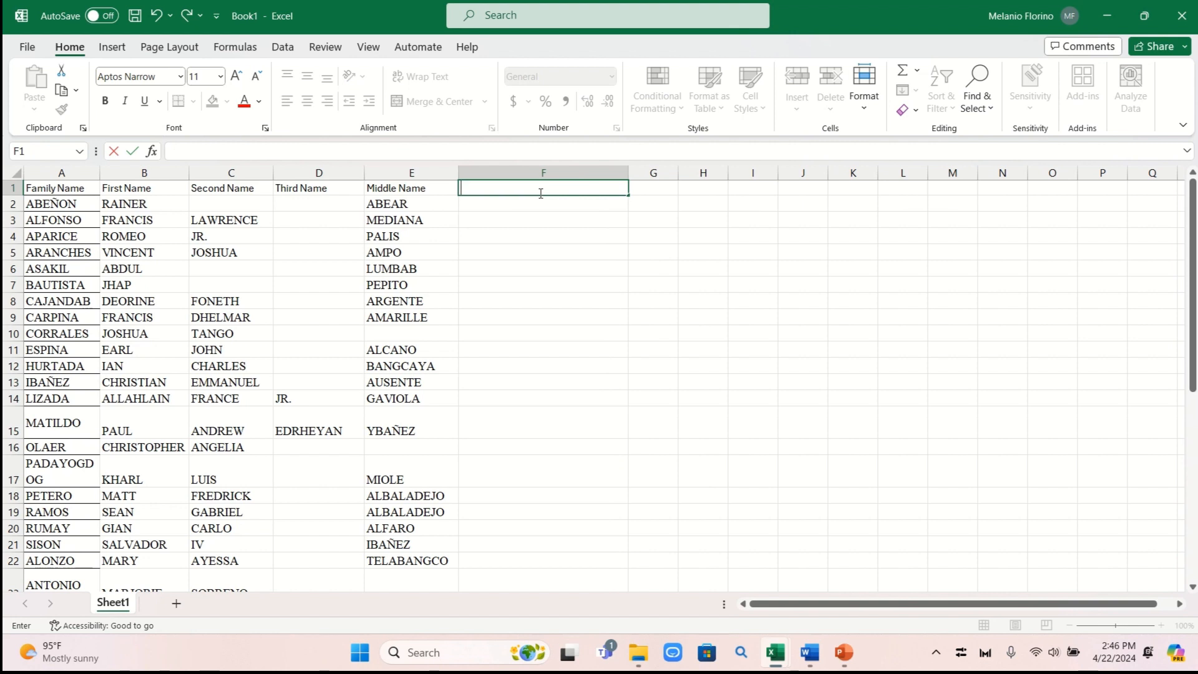
text(CON)
key(Caps_Lock)
text(C)
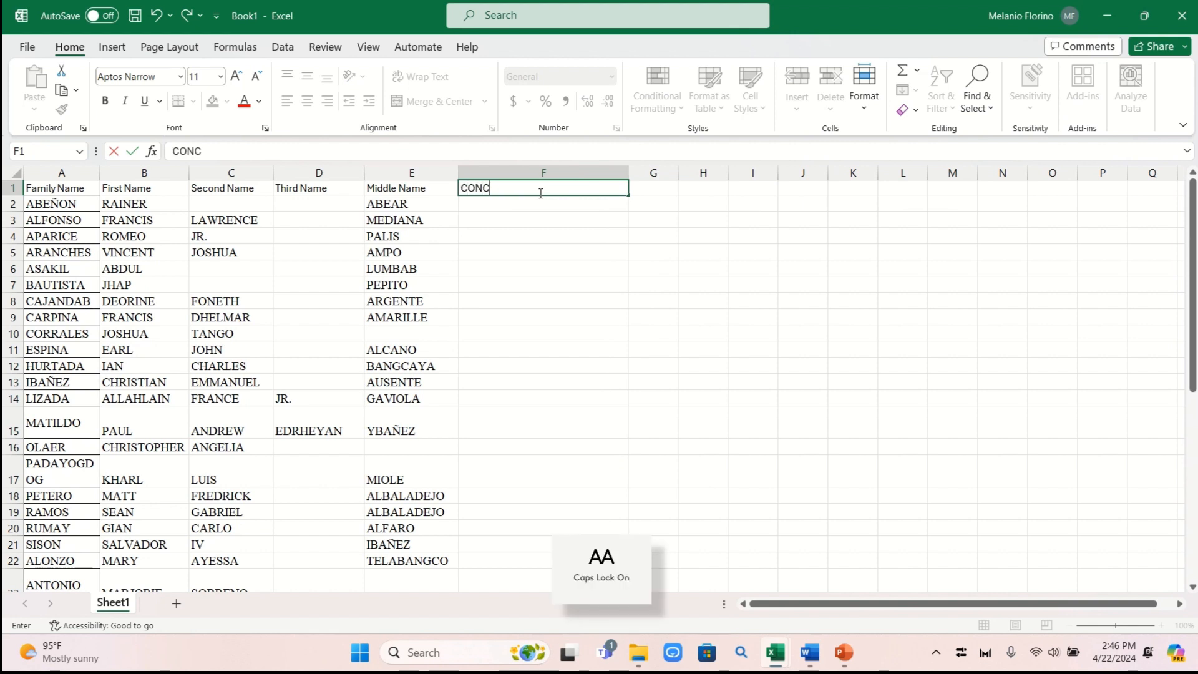
text(ATENATE)
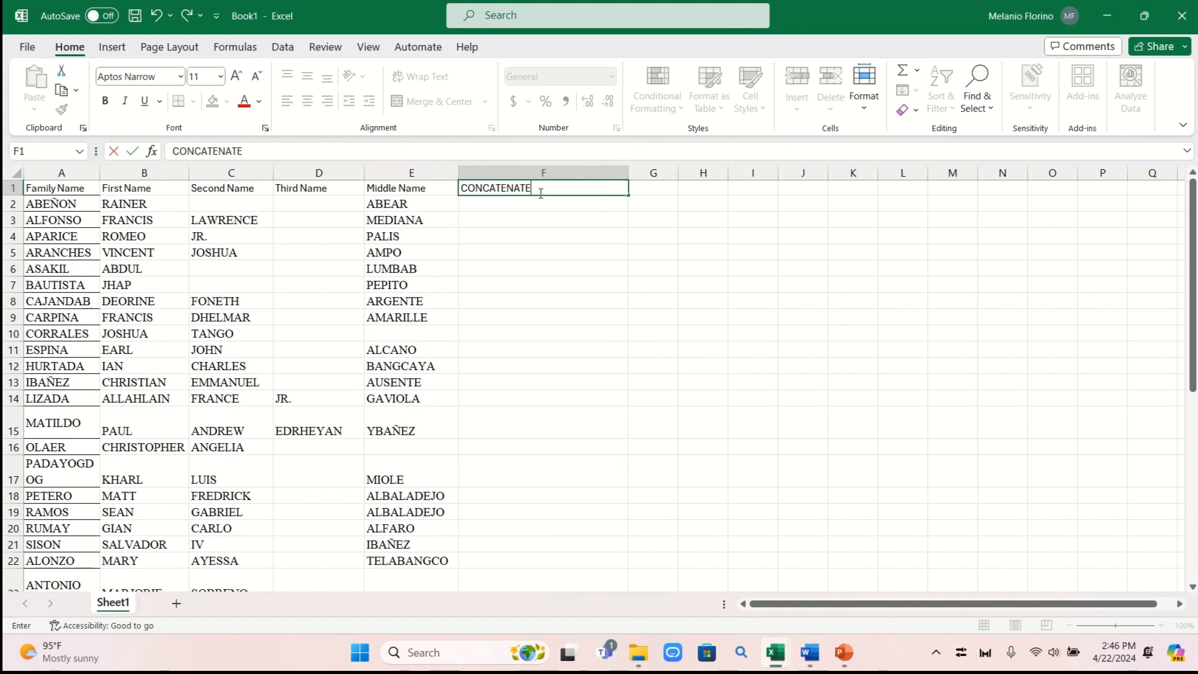
click(606, 222)
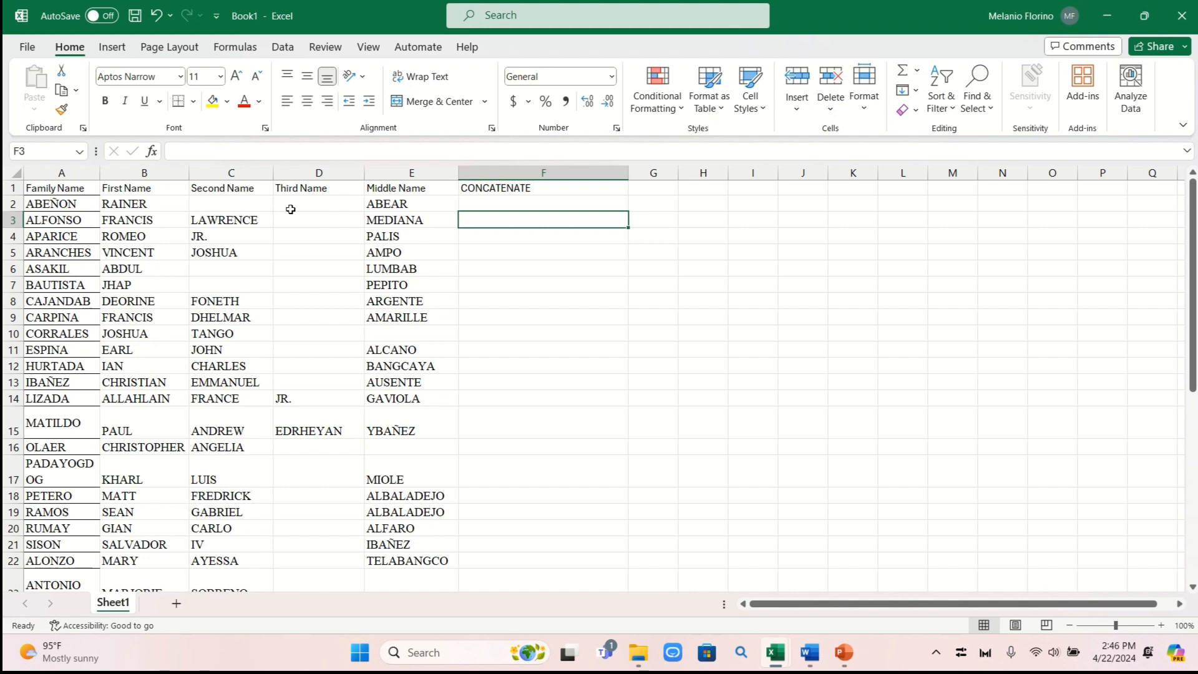
click(487, 206)
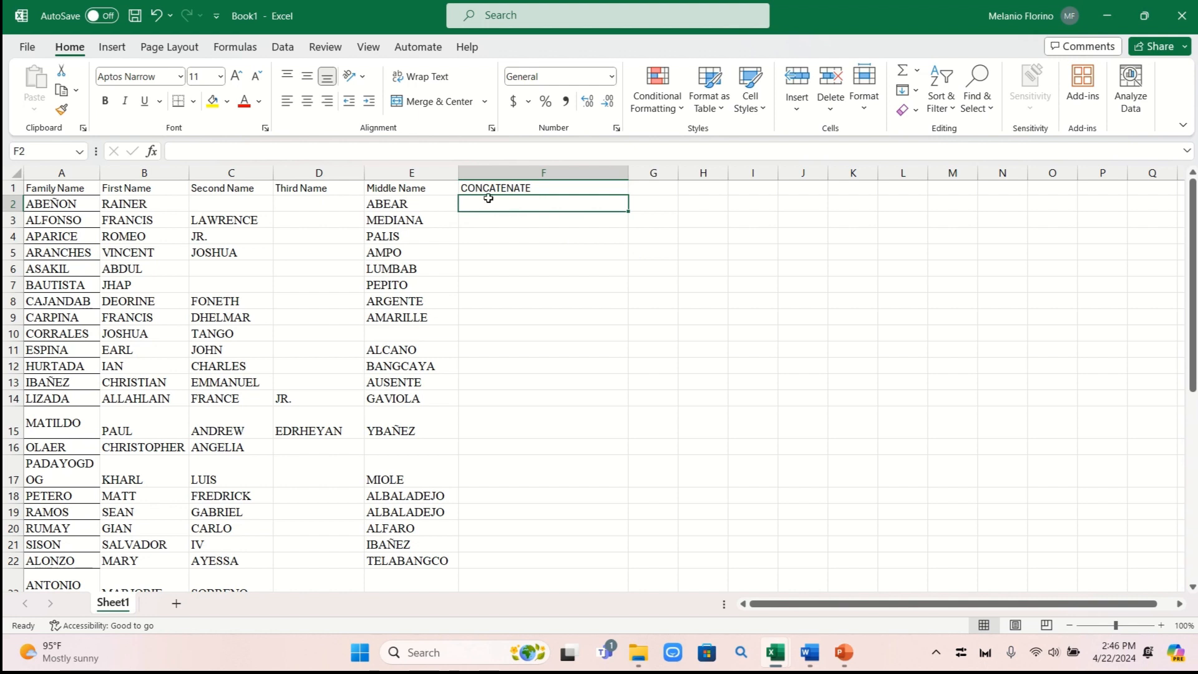
Insert a CONCATENATE function into F2 from the function picker
click(151, 153)
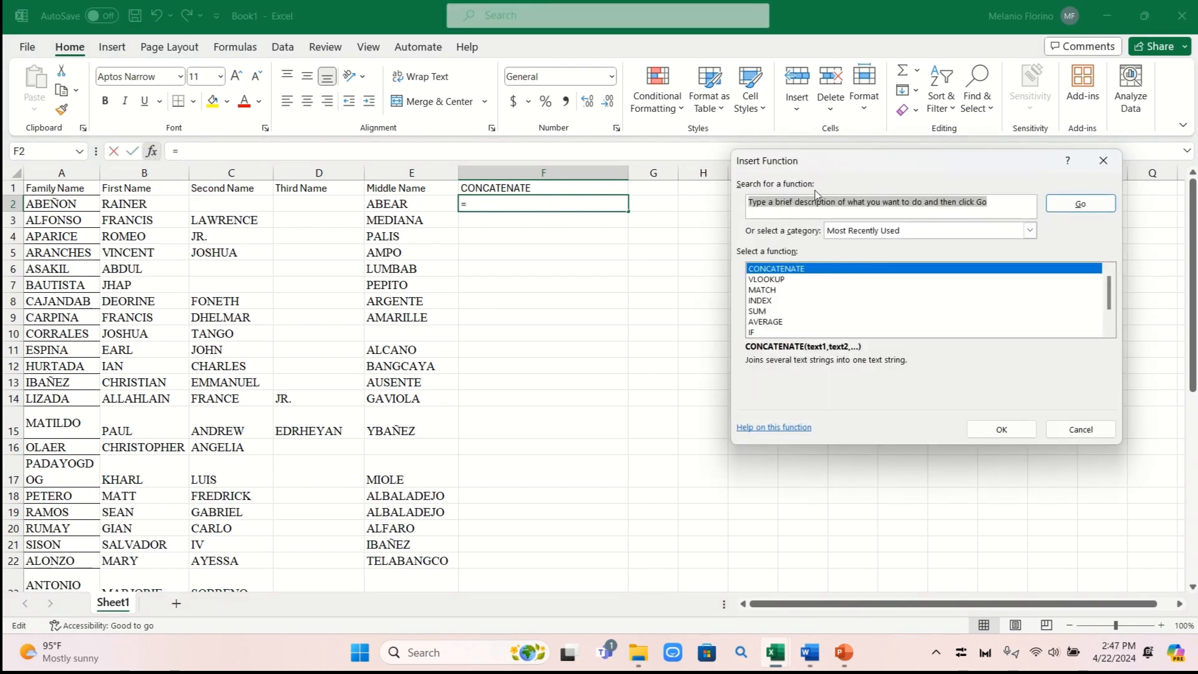
drag(825, 172, 736, 235)
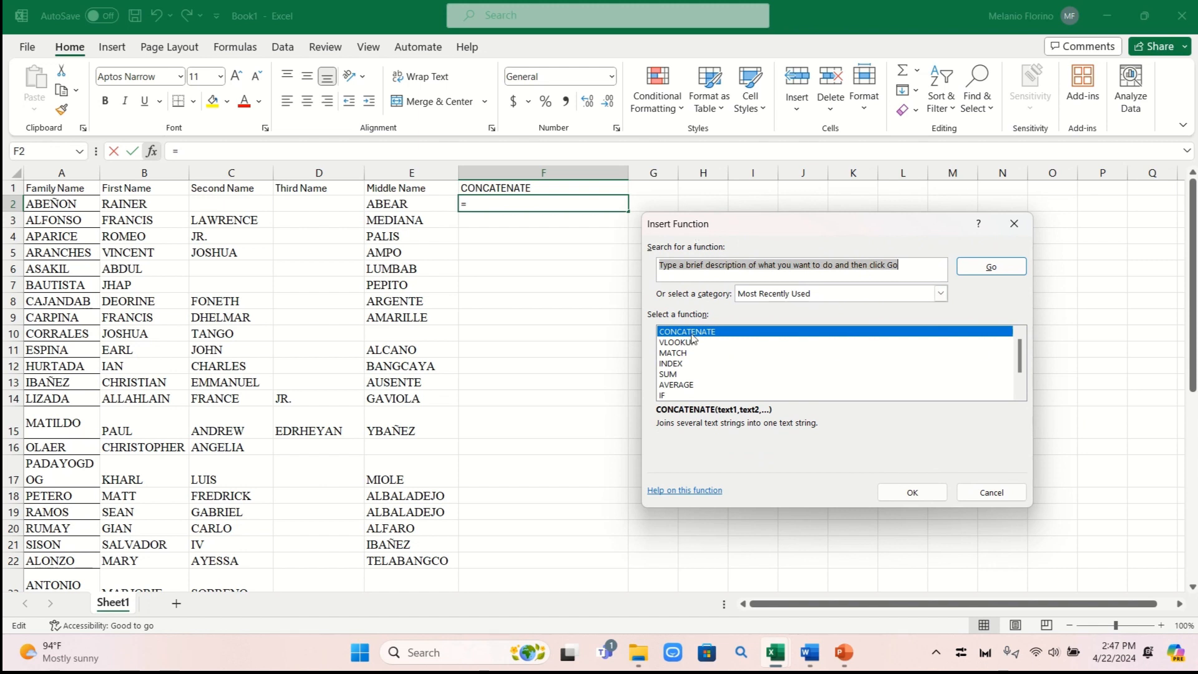
click(903, 492)
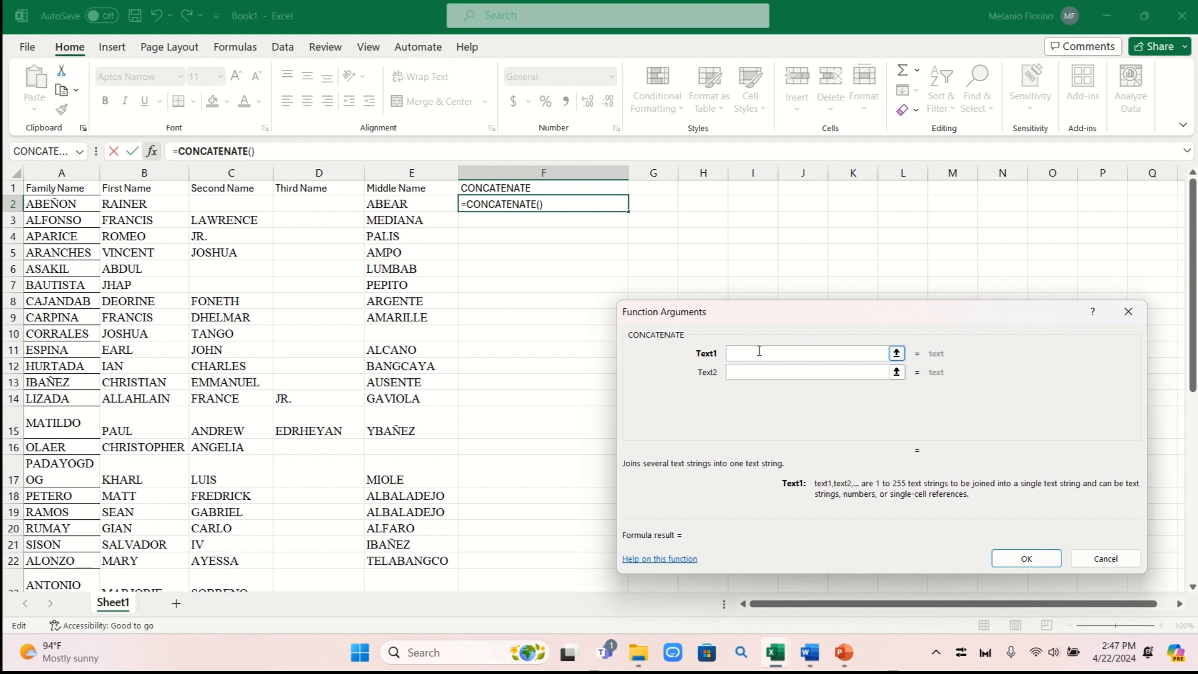
Set its arguments to B2, " ", C2, " " and D2
click(133, 204)
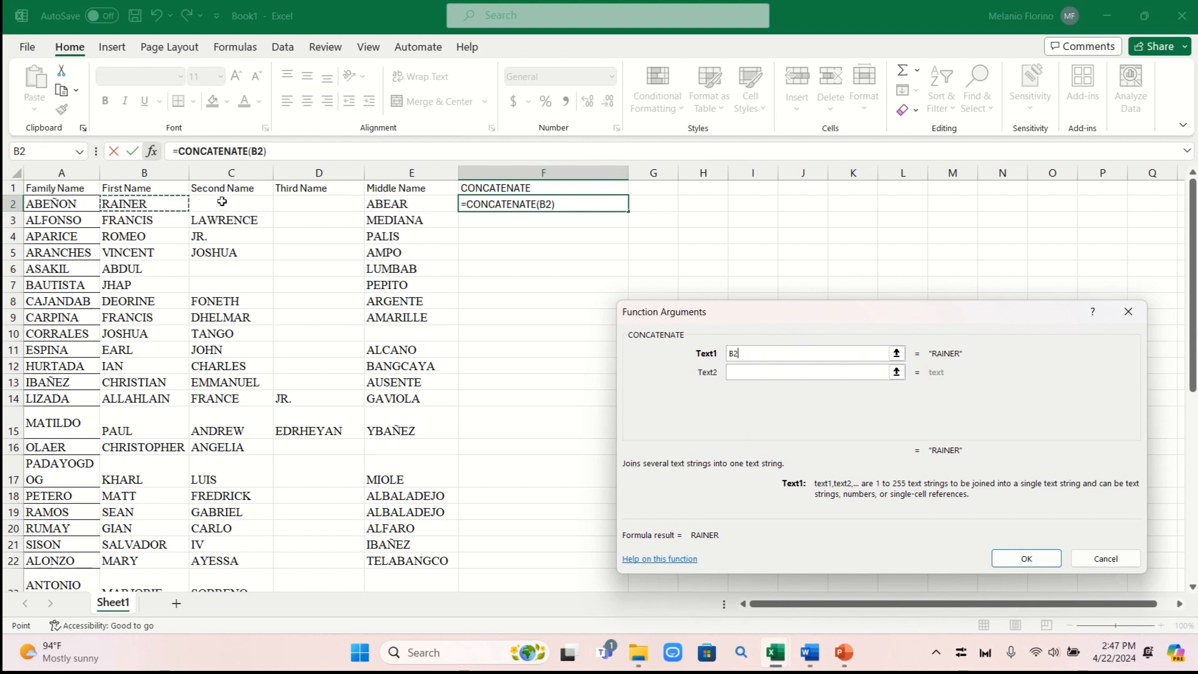
click(748, 373)
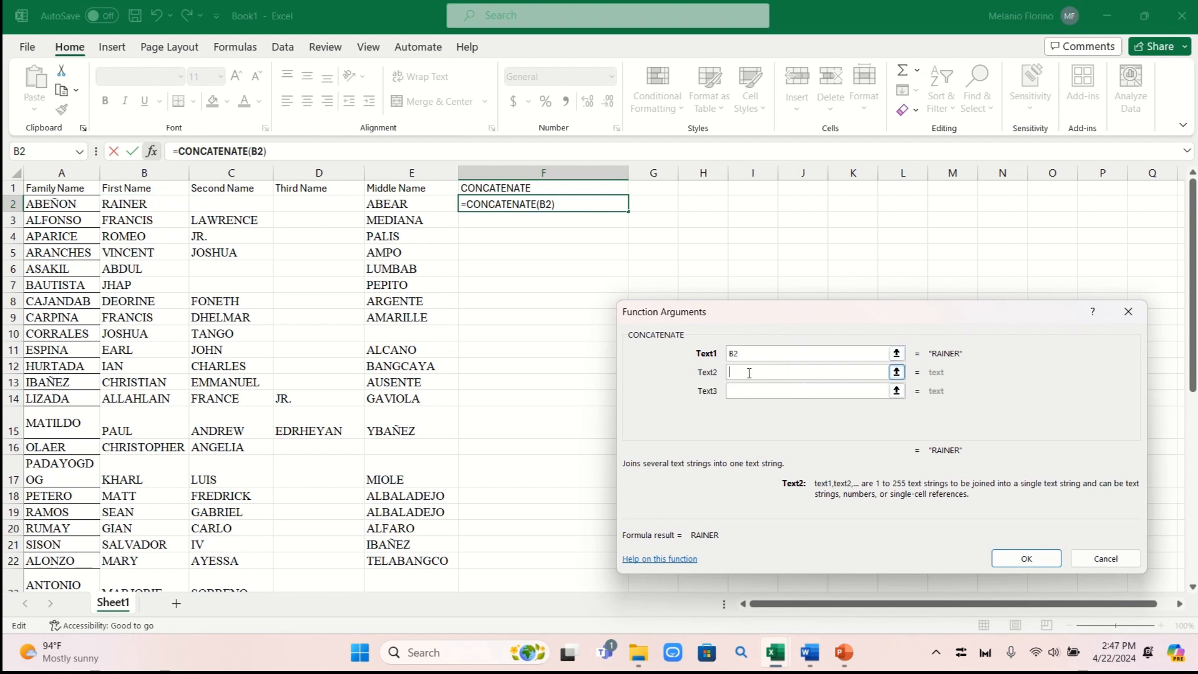
text(" ")
click(741, 388)
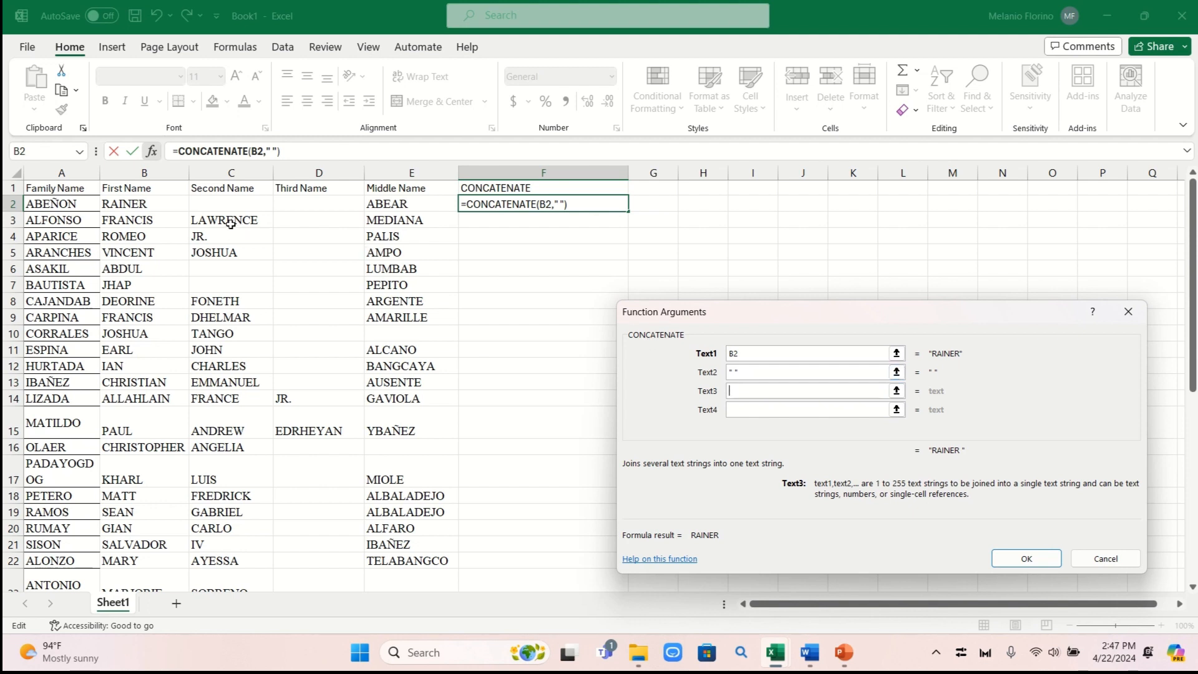
click(215, 202)
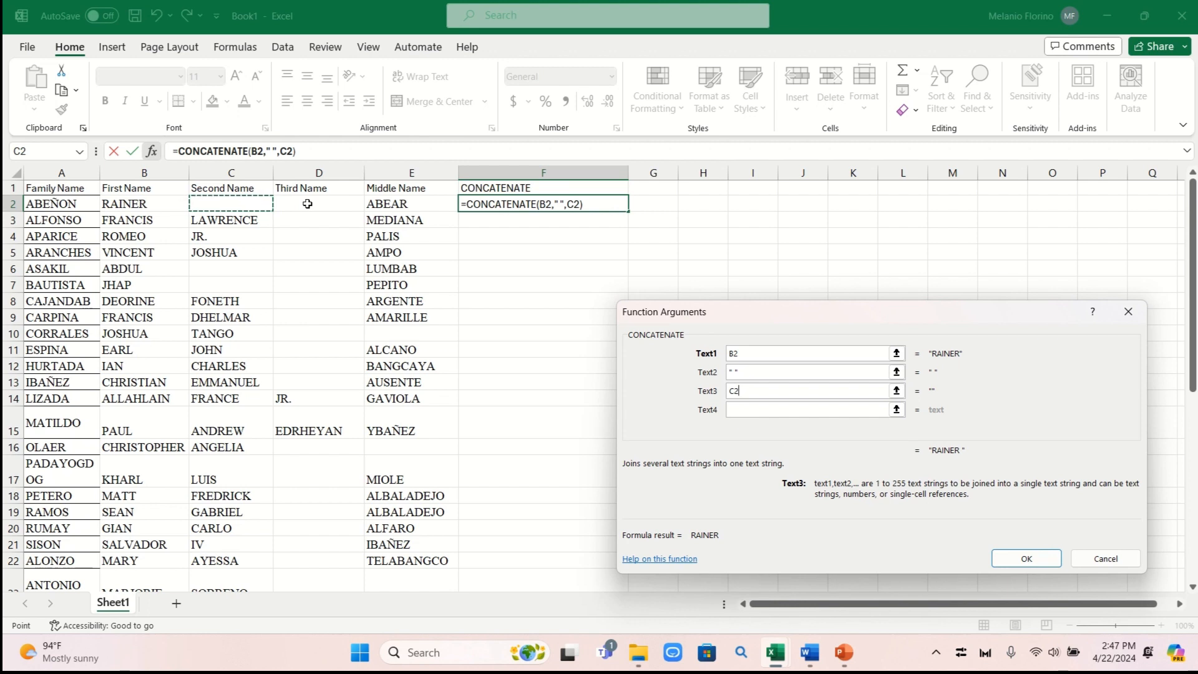
click(743, 410)
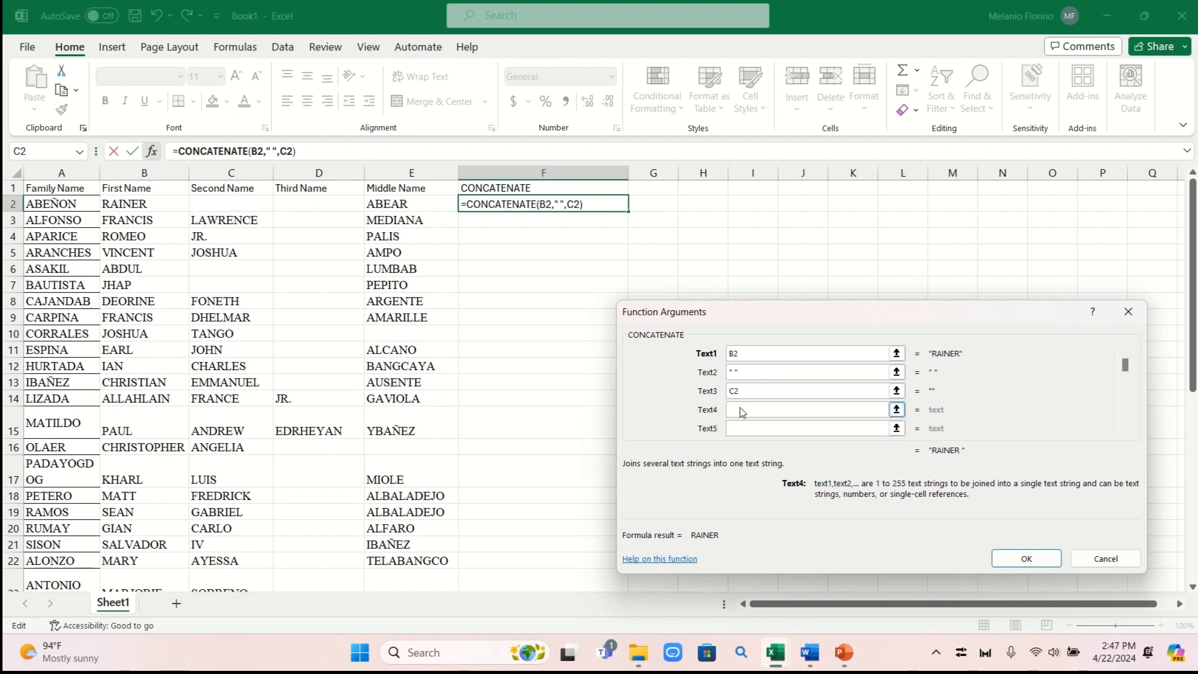
text(" ")
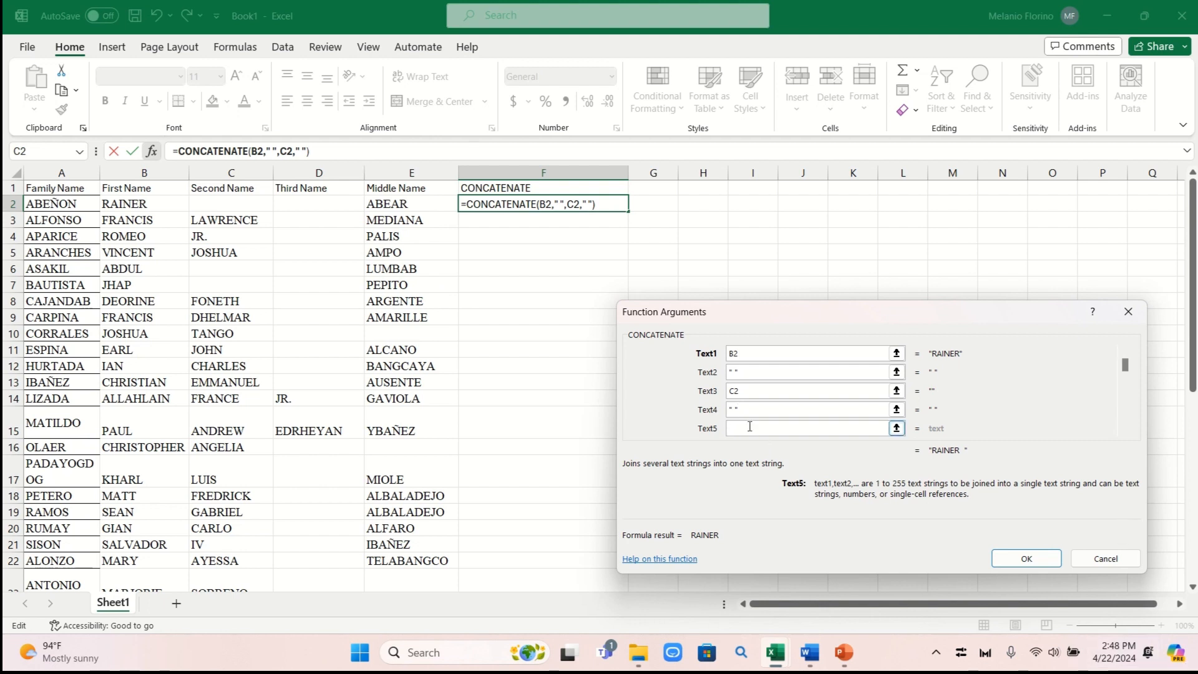
click(321, 207)
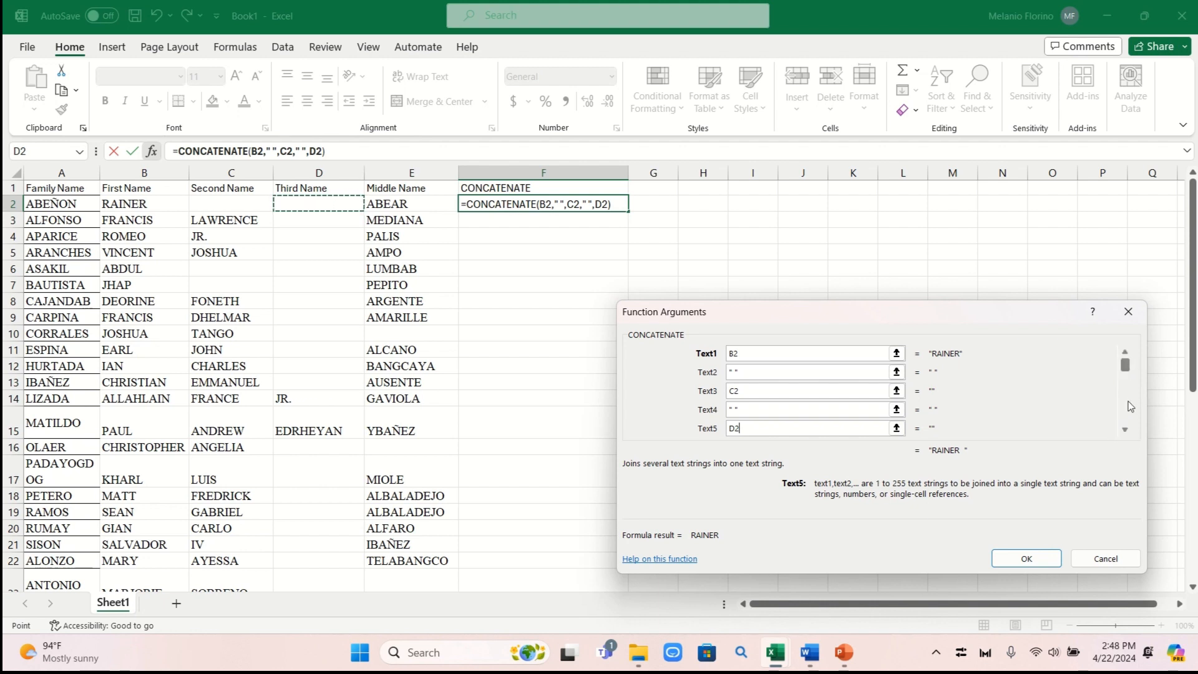
click(1125, 430)
click(1125, 430)
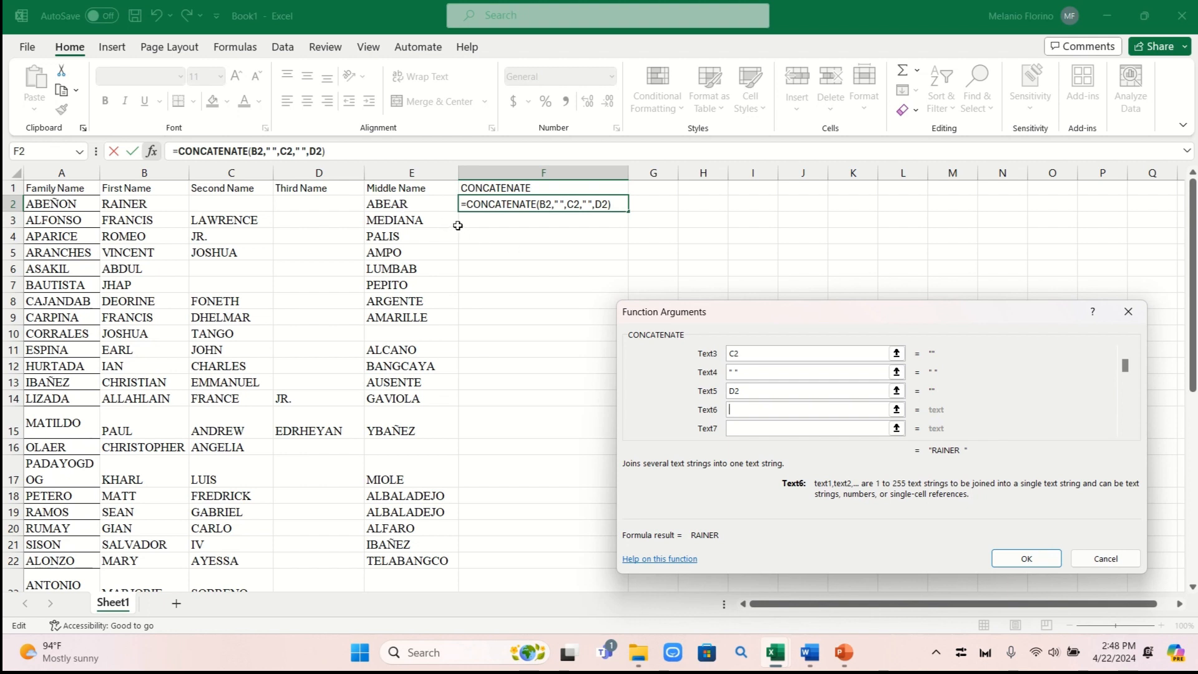
Add LEFT(E2,1) as the middle-initial argument of the CONCATENATE formula
key(Caps_Lock)
text(left)
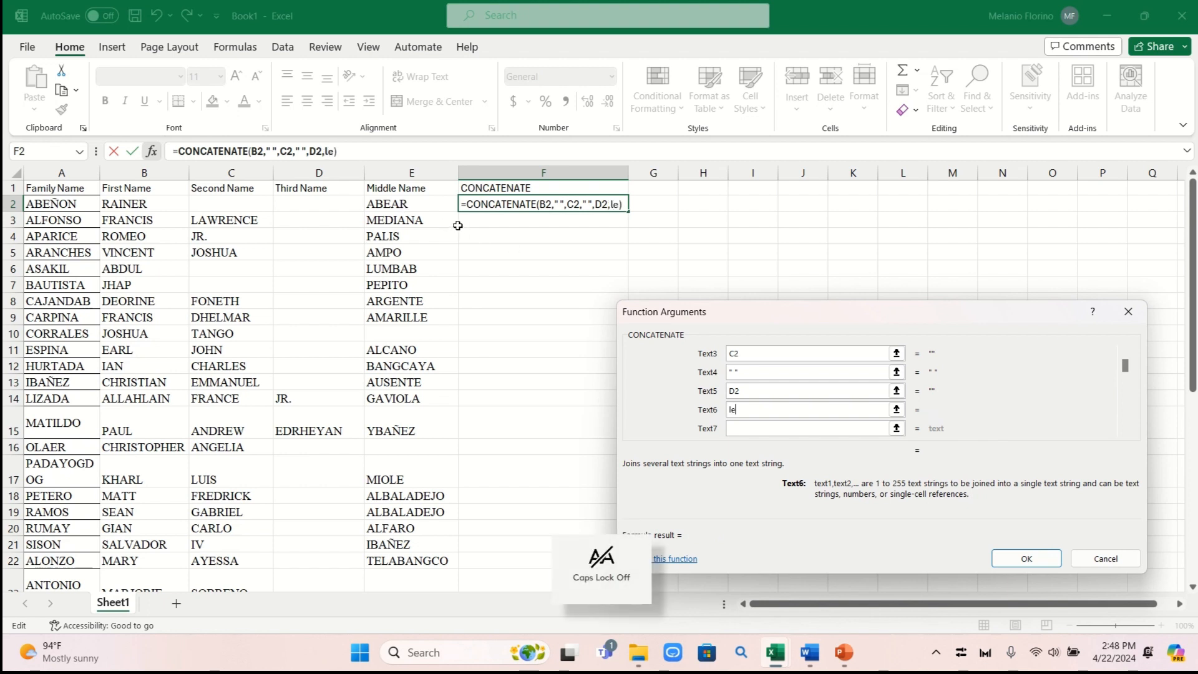
key(BackSpace)
key(BackSpace)
key(BackSpace)
key(BackSpace)
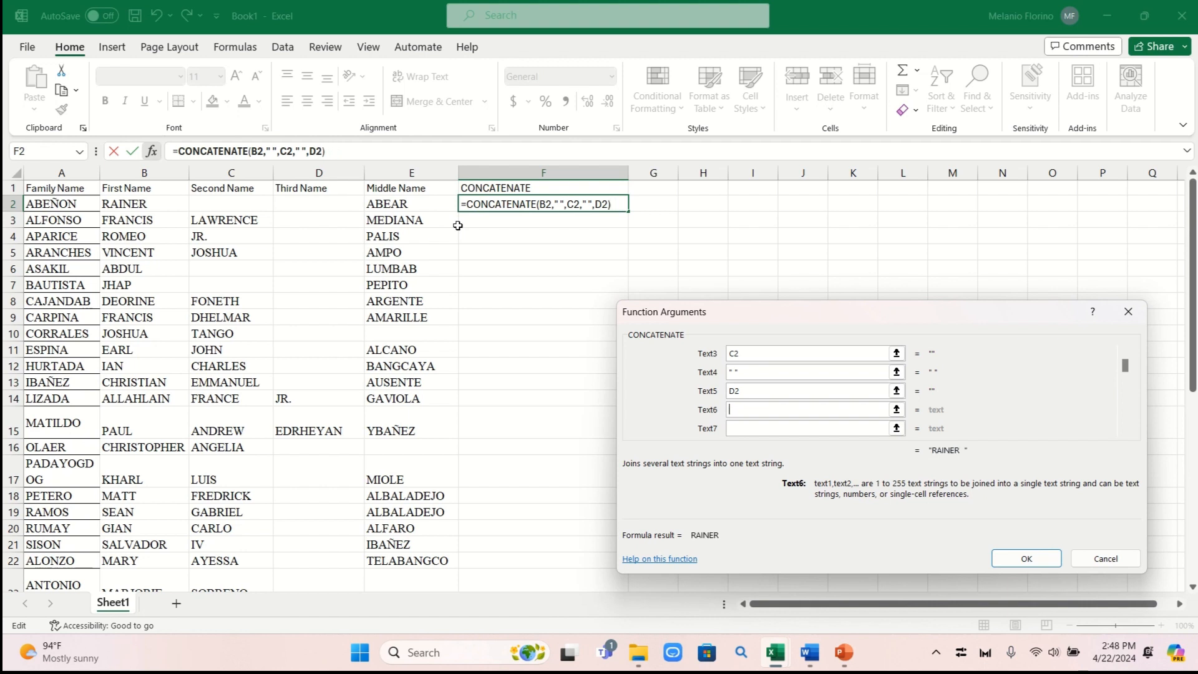
key(Caps_Lock)
text(LEFT()
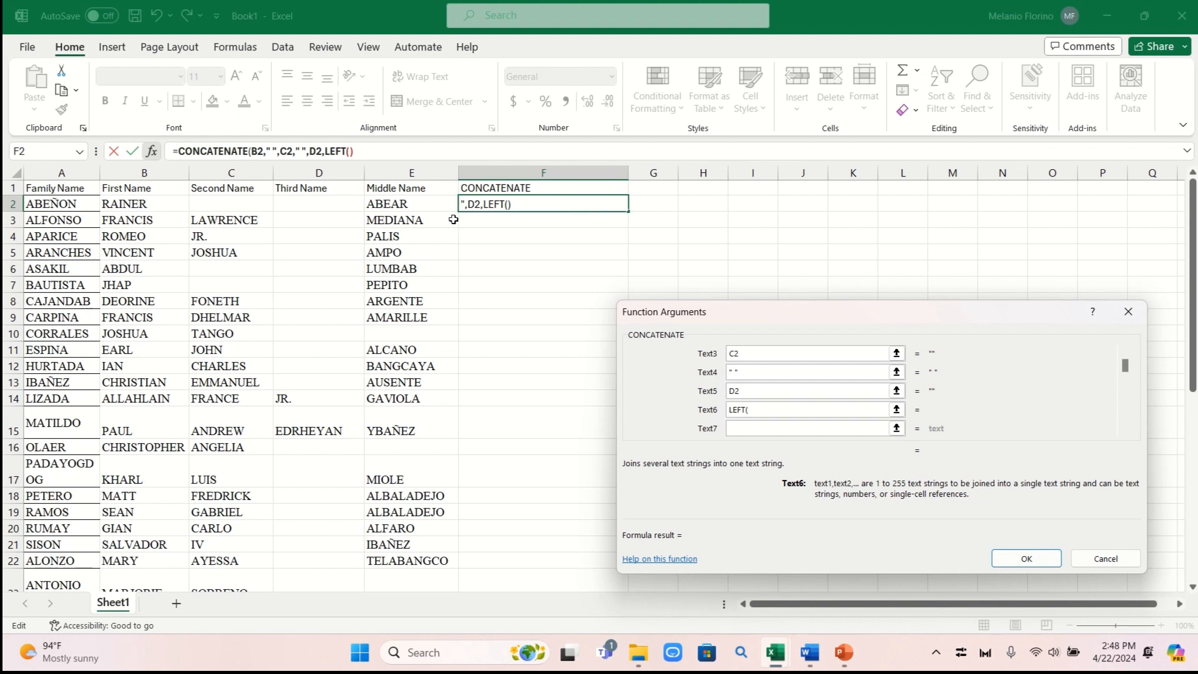
click(423, 205)
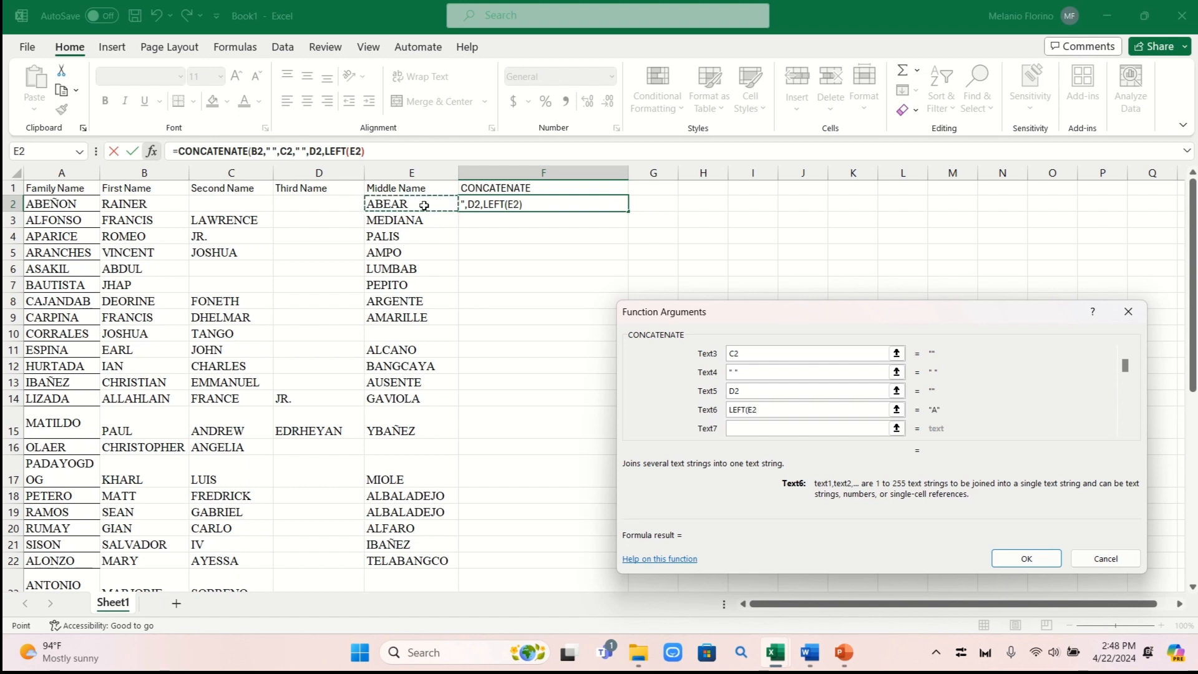
text(,1))
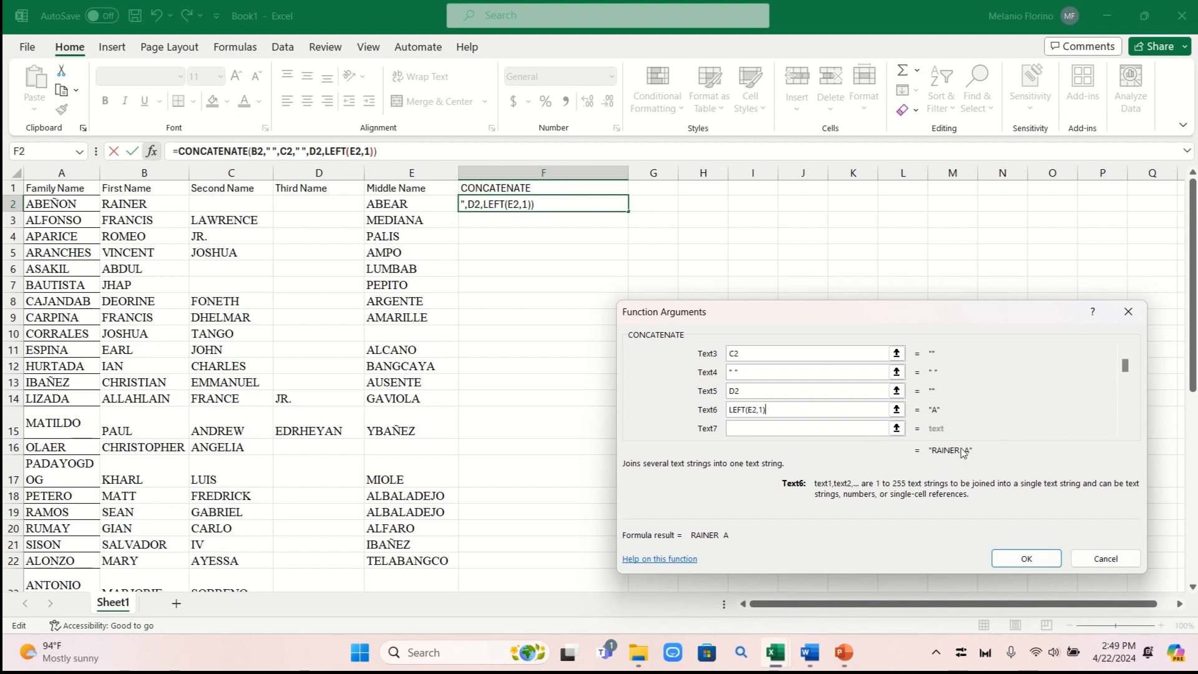
Add a period ".", a space " " and the family name A2 as the final arguments
click(744, 429)
text(".)
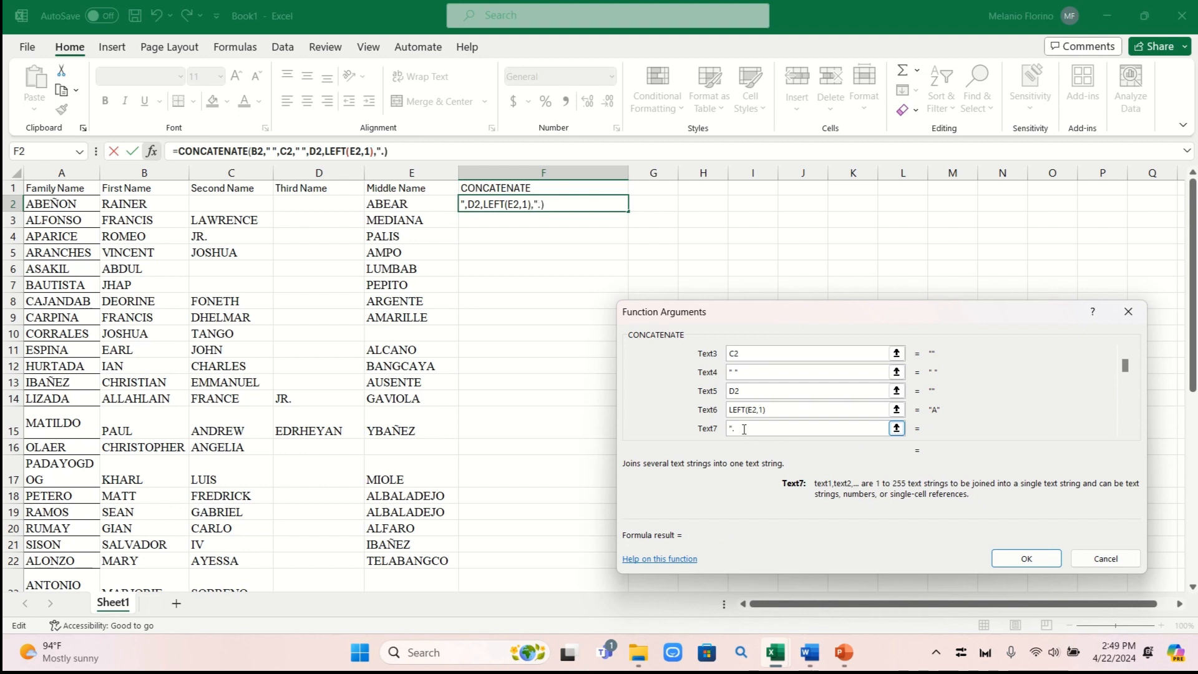
text(")
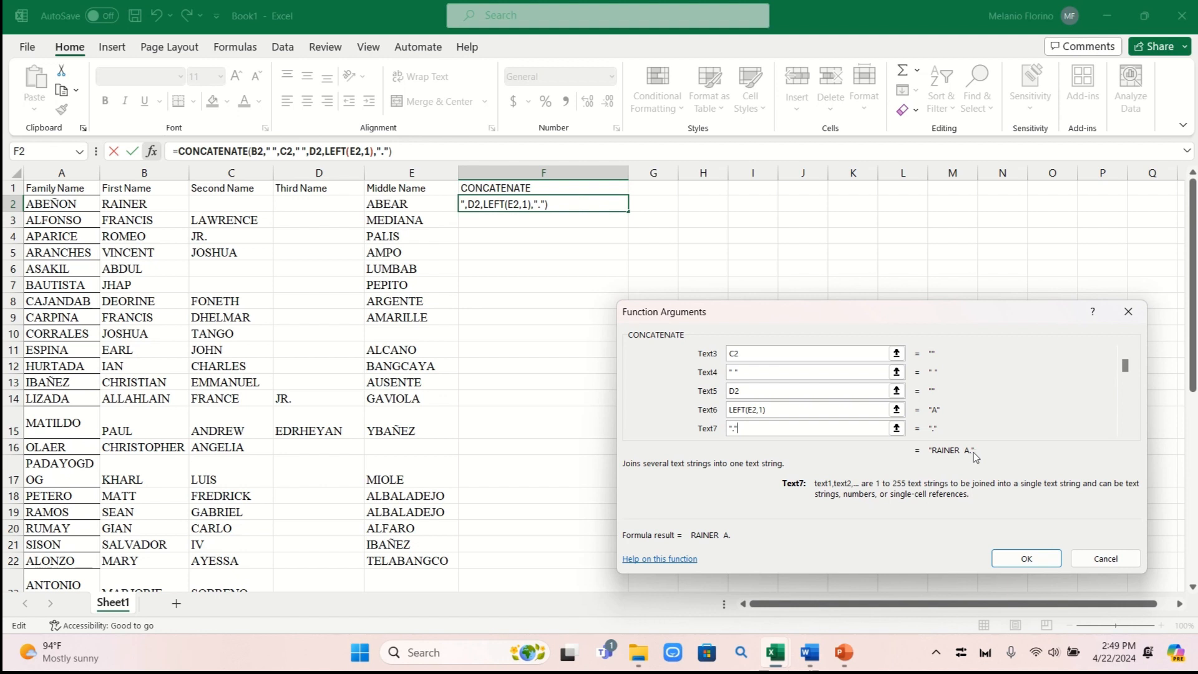
click(1124, 430)
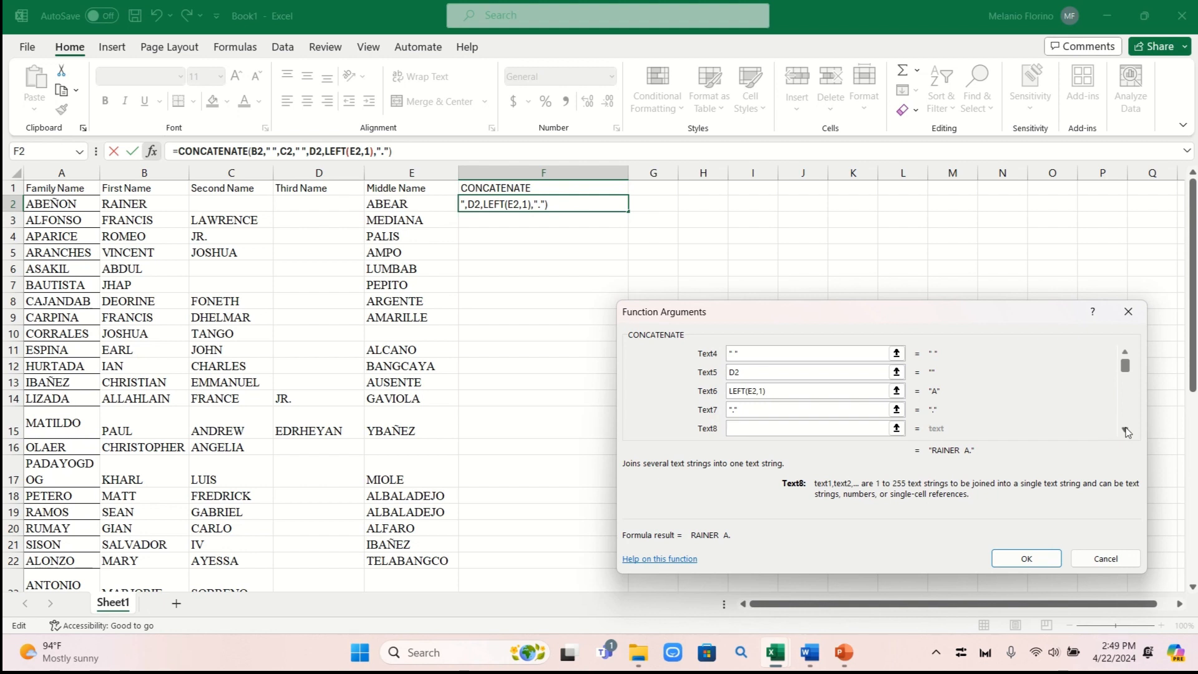
text(" ")
key(Tab)
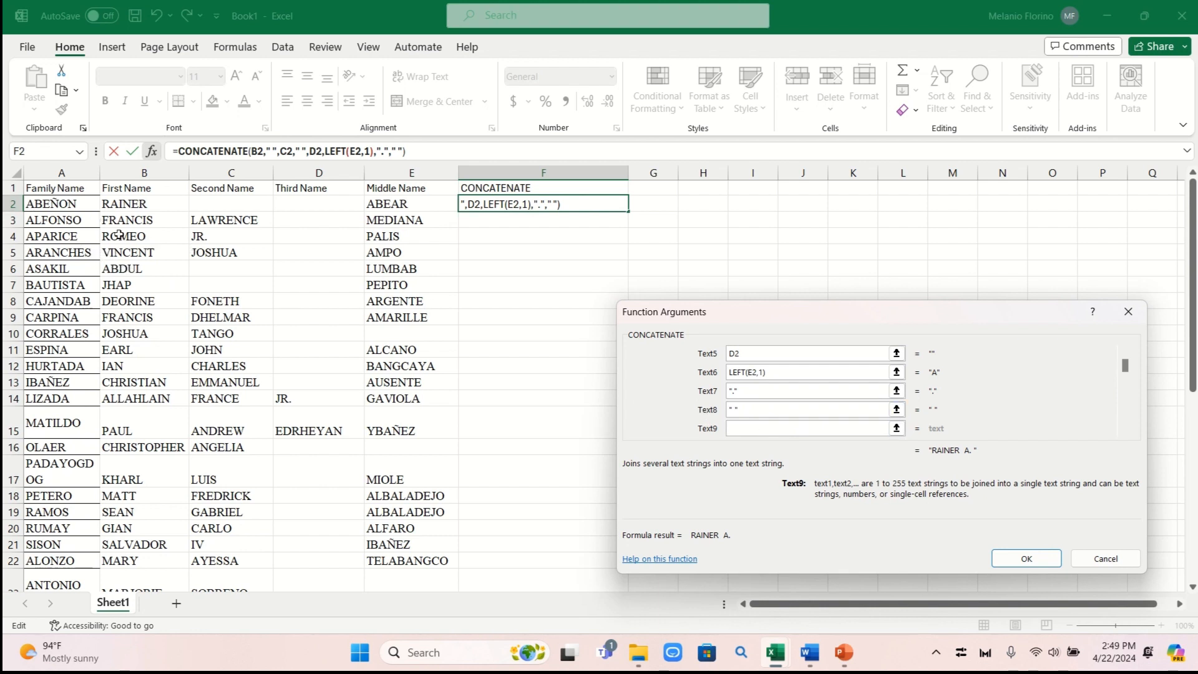
click(63, 206)
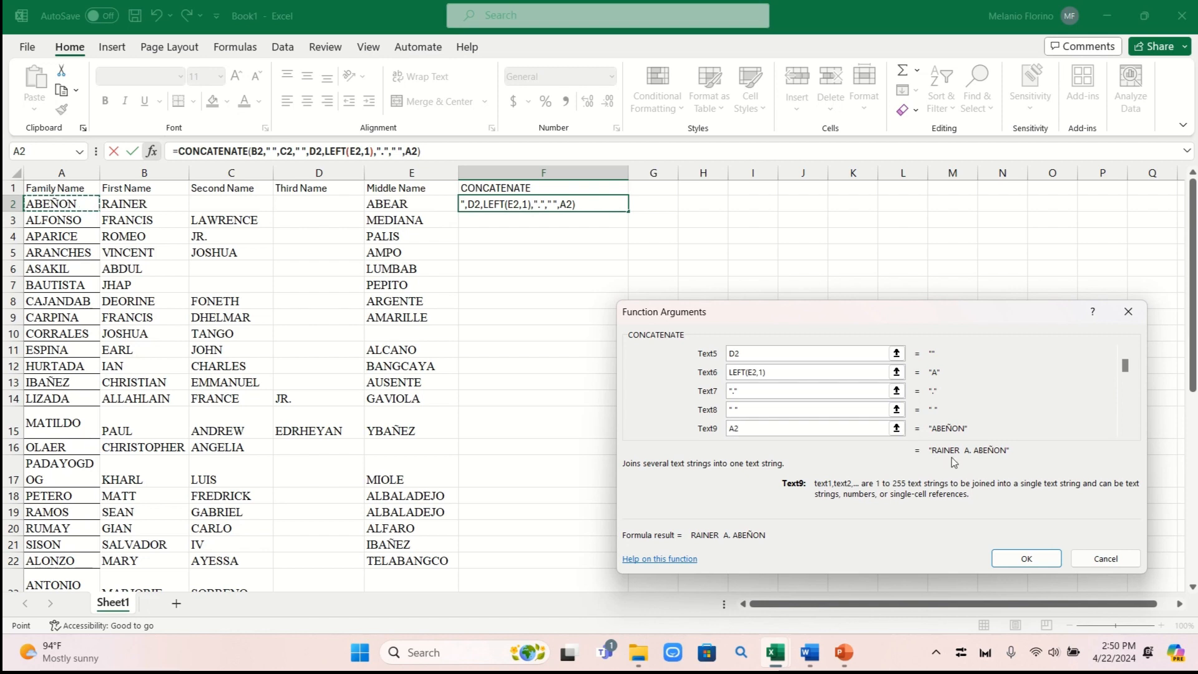
Confirm the F2 formula, fill it down to F42, and widen column F to fit
click(1037, 563)
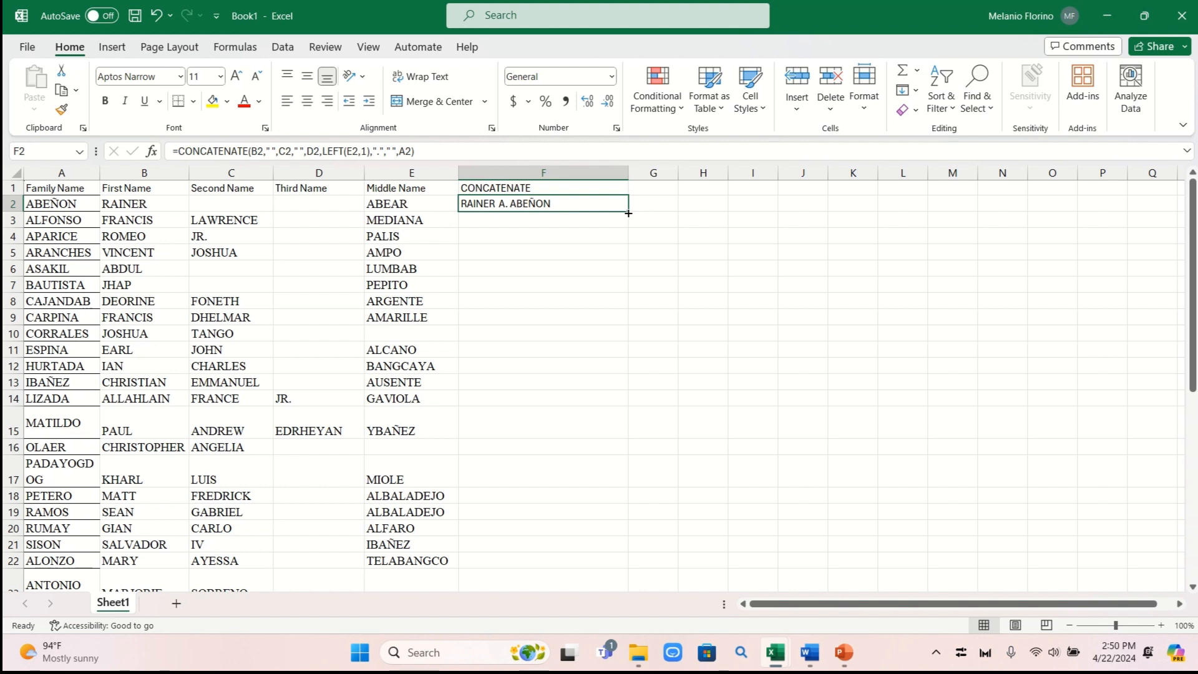
drag(628, 216, 654, 538)
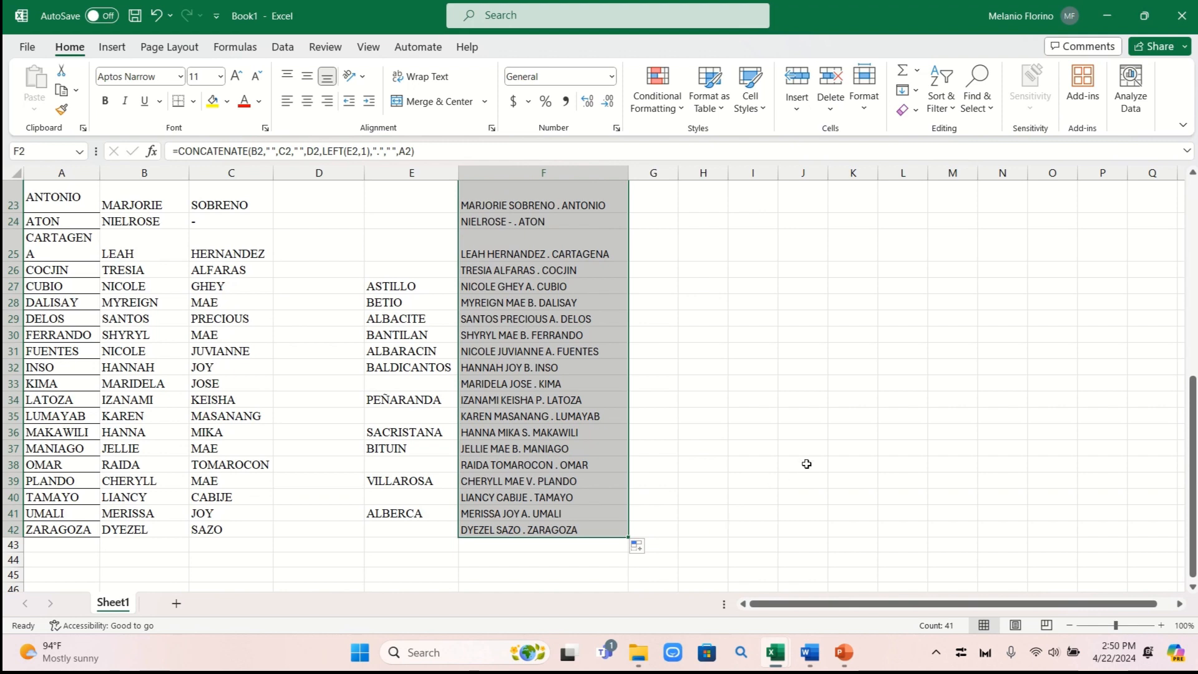
scroll(805, 462, up, 4)
scroll(806, 464, up, 4)
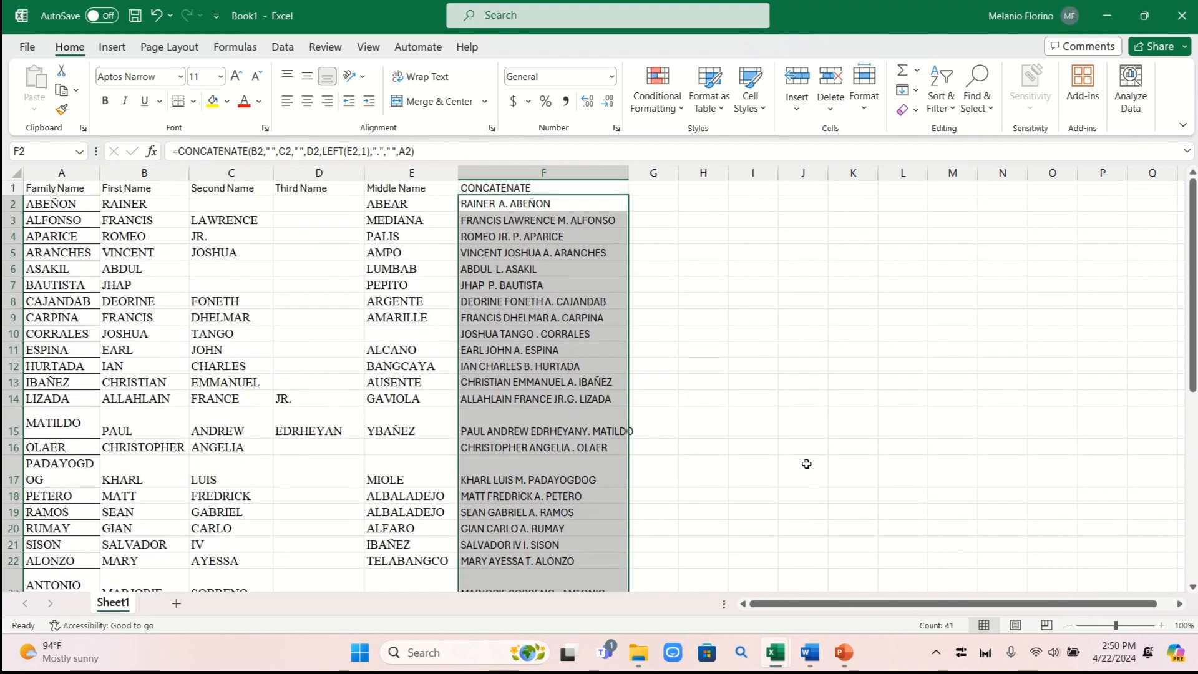
drag(628, 173, 665, 179)
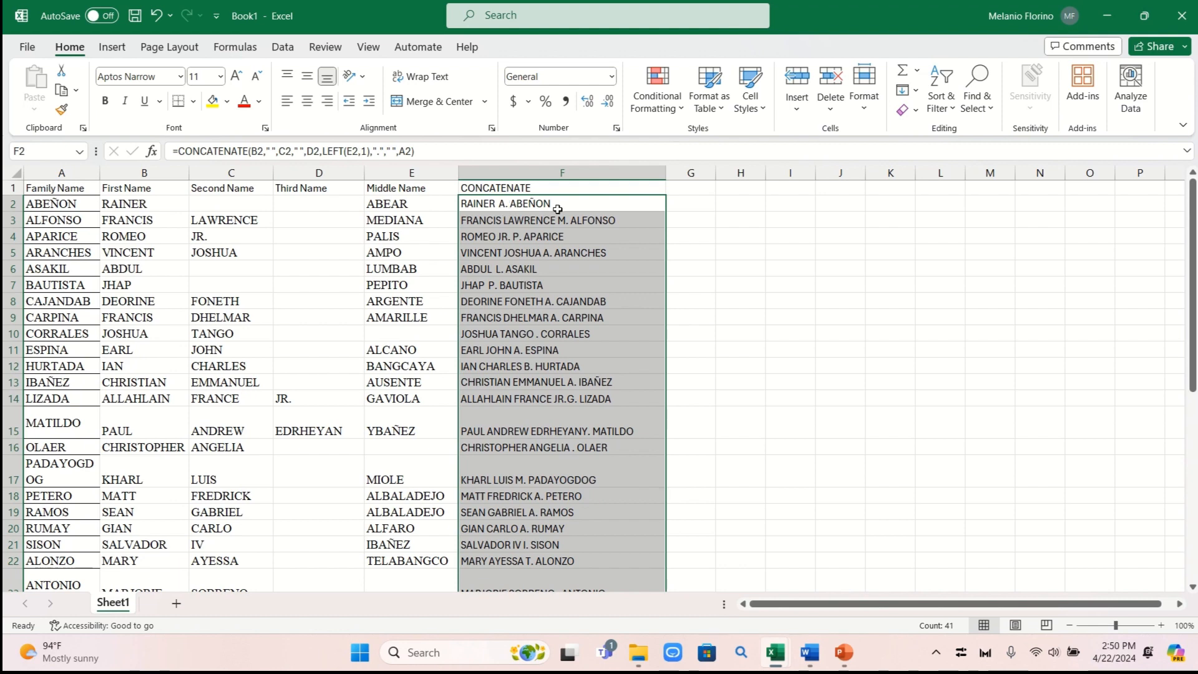
click(854, 268)
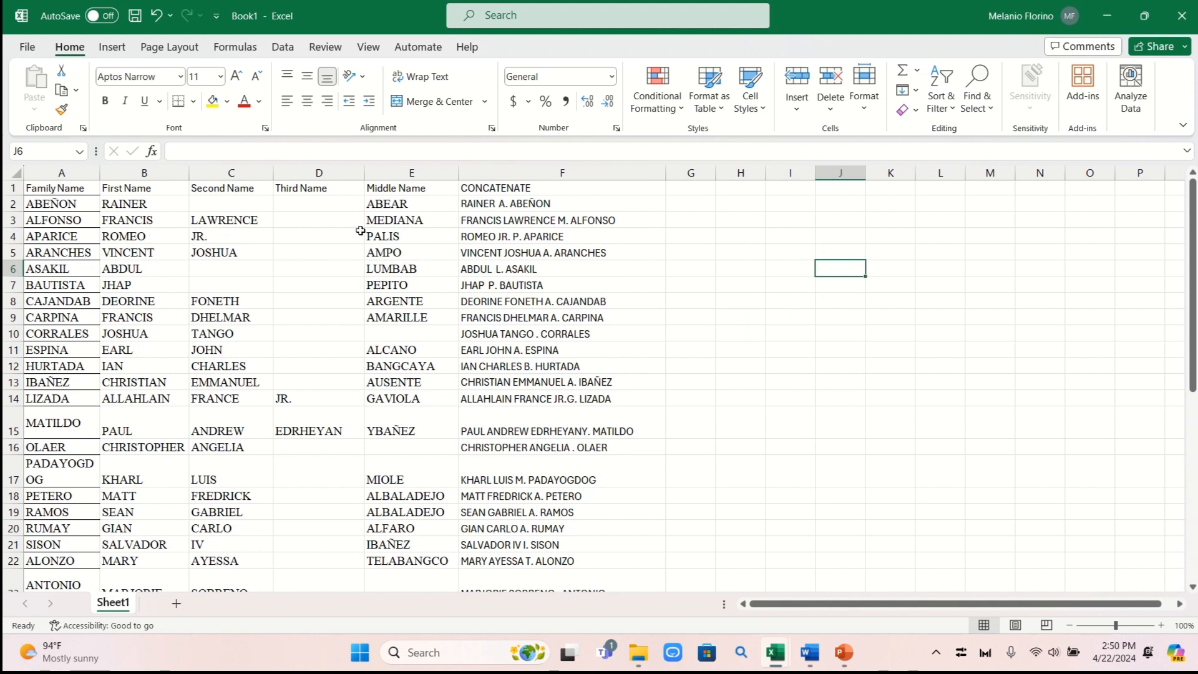
scroll(640, 335, down, 2)
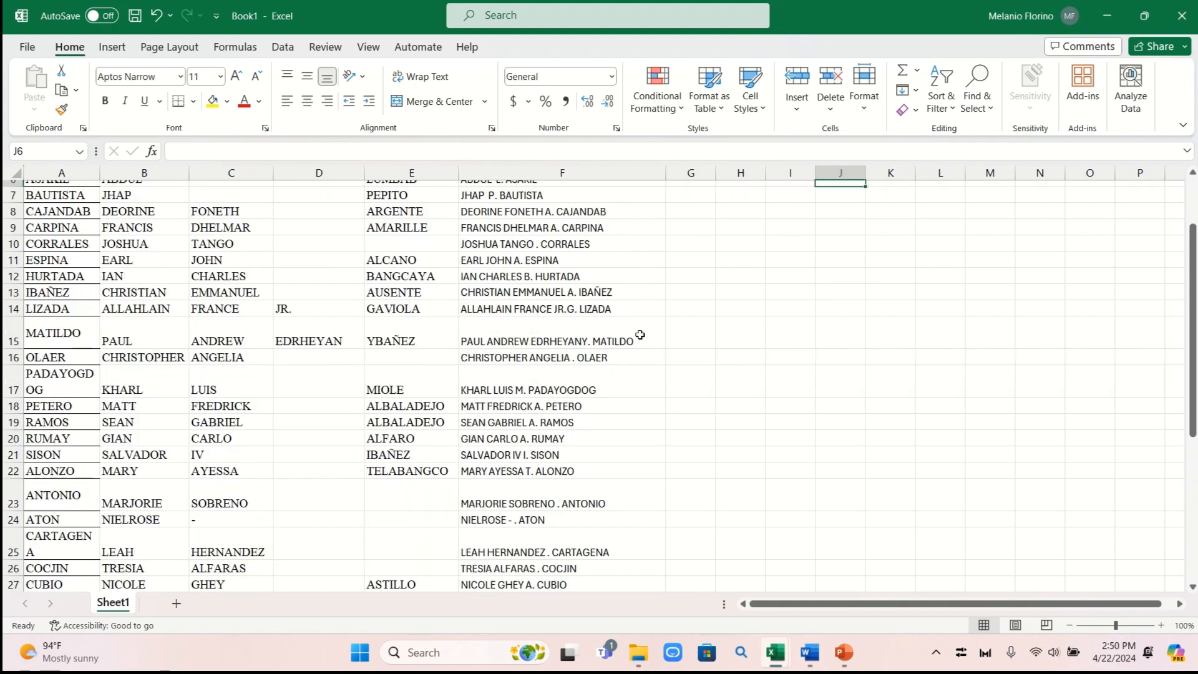
scroll(640, 335, down, 2)
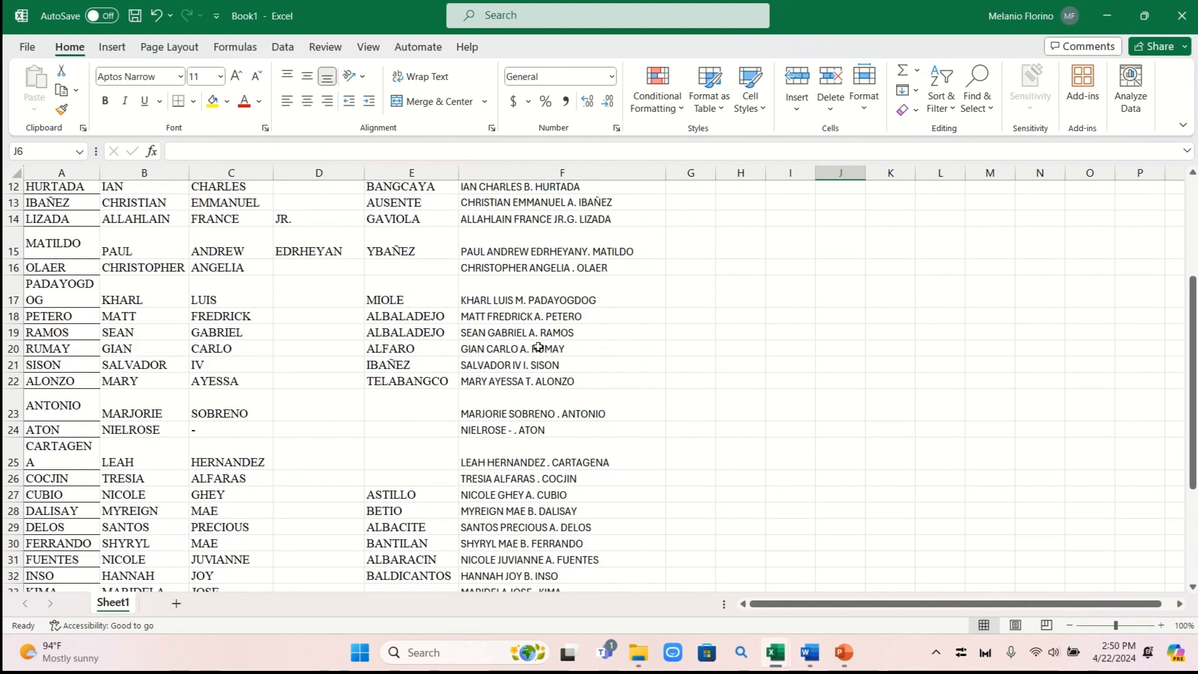
scroll(580, 344, down, 1)
scroll(580, 344, down, 1)
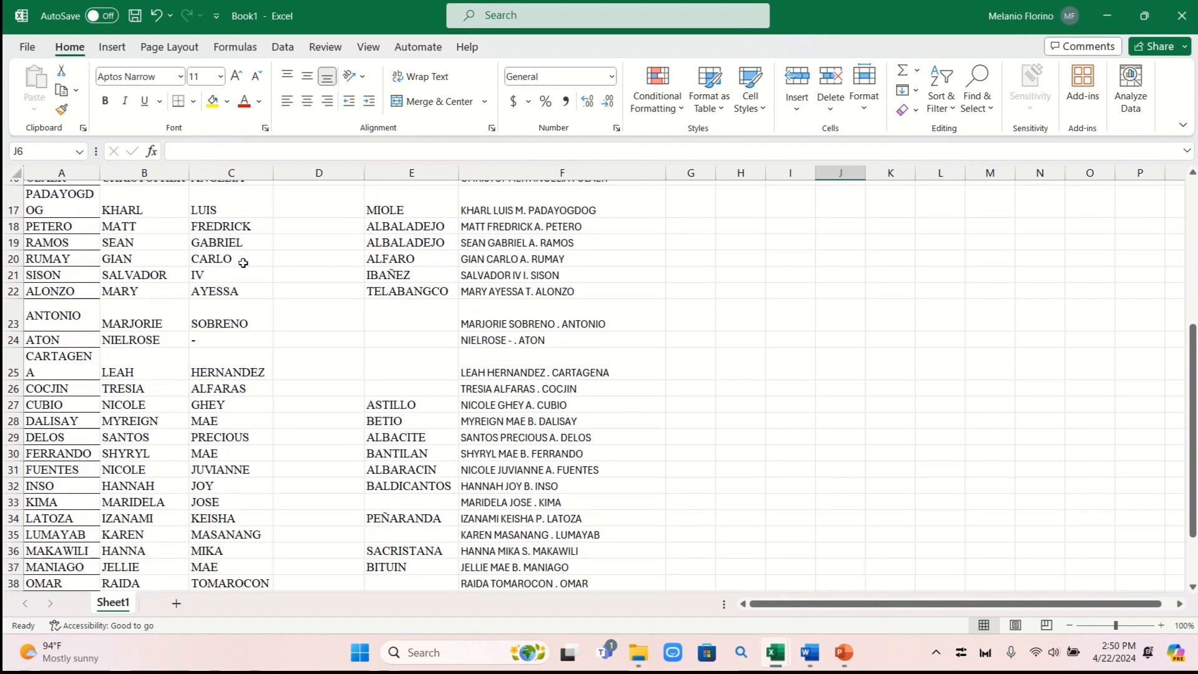
click(527, 341)
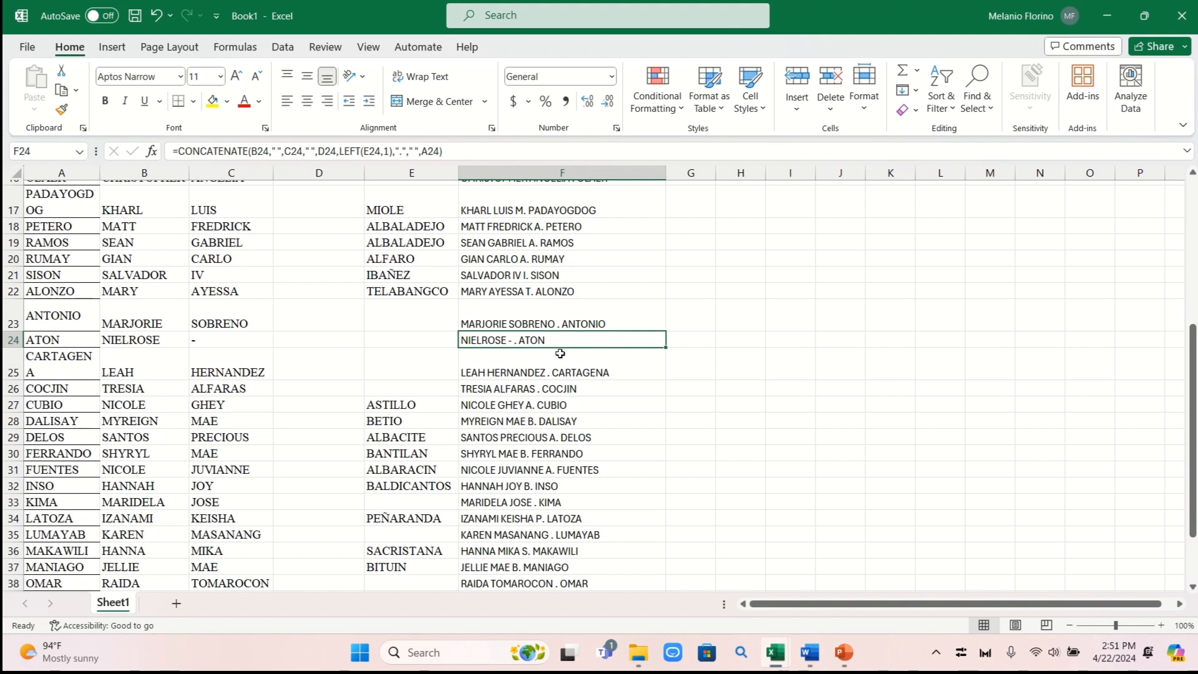
Retype F24 in capitals as the student's first name and surname, without the stray period
key(BackSpace)
key(Caps_Lock)
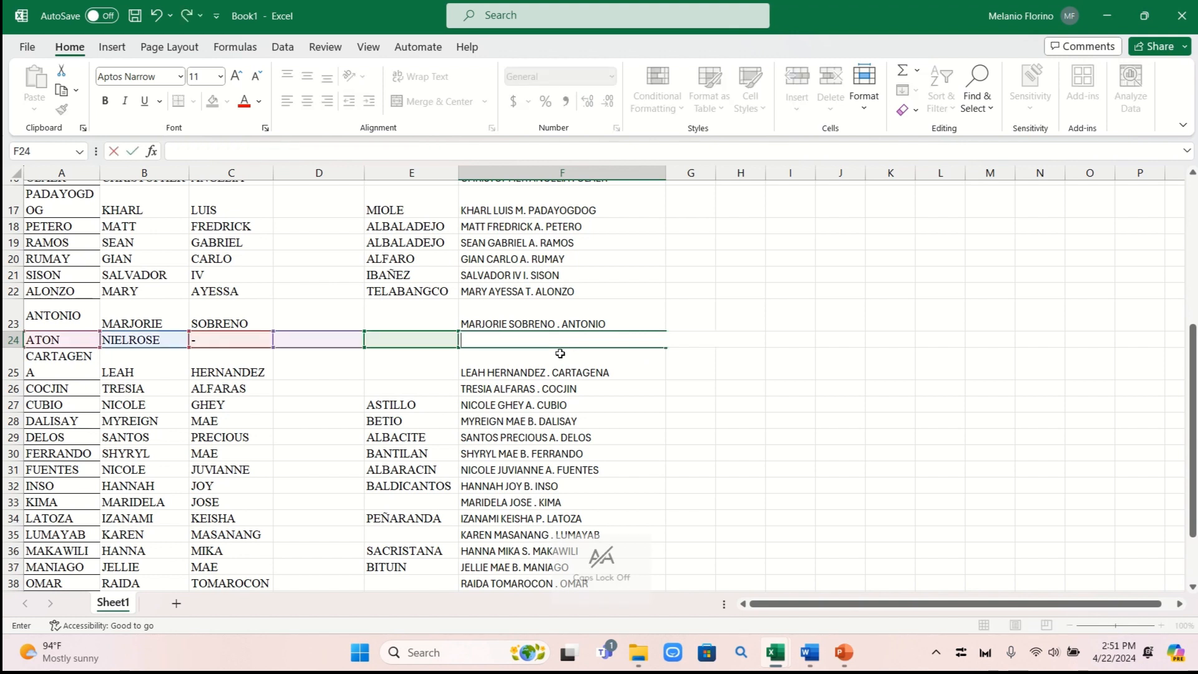
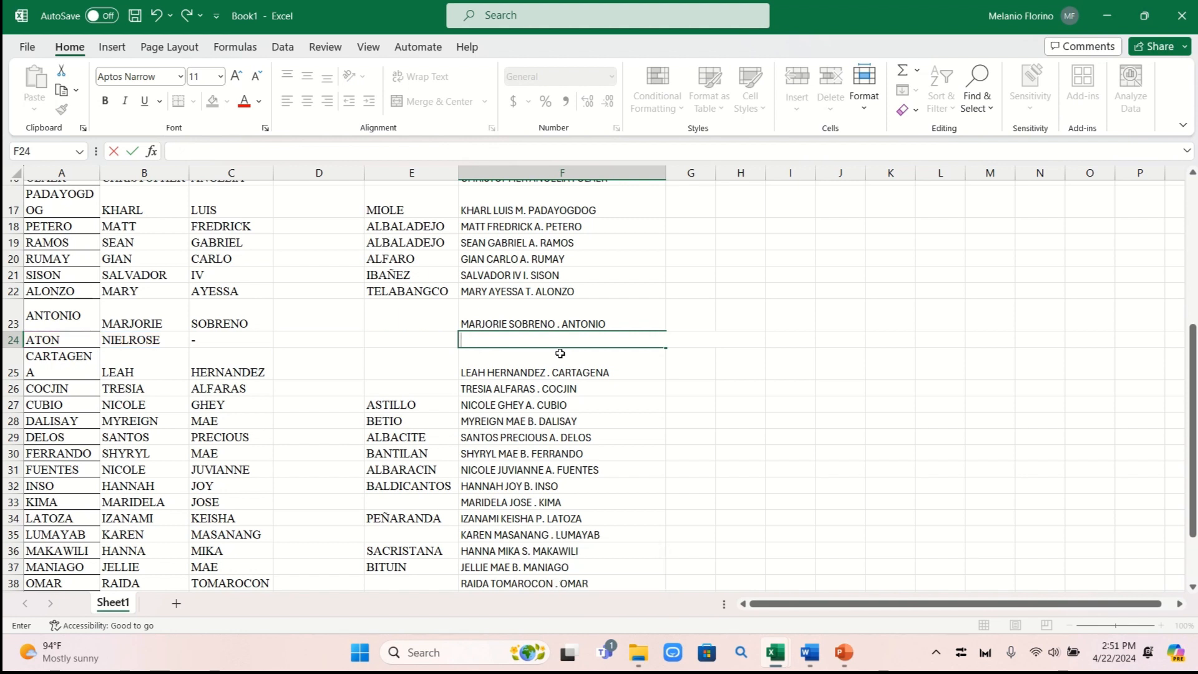
key(Caps_Lock)
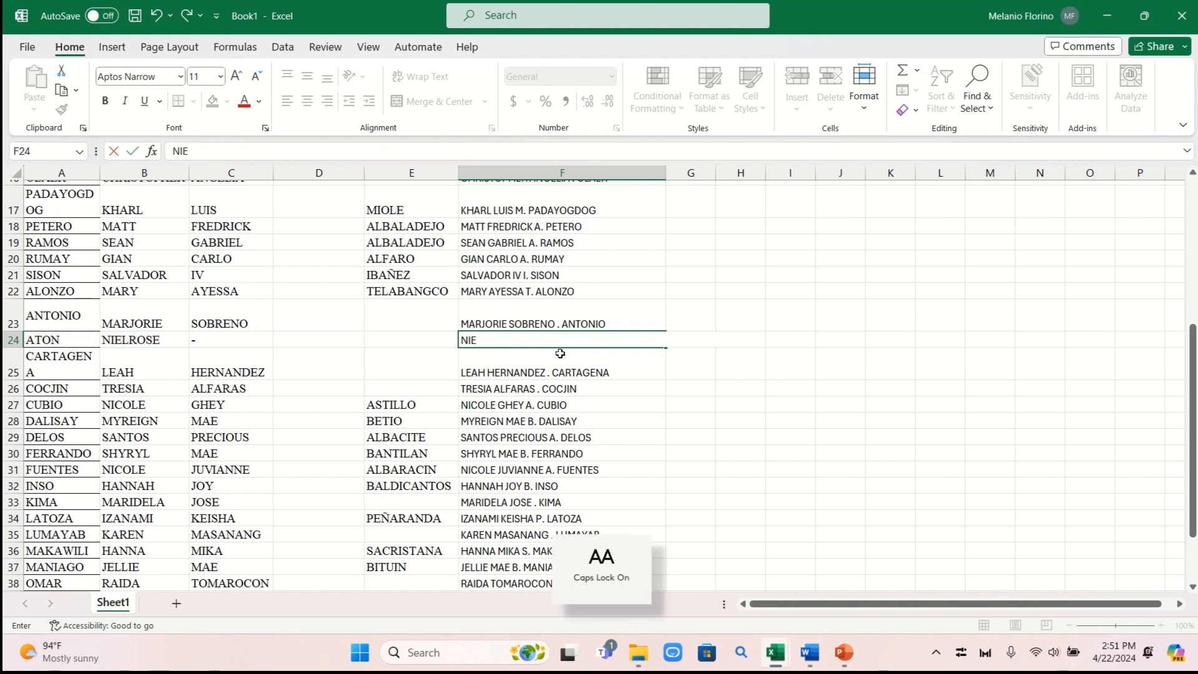
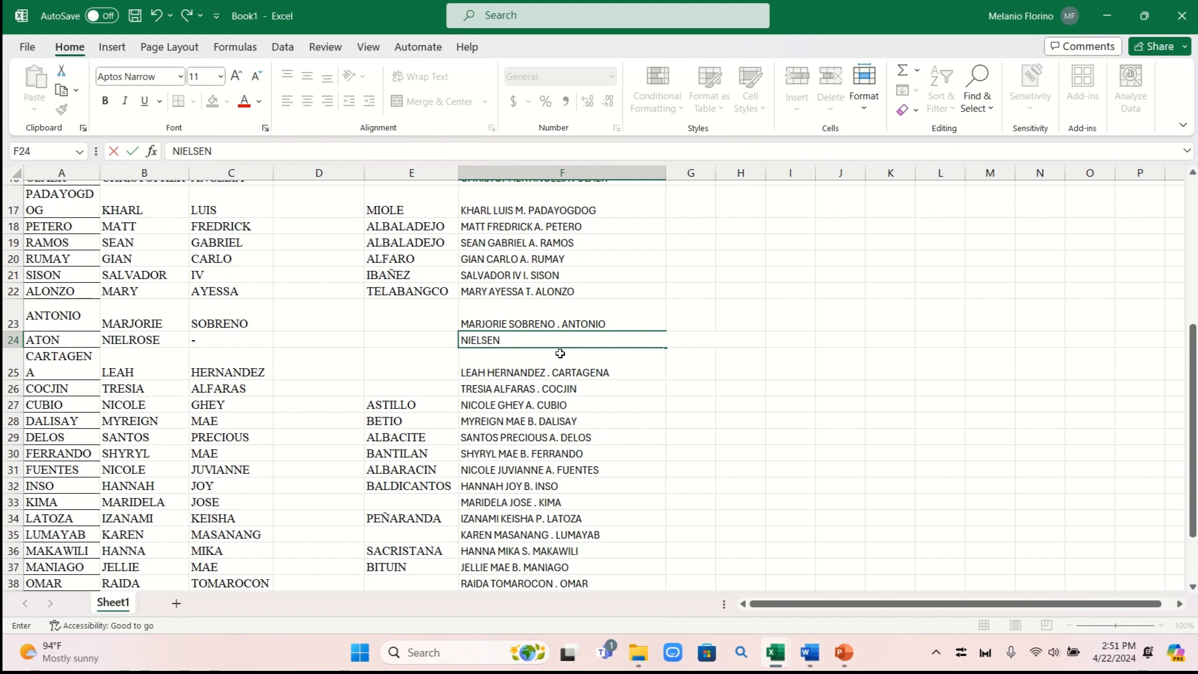
click(768, 362)
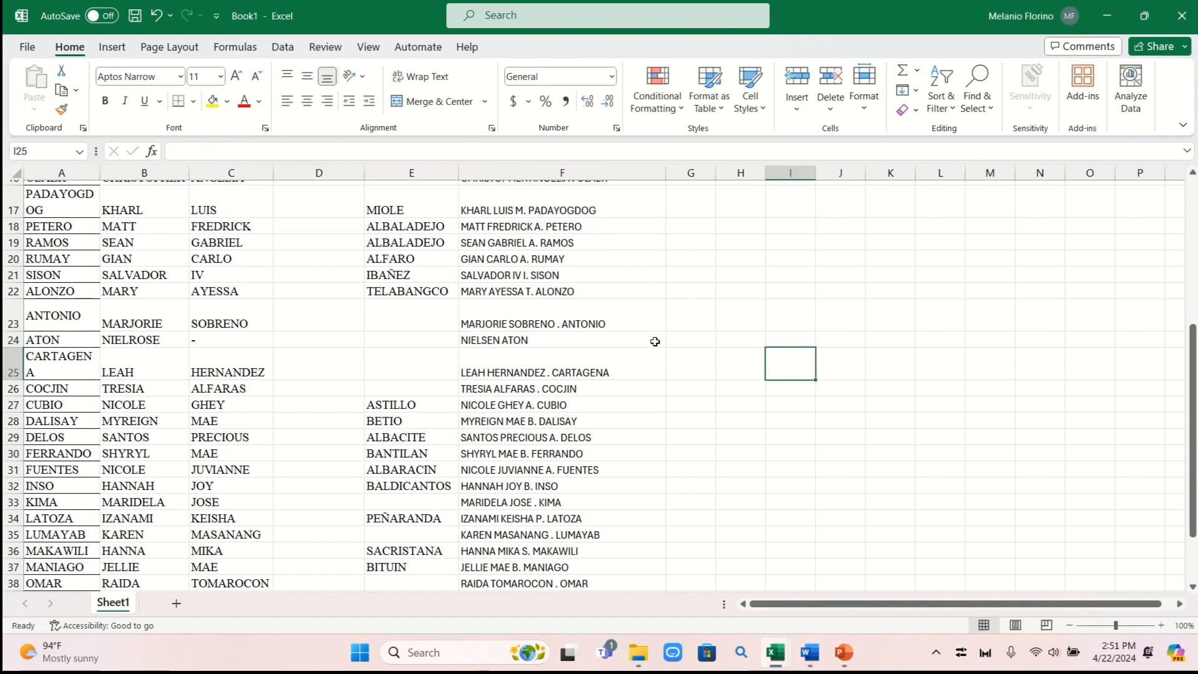
Widen column G considerably
scroll(649, 341, down, 1)
scroll(649, 341, down, 2)
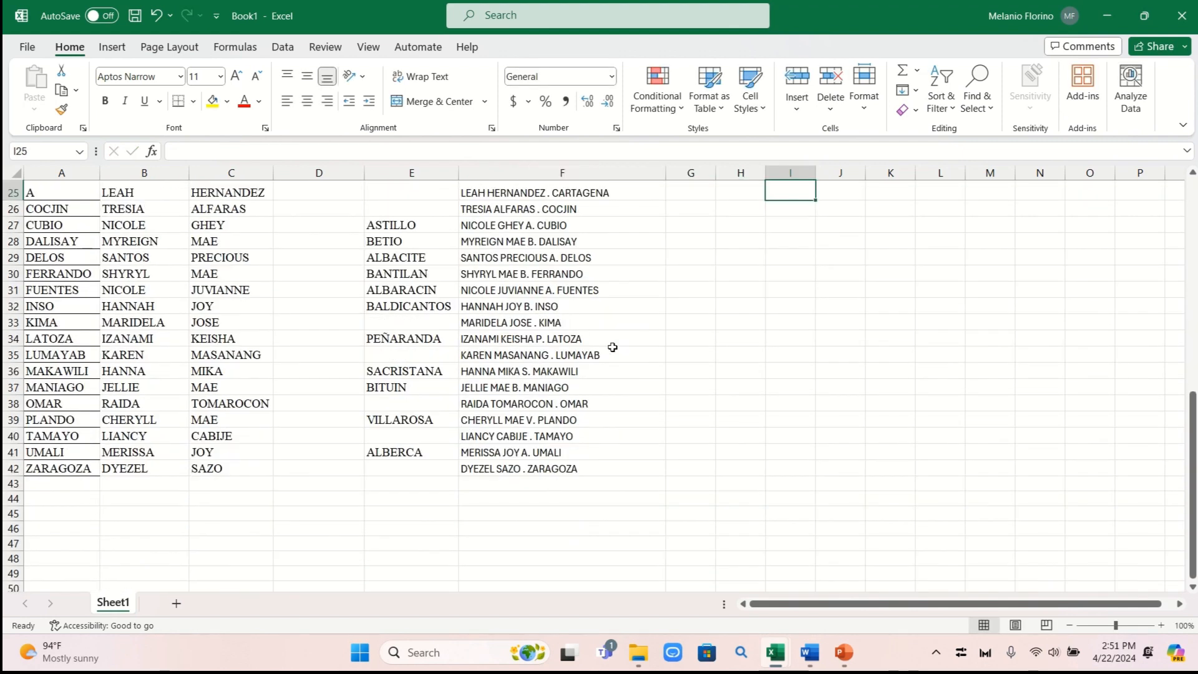
scroll(614, 347, down, 2)
scroll(620, 348, up, 10)
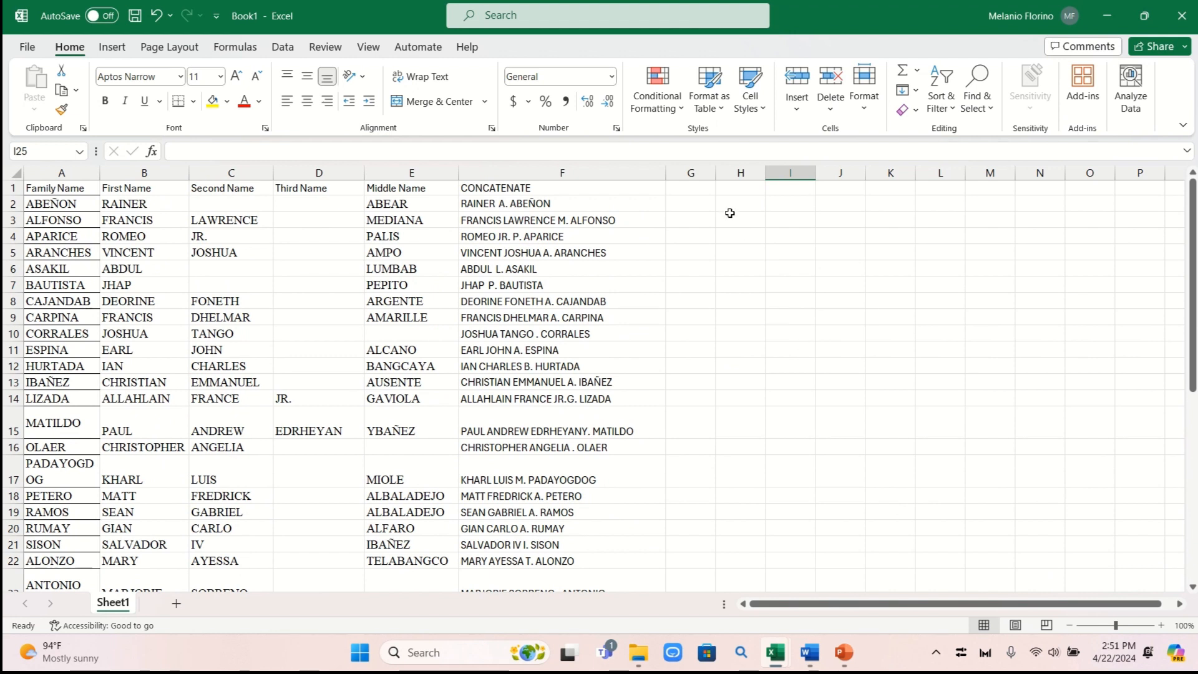
drag(719, 179, 909, 203)
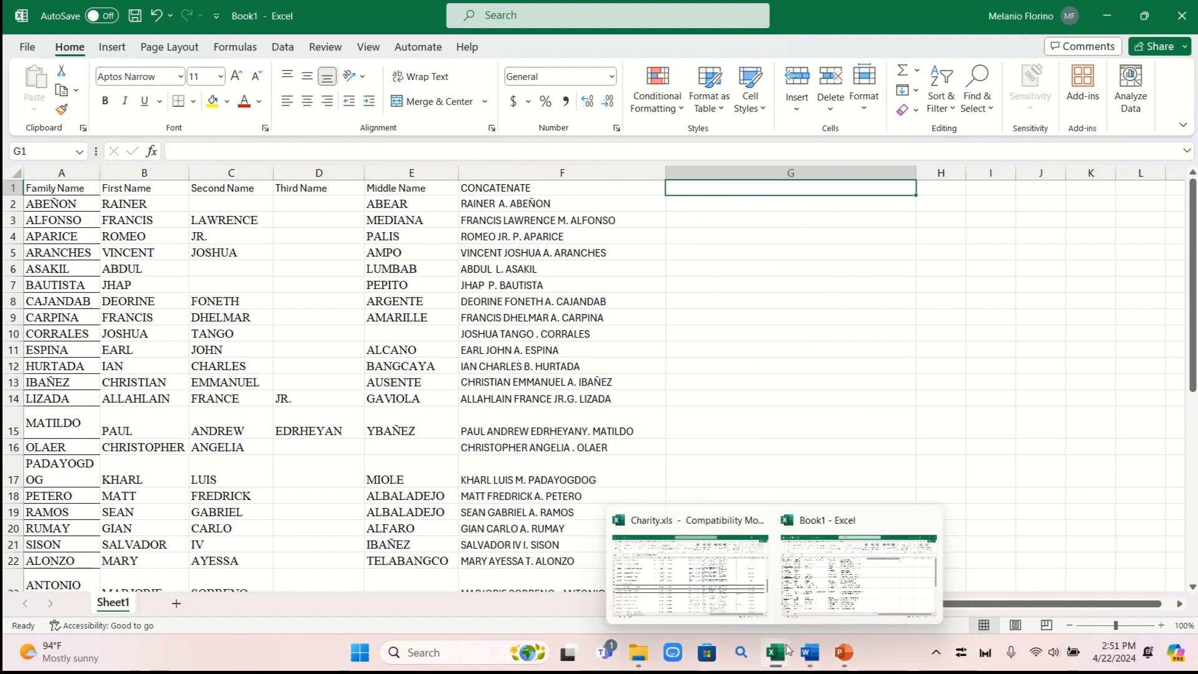
mouse_move(797, 656)
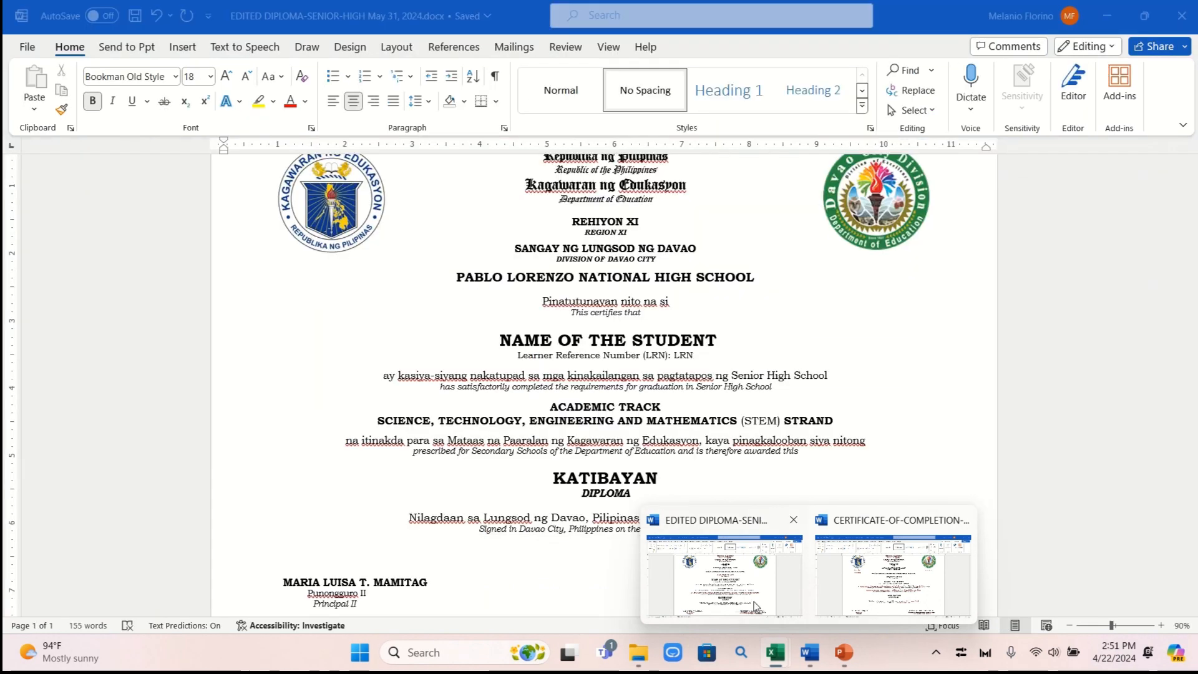
click(754, 602)
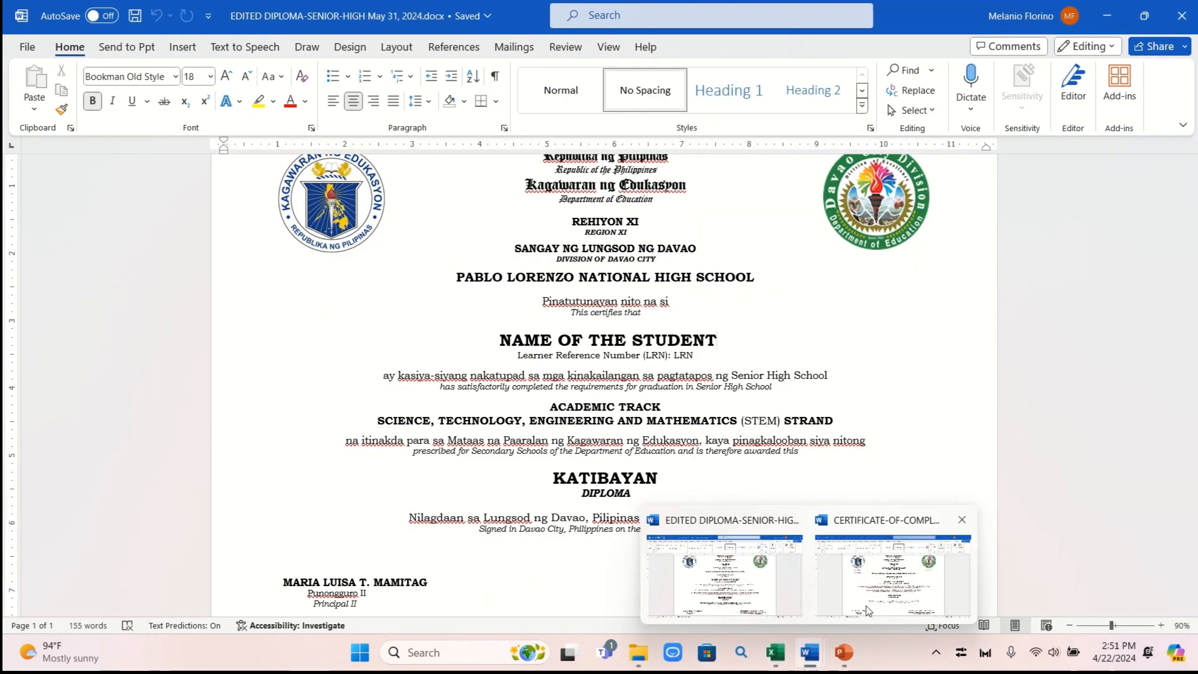
click(867, 608)
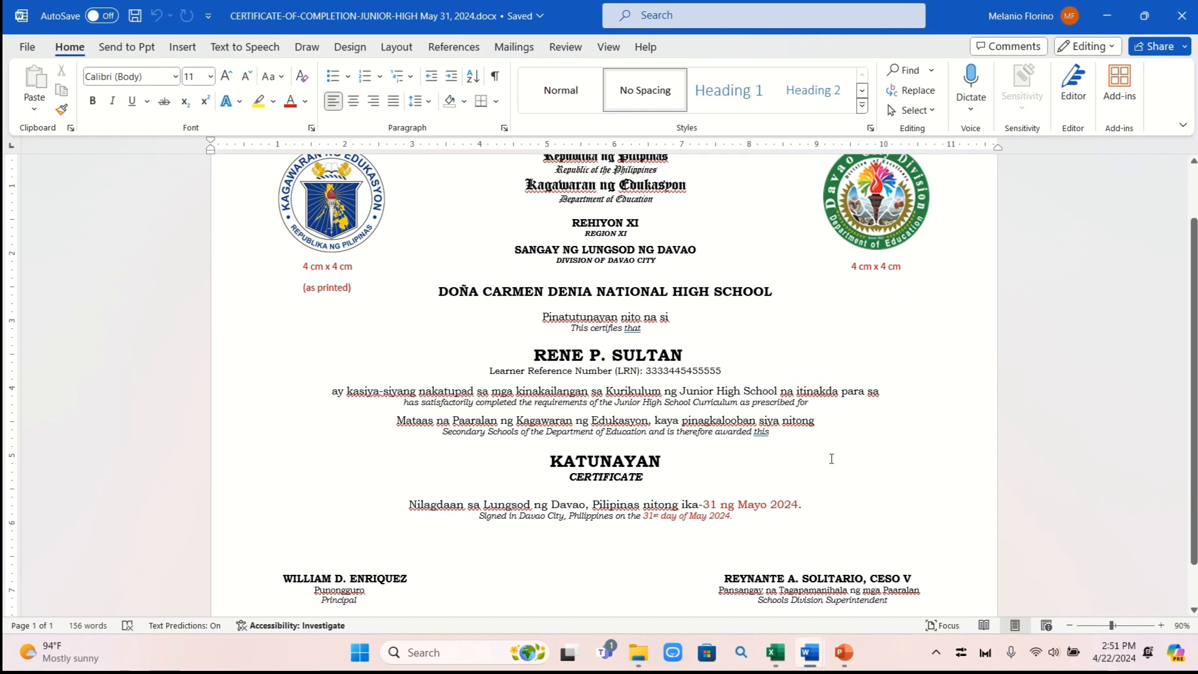
double_click(782, 421)
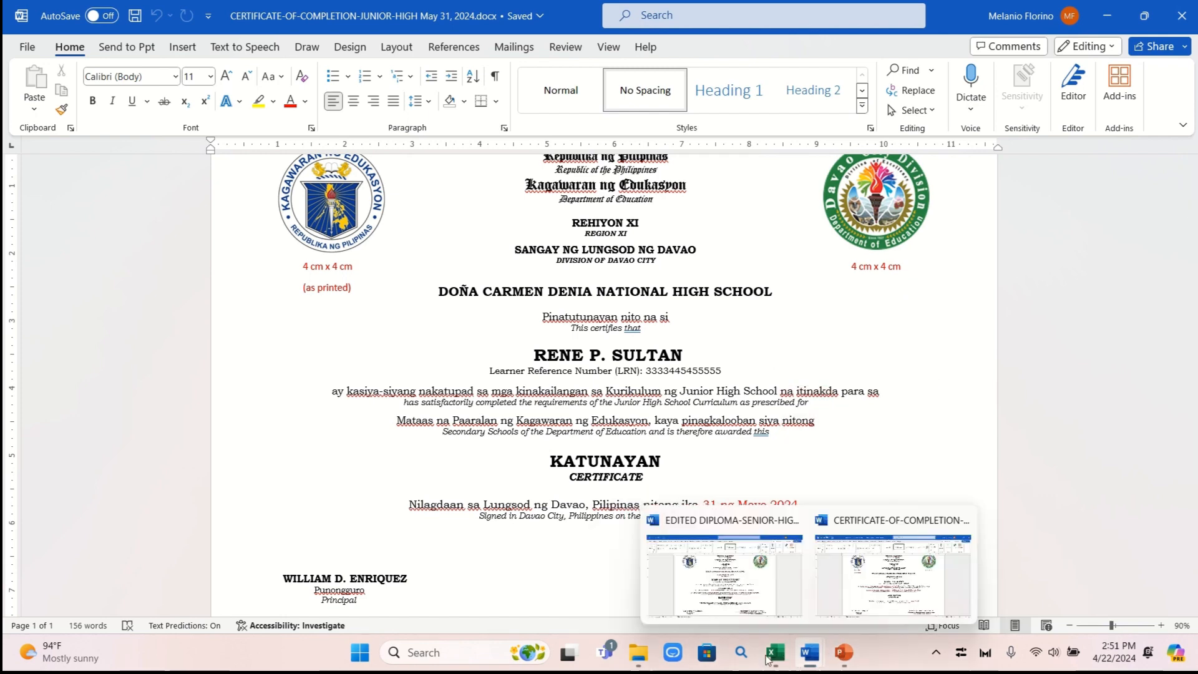
mouse_move(760, 658)
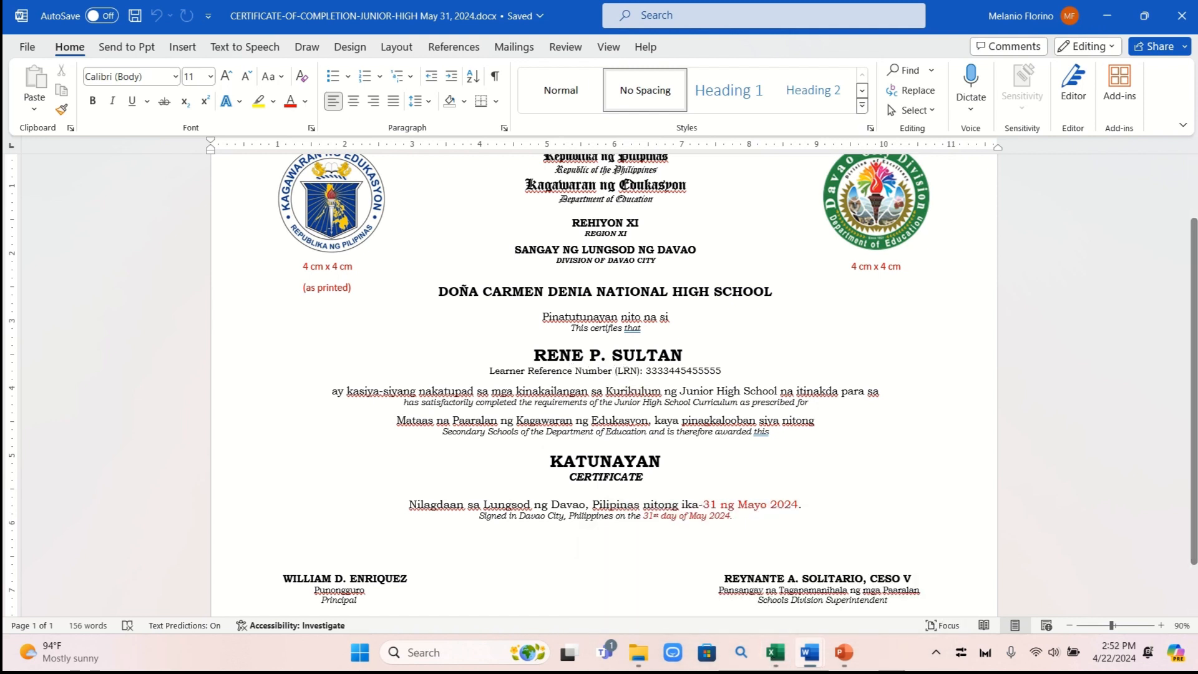
mouse_move(840, 655)
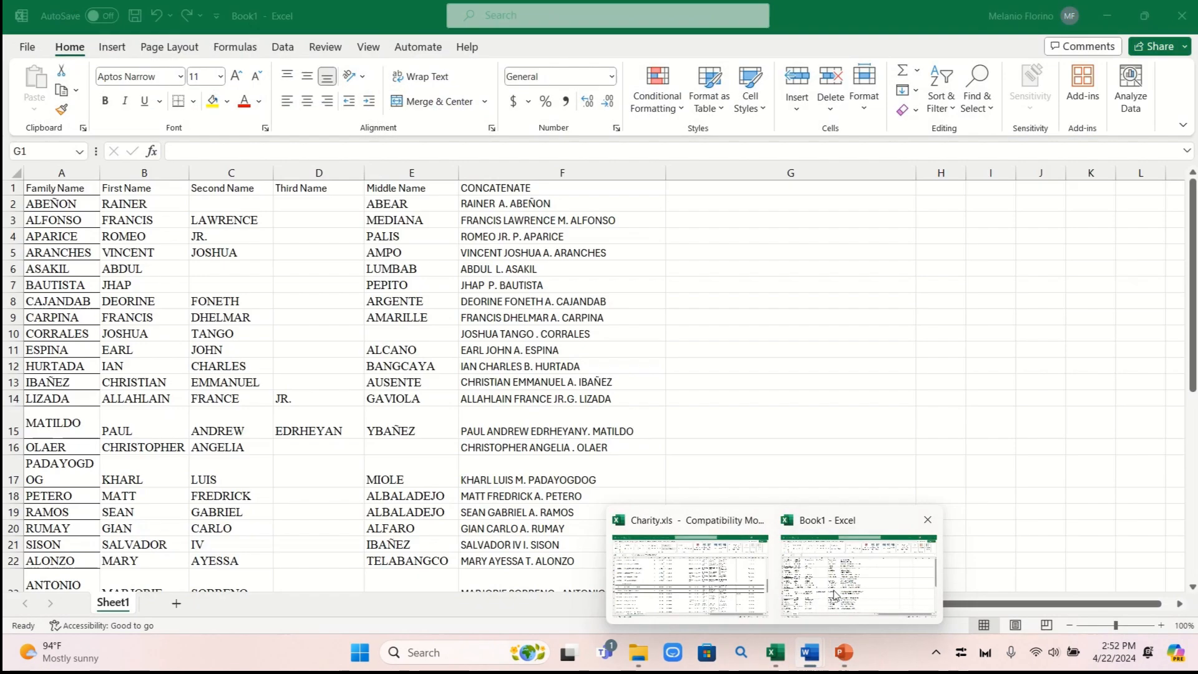
click(834, 594)
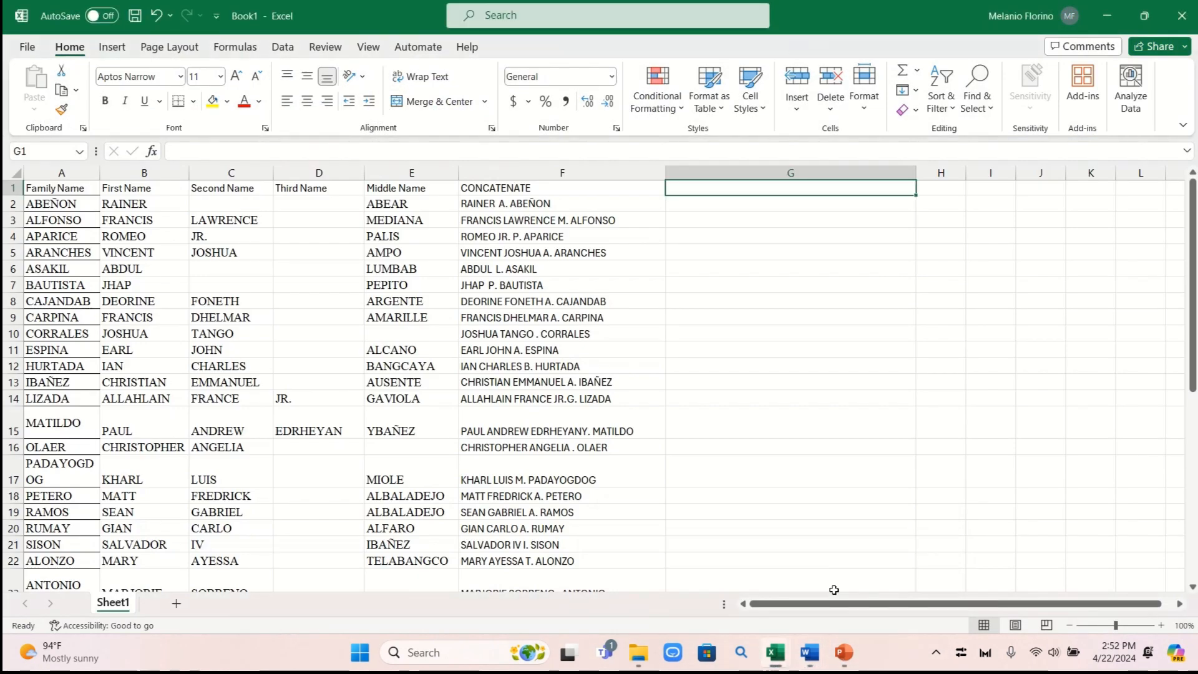
scroll(759, 356, down, 2)
scroll(759, 356, up, 2)
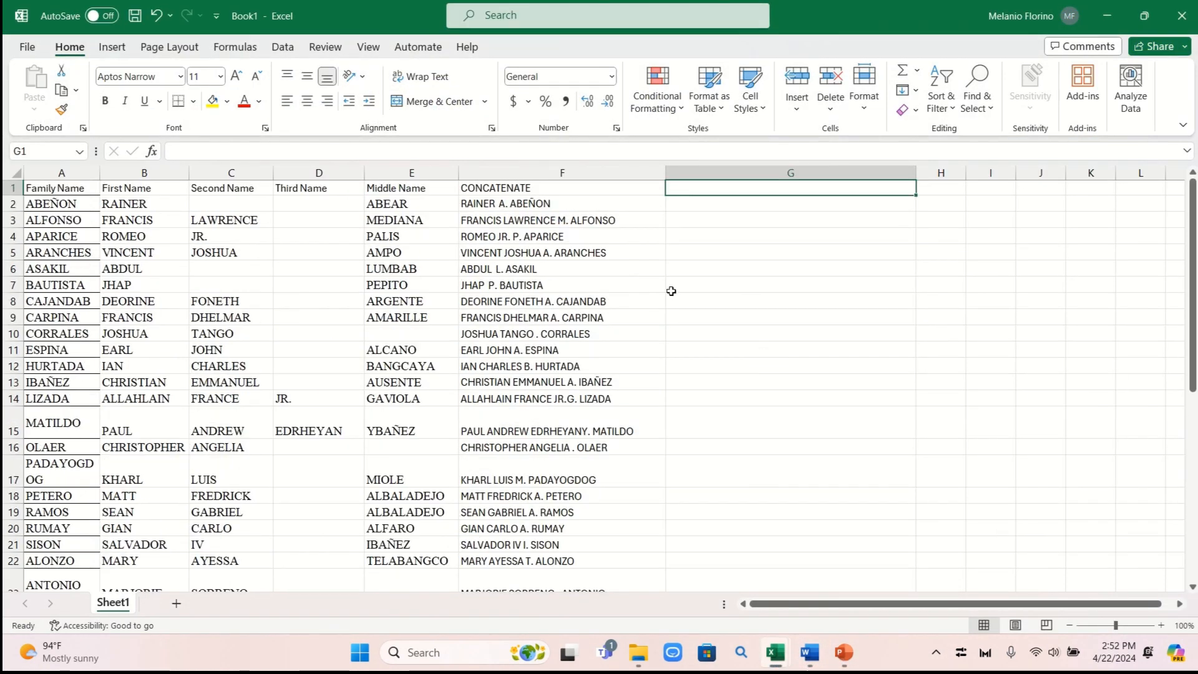